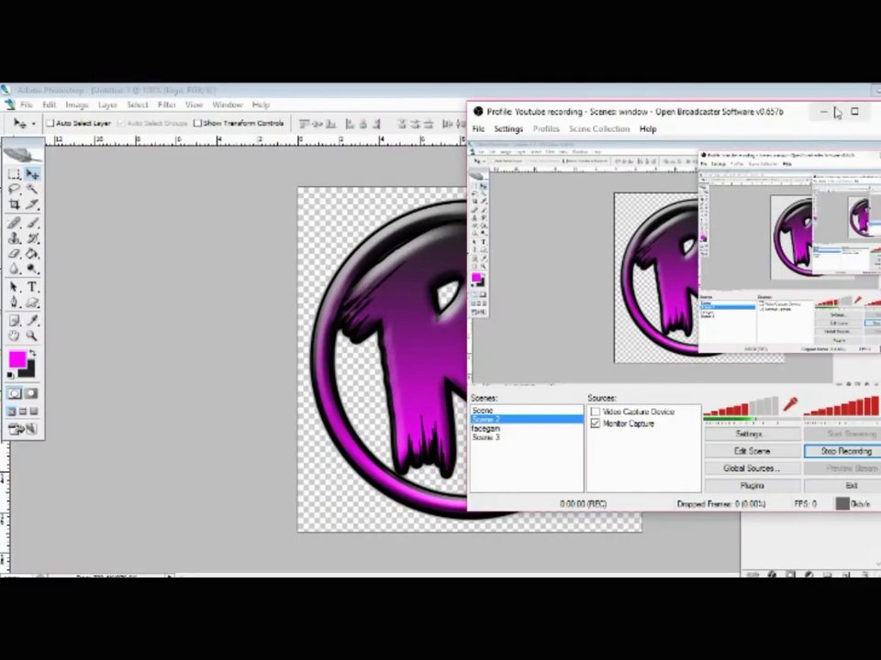
Tidy the workspace layout and nudge the R logo back into place on the canvas.
click(826, 112)
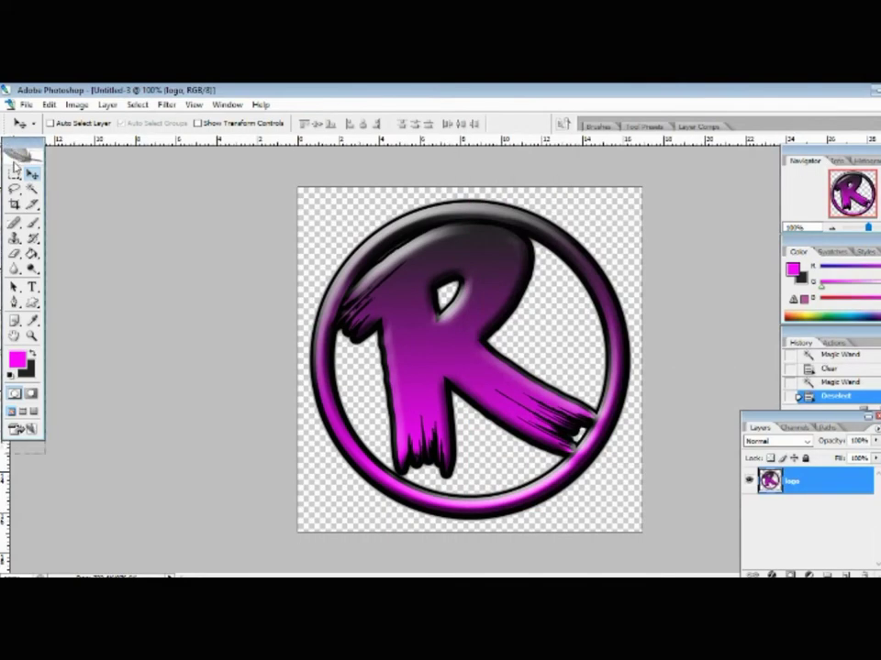
drag(18, 152, 18, 180)
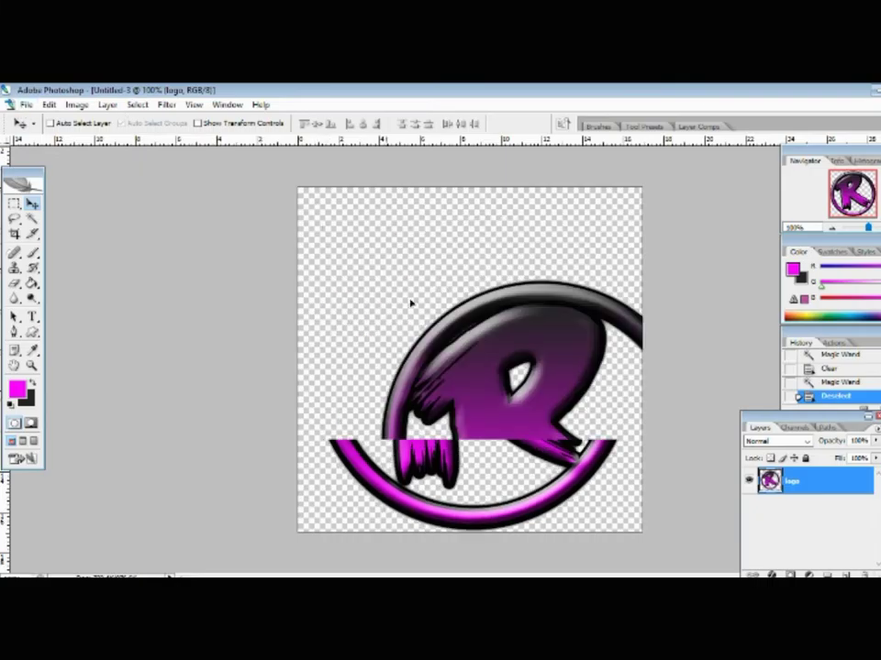
drag(314, 191, 316, 199)
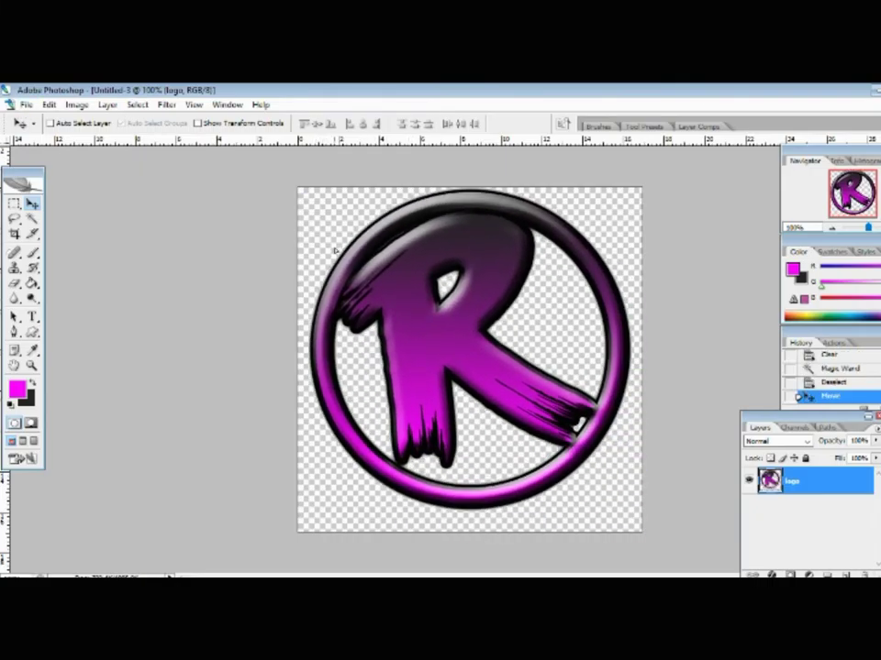
drag(334, 249, 334, 256)
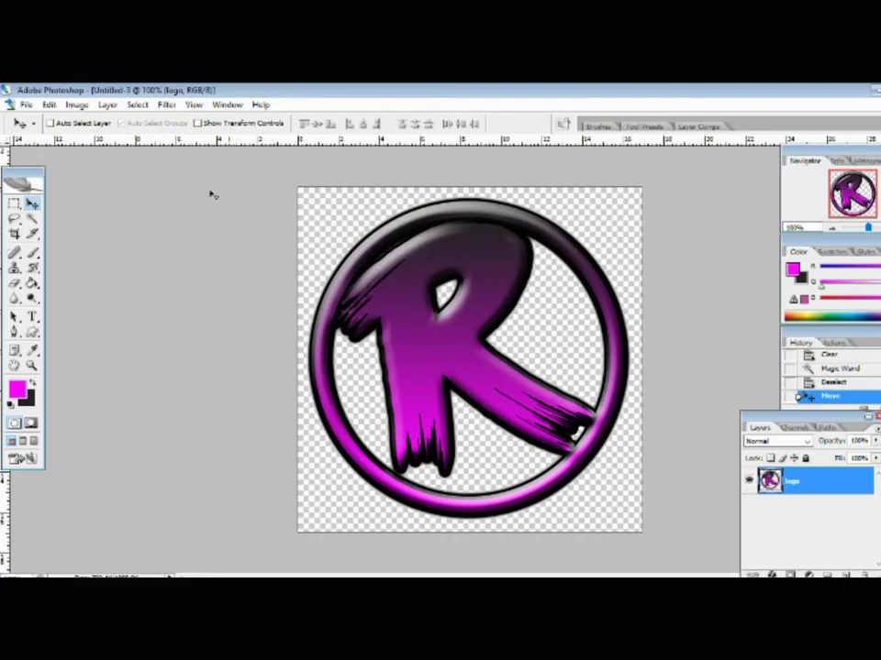
Create a new 500 × 500 px, 75 ppi RGB document with Transparent background contents.
click(27, 106)
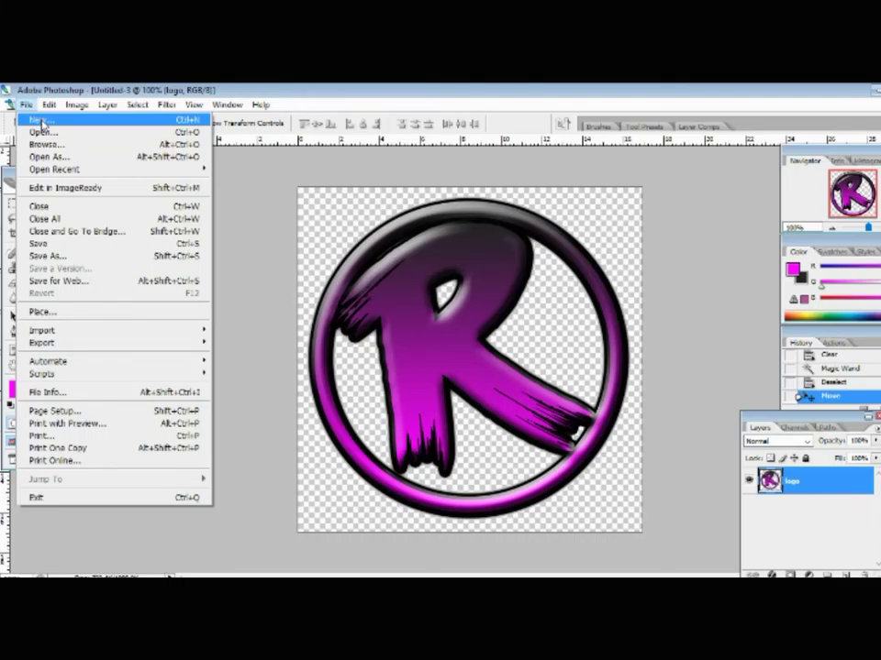
click(42, 123)
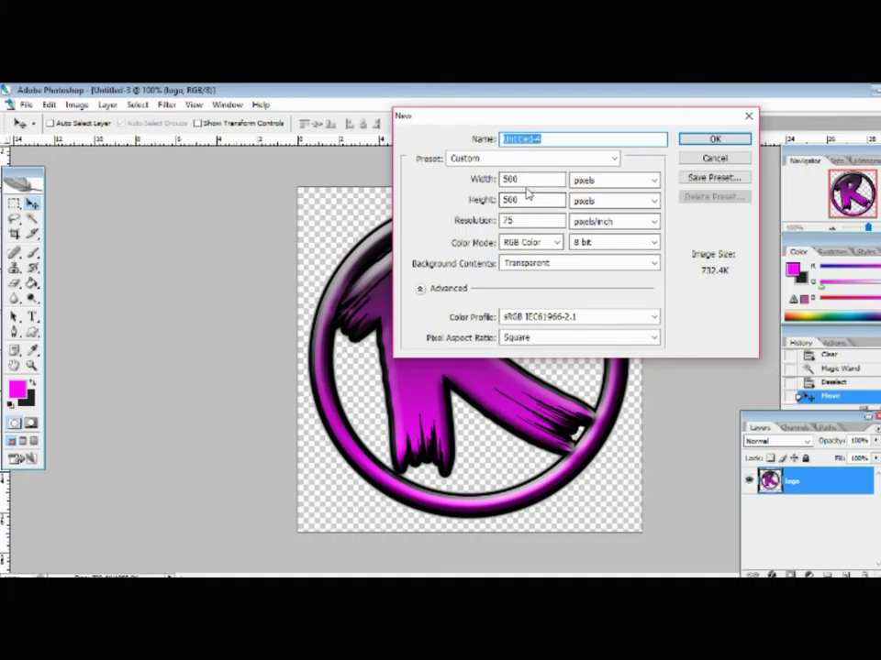
double_click(529, 180)
click(529, 198)
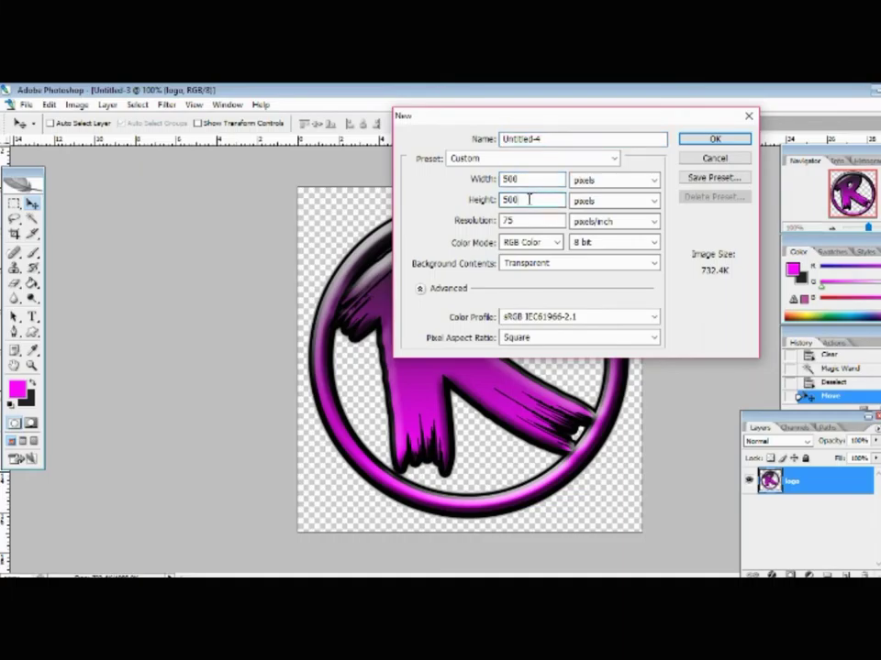
double_click(529, 198)
drag(527, 222, 502, 224)
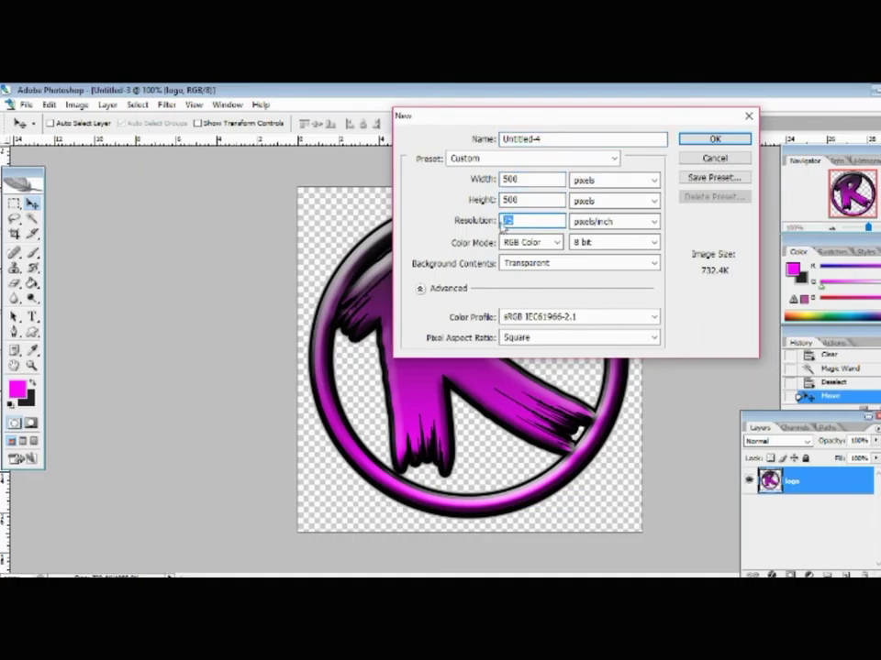
click(516, 242)
click(530, 242)
click(541, 264)
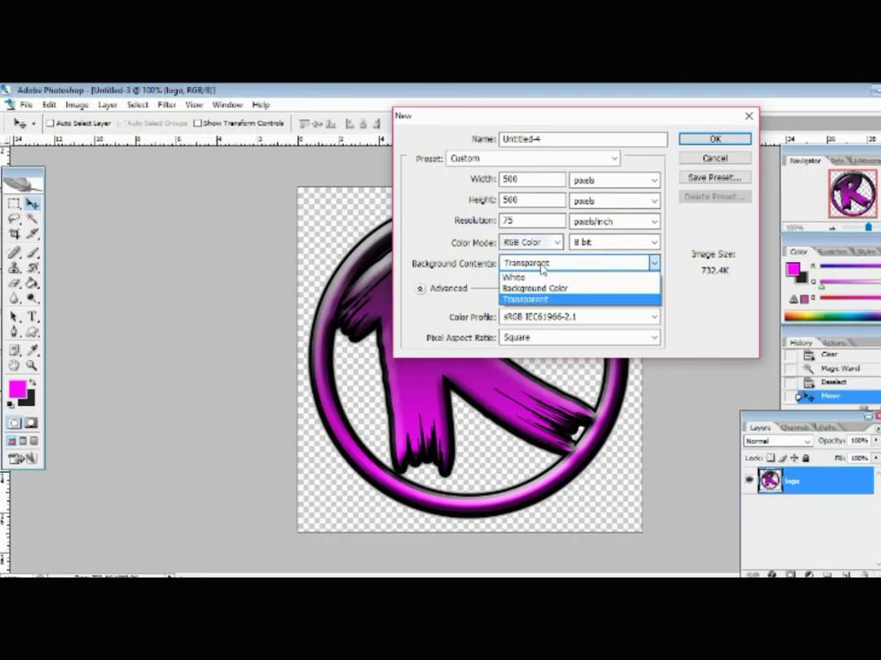
click(539, 299)
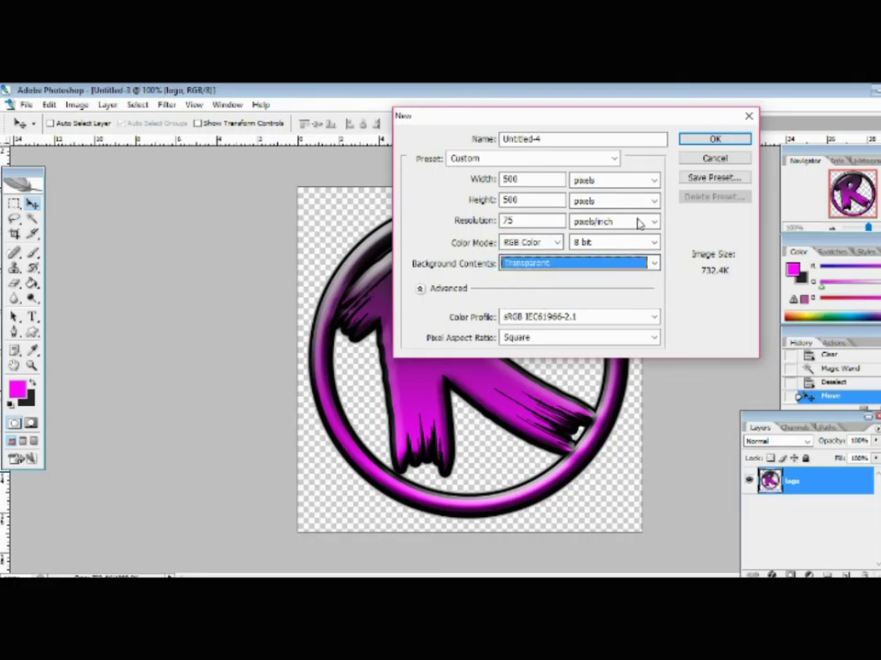
click(714, 140)
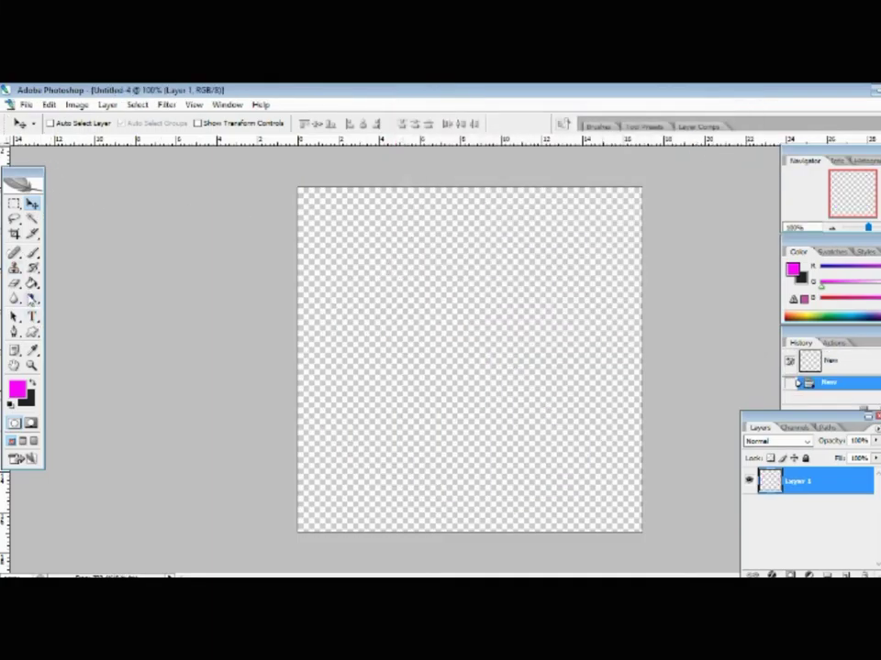
Pick the ring from the Custom Shape picker and drag it out across most of the canvas.
key(u)
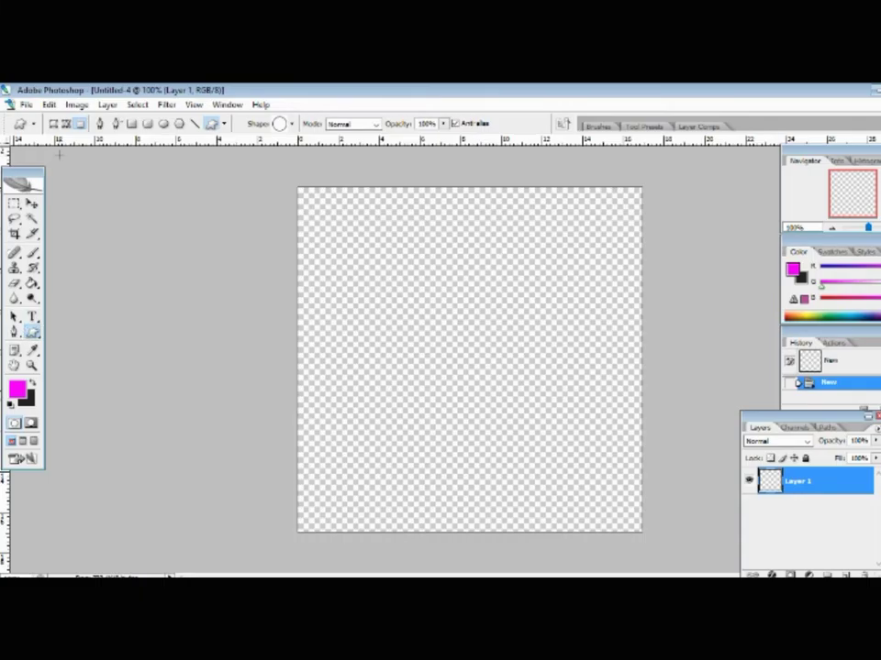
click(131, 124)
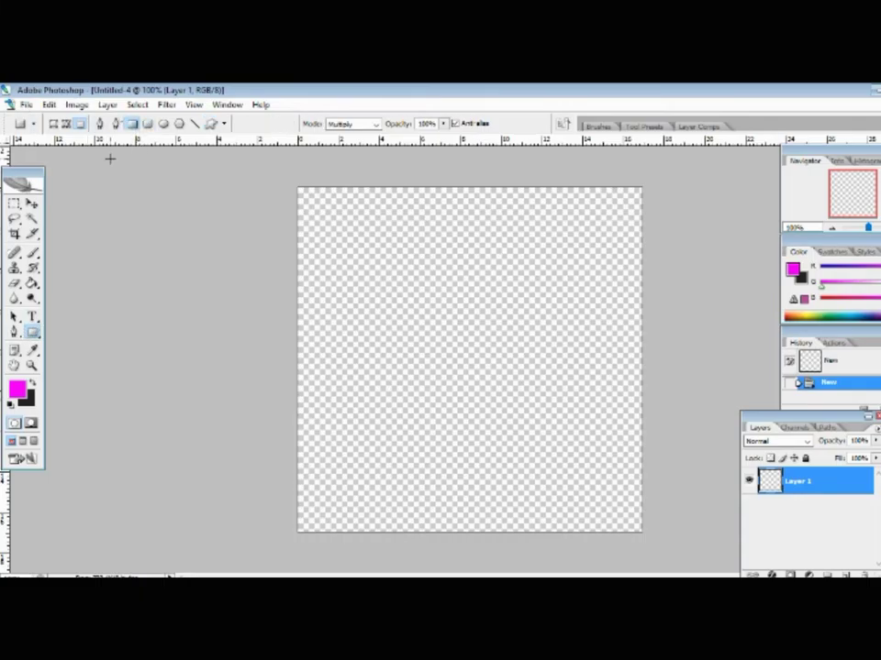
click(224, 124)
click(212, 125)
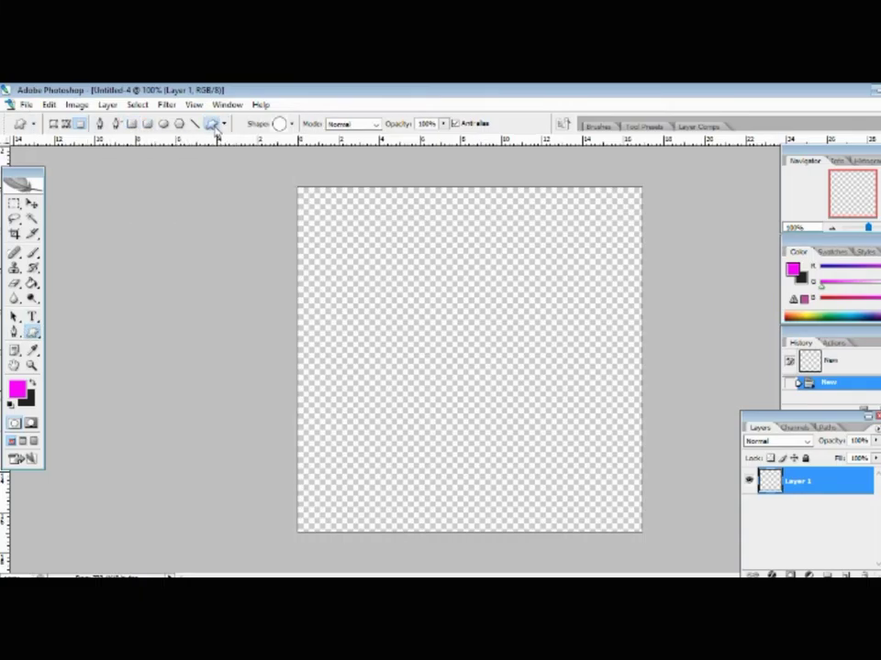
click(291, 124)
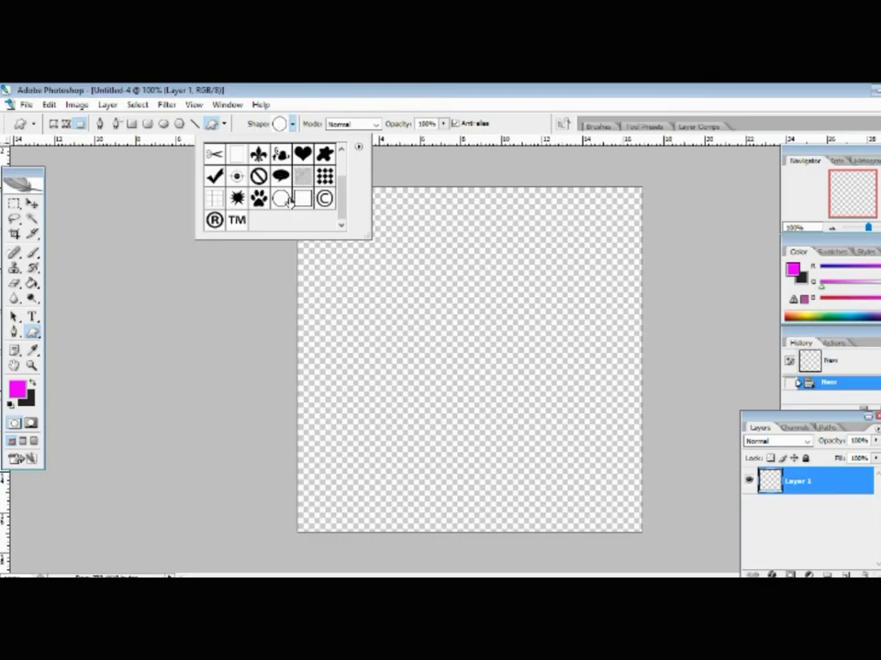
scroll(275, 201, up, 2)
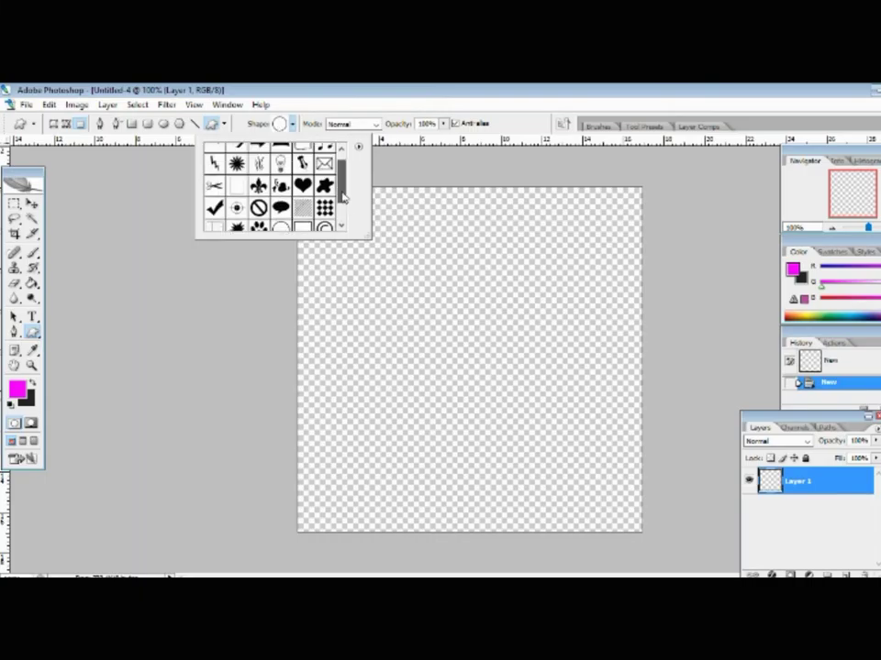
scroll(296, 209, down, 2)
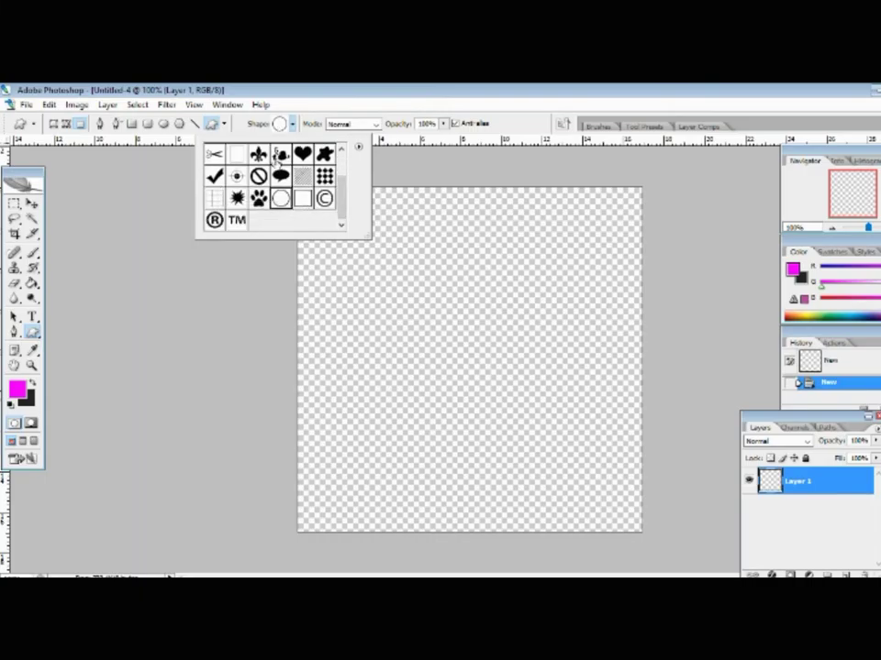
click(284, 117)
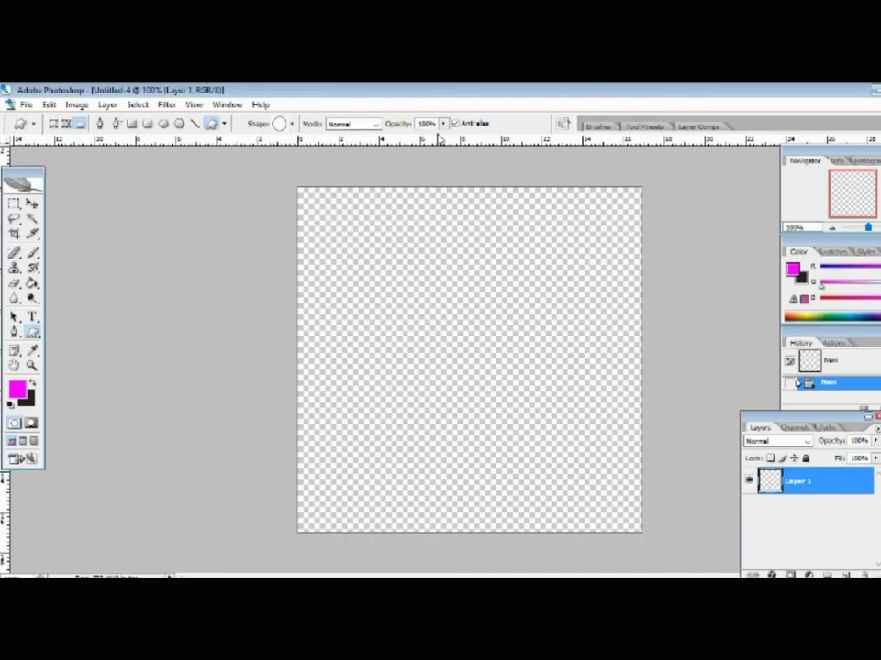
drag(311, 209, 633, 514)
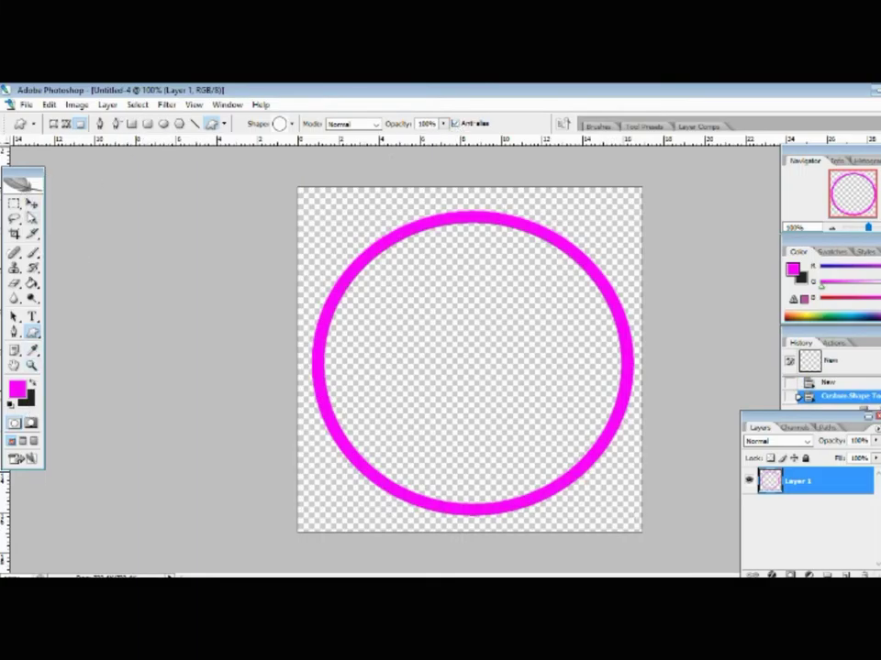
Move the ring up-left and stretch it with Free Transform to nearly fill the canvas, then select all.
key(v)
drag(463, 326, 457, 303)
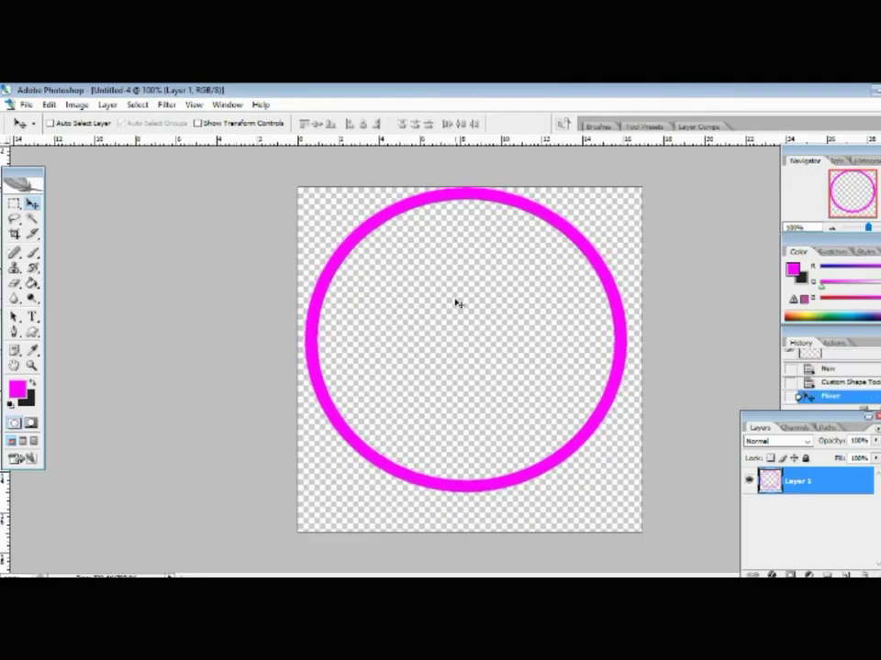
key(ctrl+t)
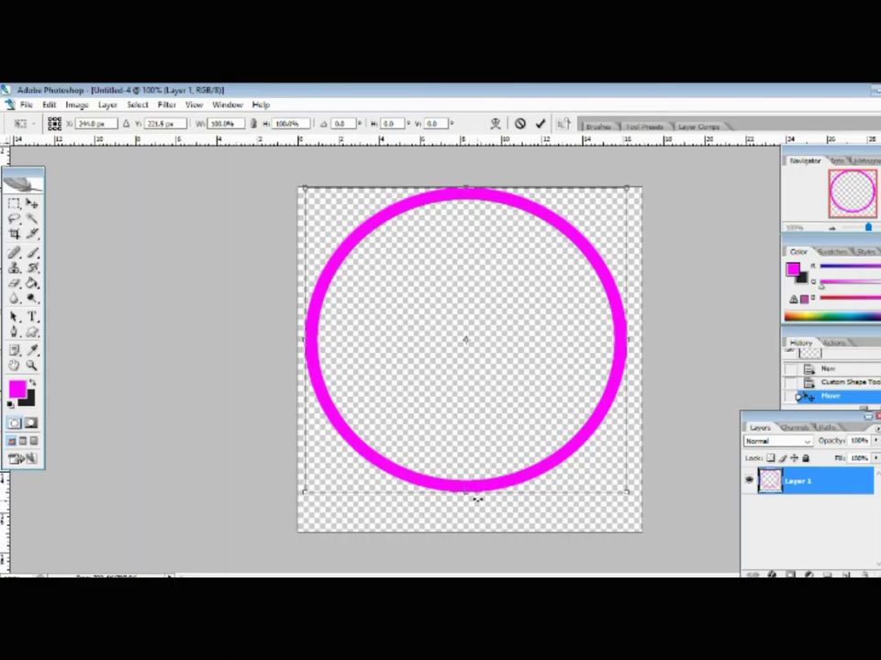
drag(466, 495, 471, 521)
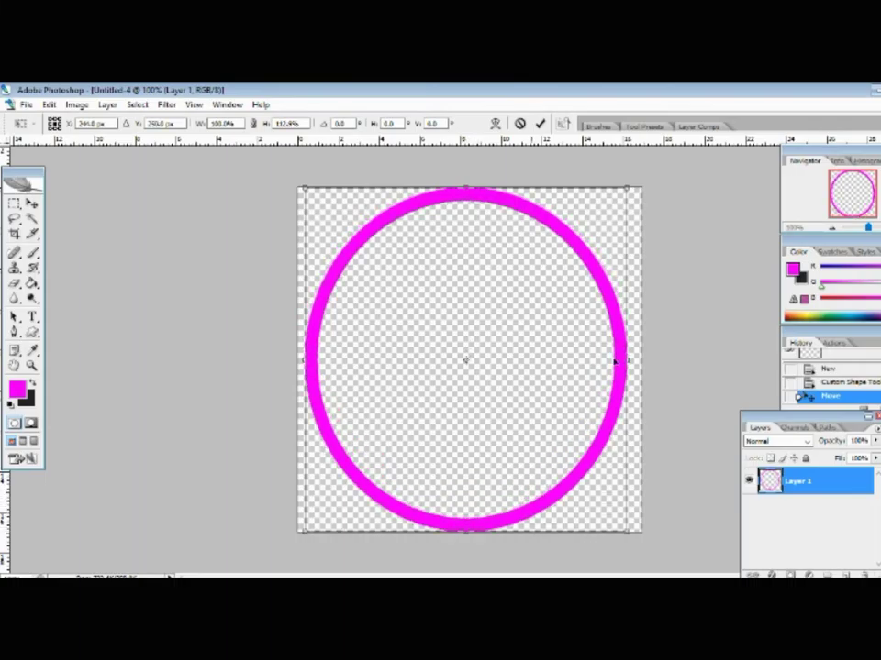
drag(627, 360, 637, 361)
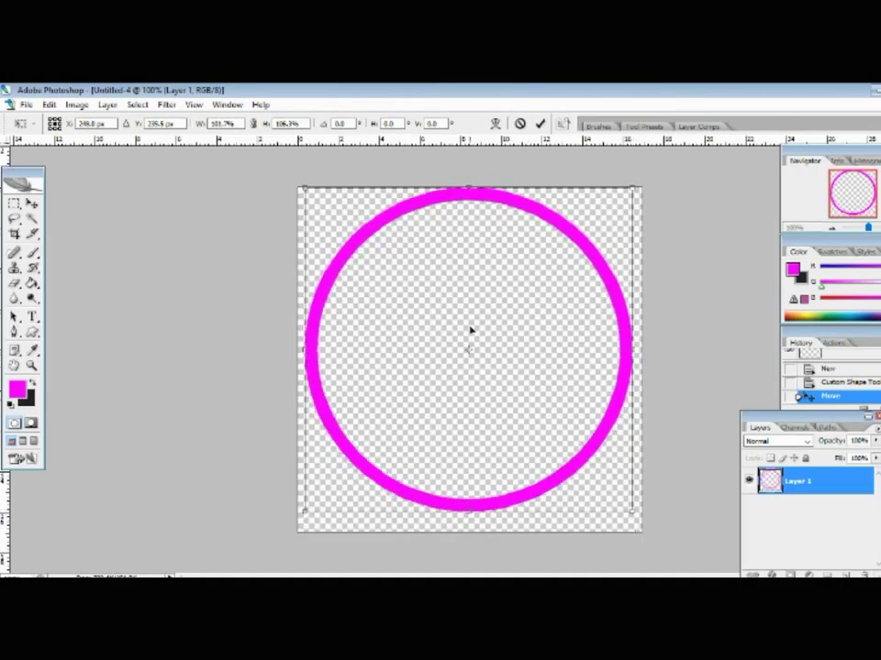
drag(469, 330, 470, 345)
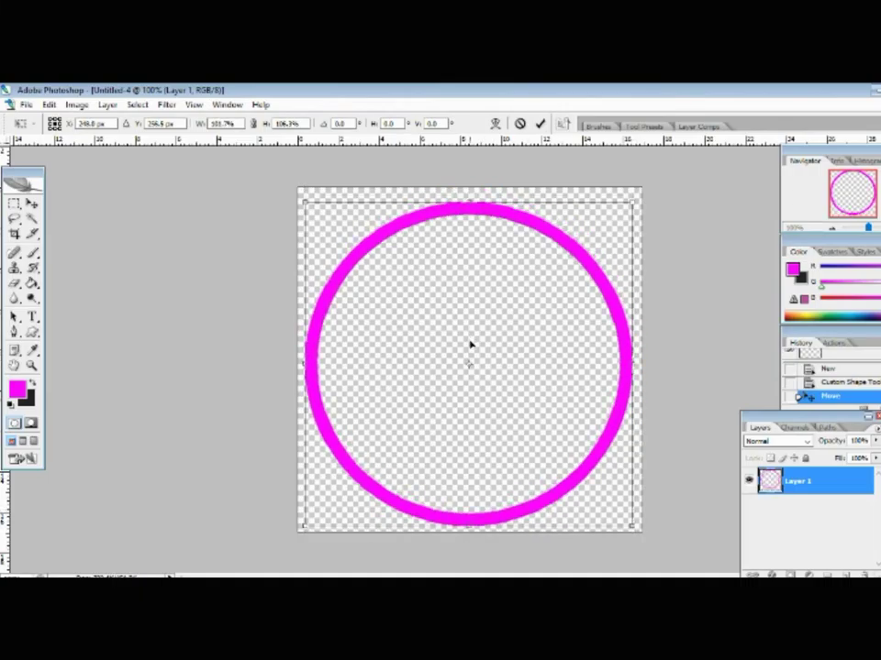
click(541, 124)
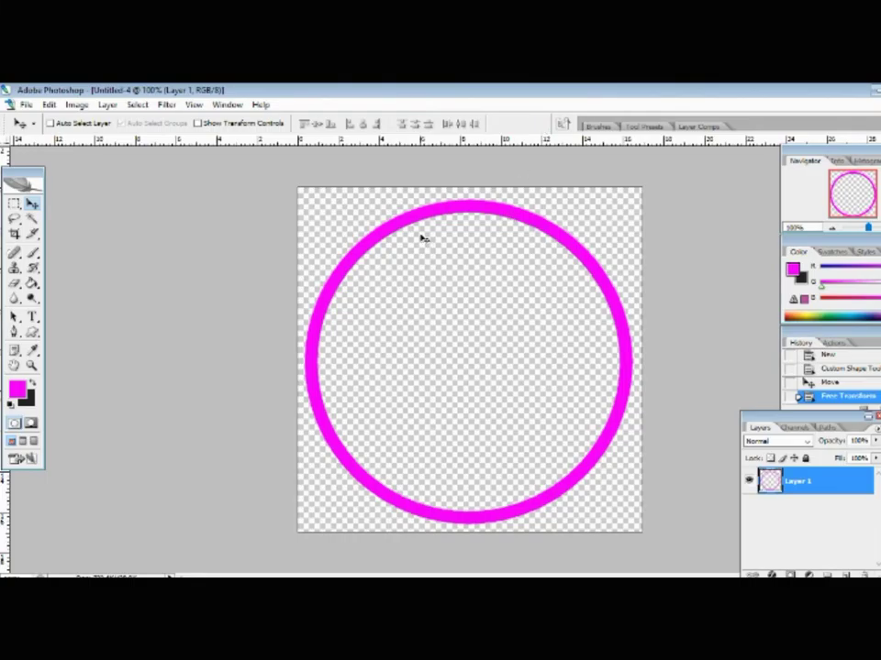
key(ctrl+a)
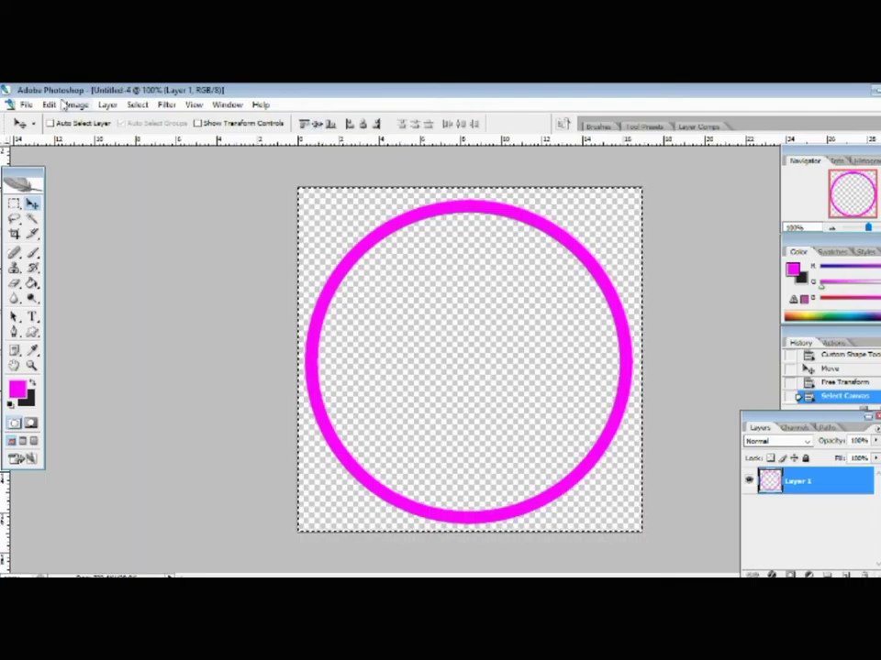
Align the ring to the canvas's vertical and horizontal centres, then deselect.
click(316, 125)
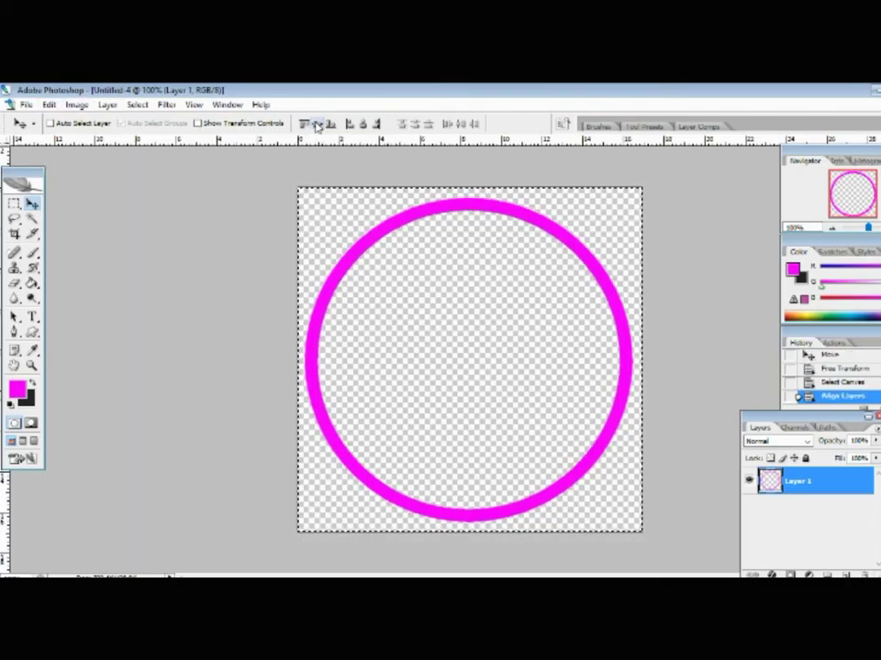
click(361, 125)
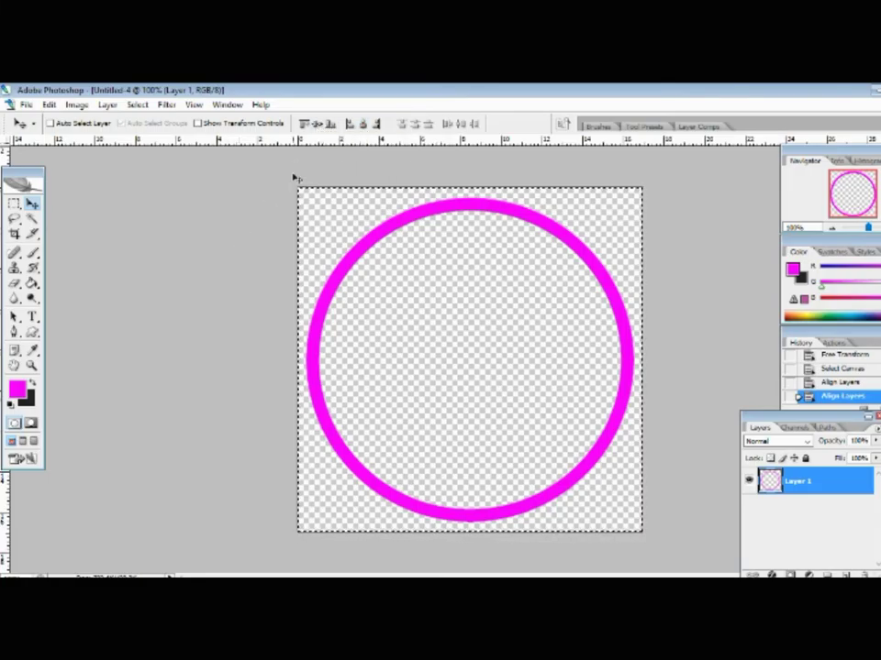
key(ctrl+d)
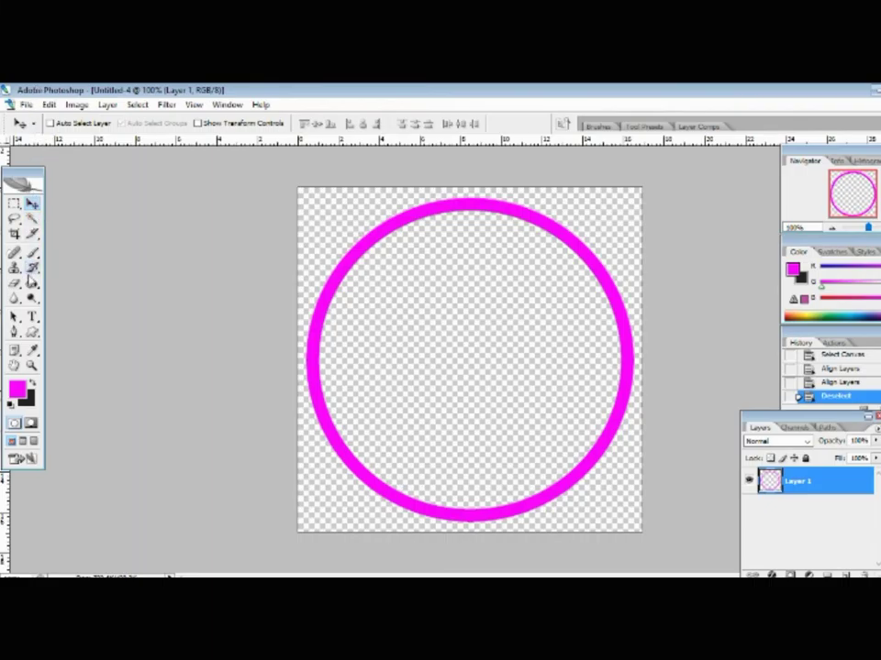
Draw a text box inside the ring set to Scream Again, 72 pt, black.
key(t)
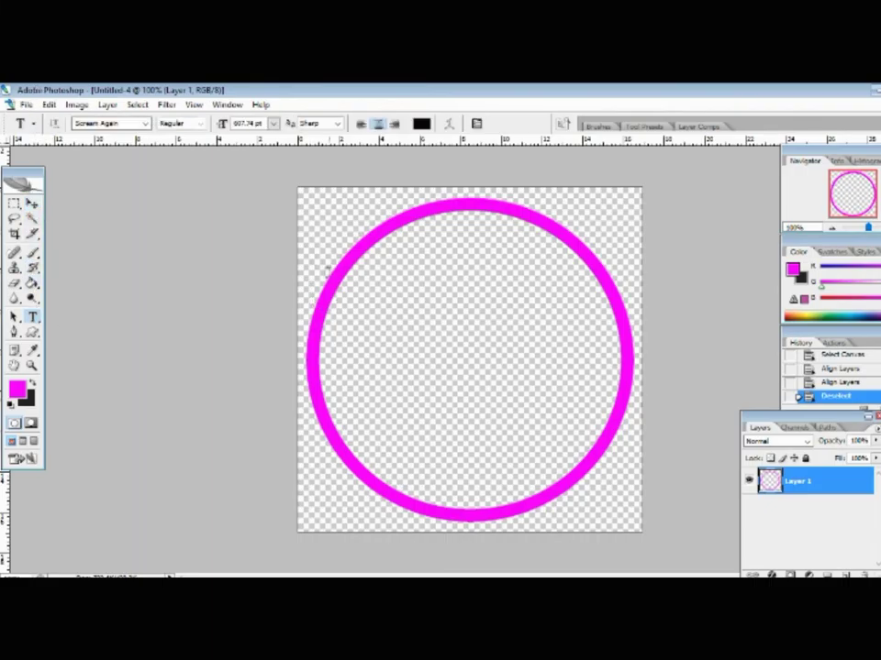
drag(330, 273, 600, 430)
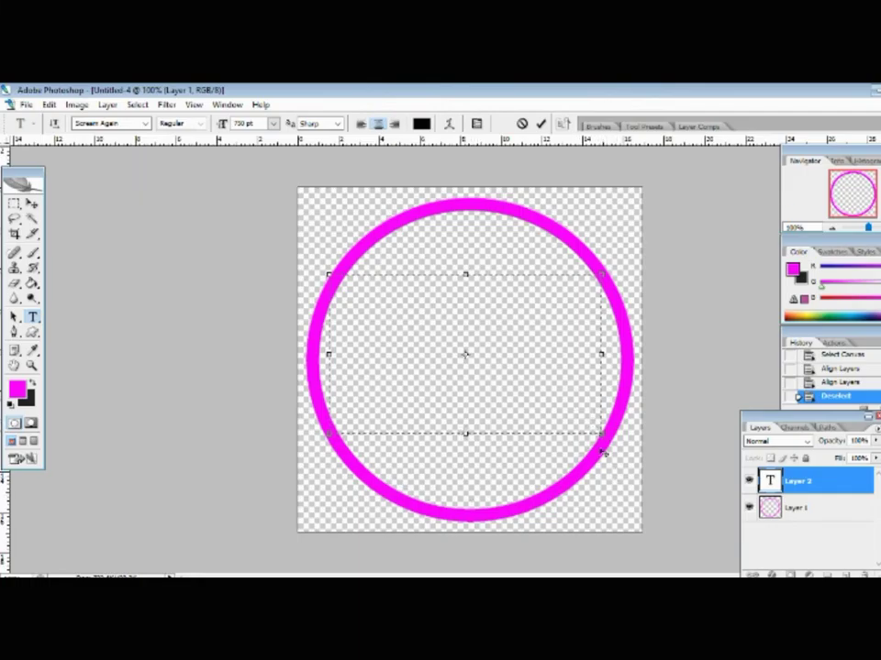
drag(603, 433, 633, 500)
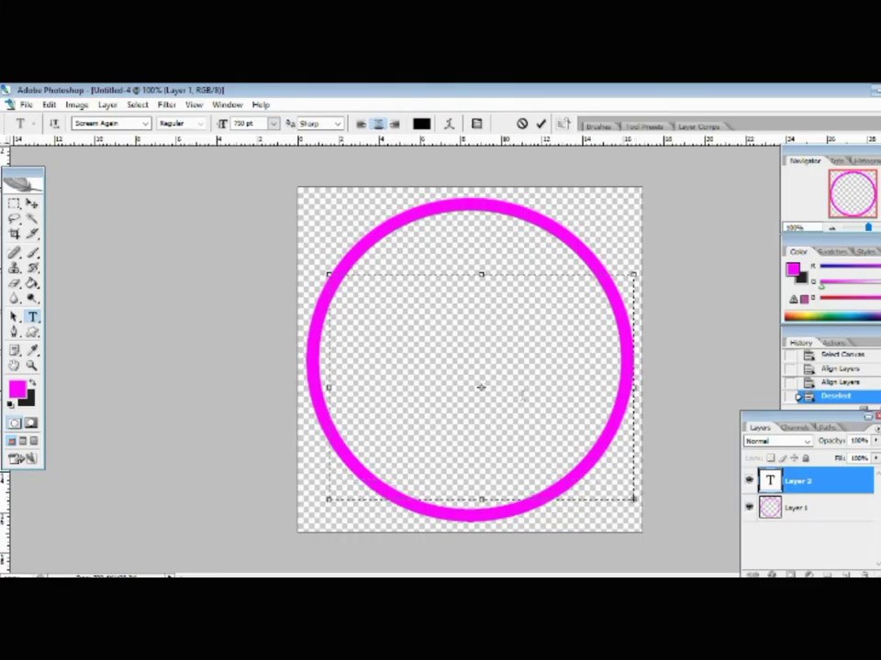
click(144, 123)
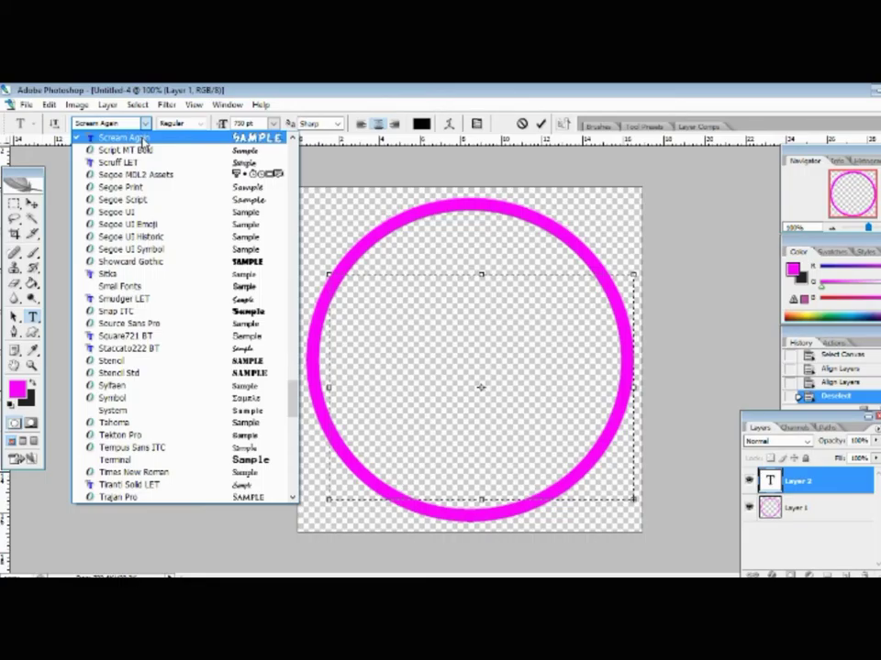
click(143, 139)
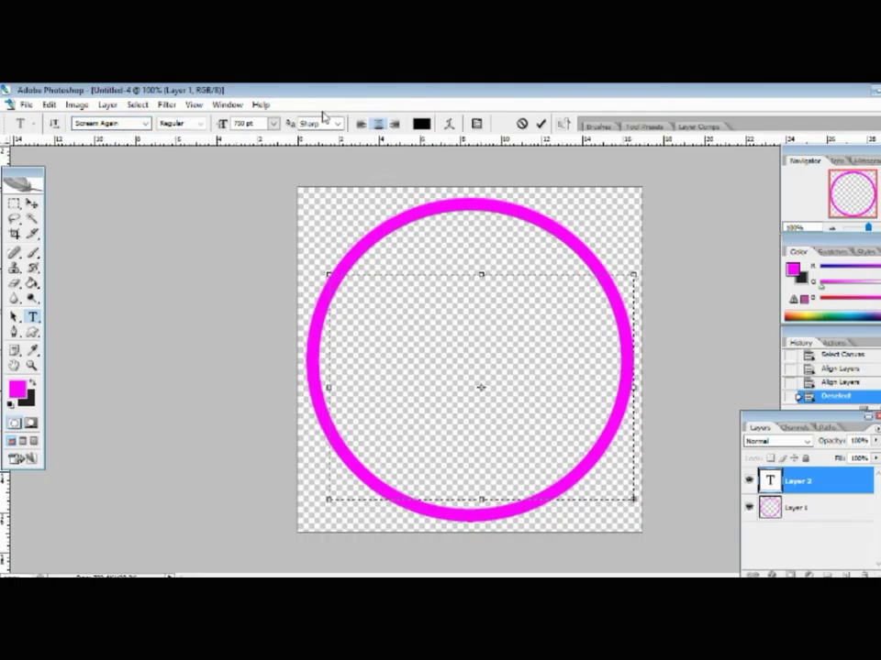
click(272, 123)
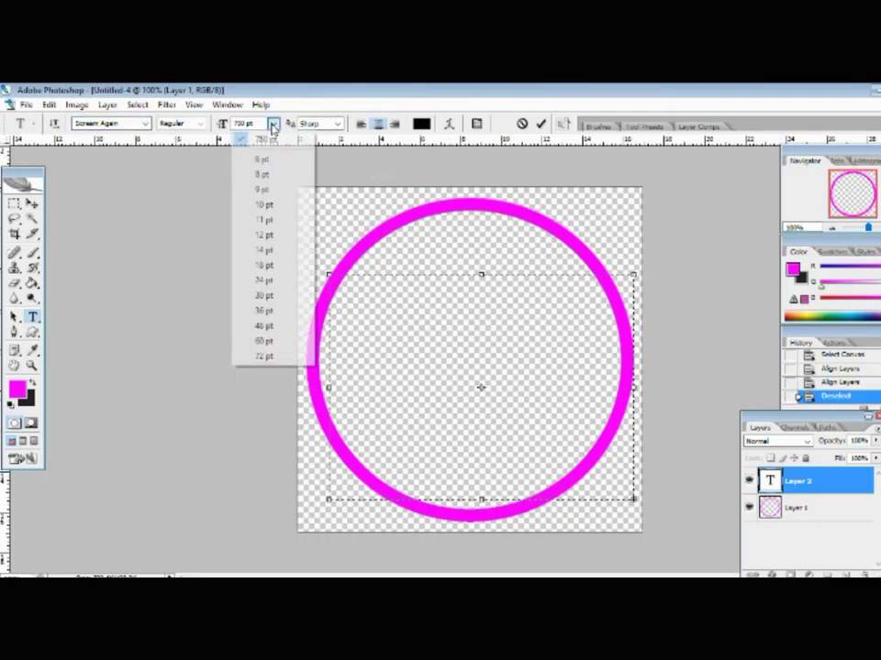
click(276, 356)
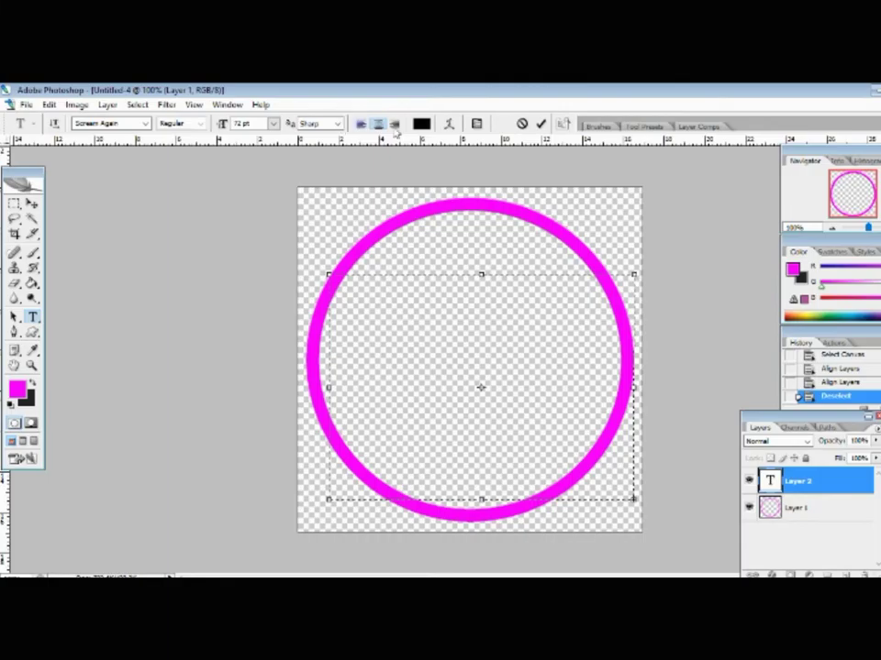
click(423, 123)
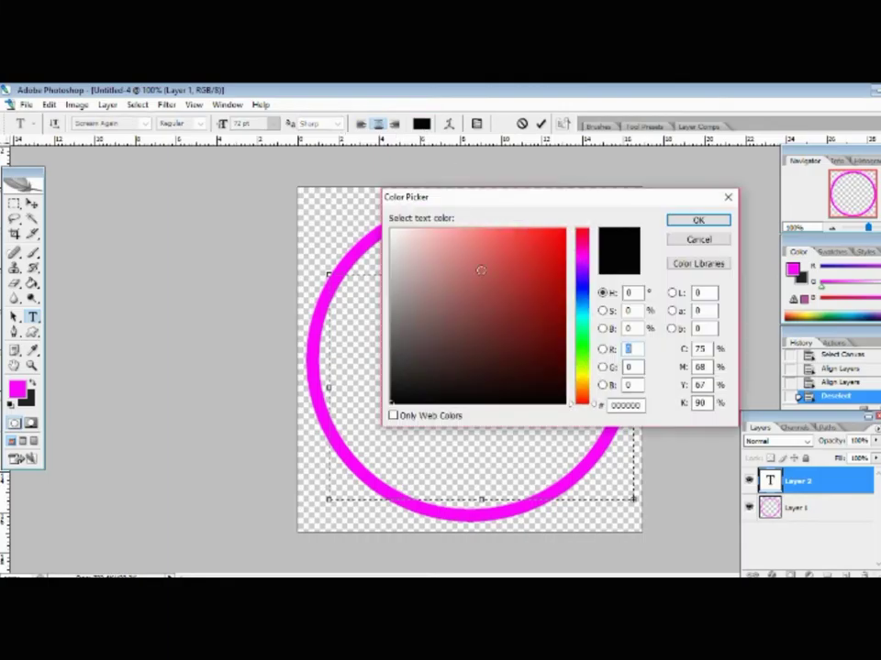
click(684, 219)
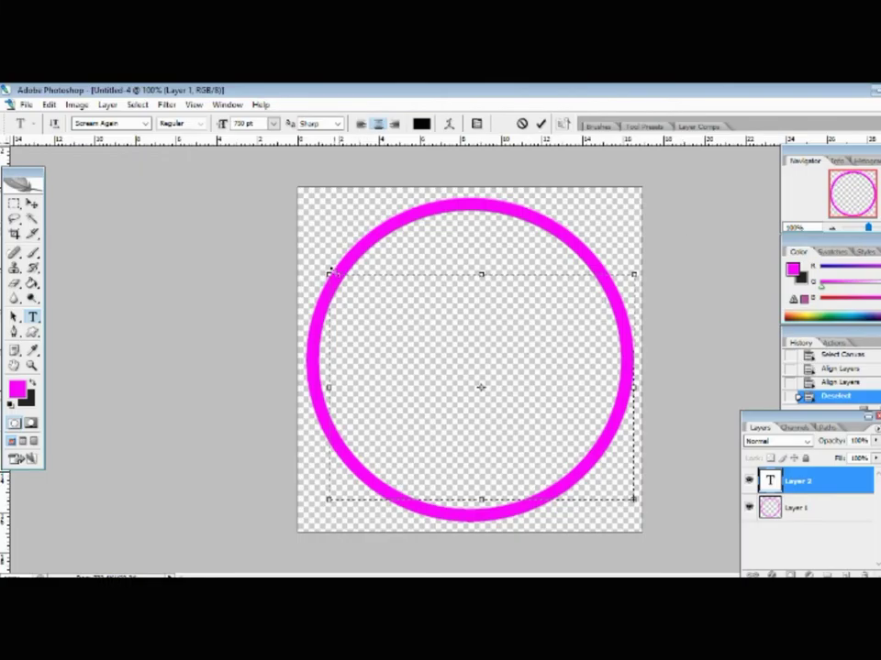
Discard the empty text layer and draw a fresh 72 pt text box inside the ring.
drag(330, 272, 246, 154)
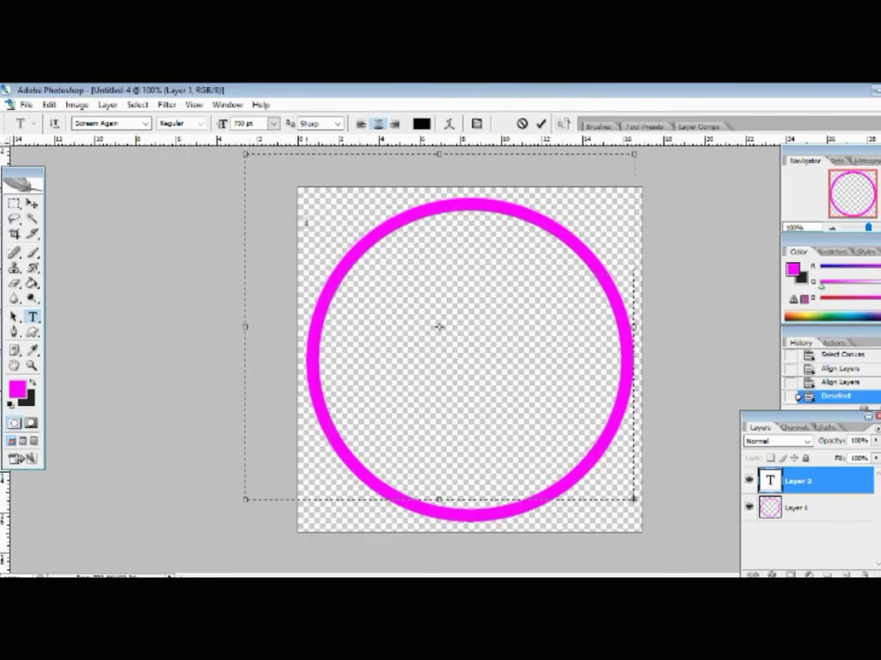
click(32, 204)
key(Delete)
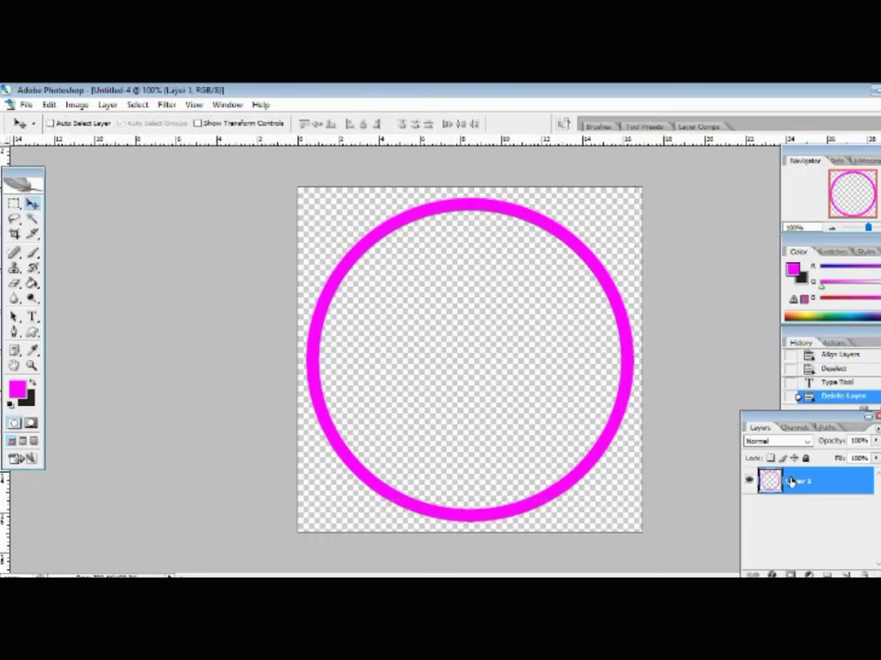
click(32, 316)
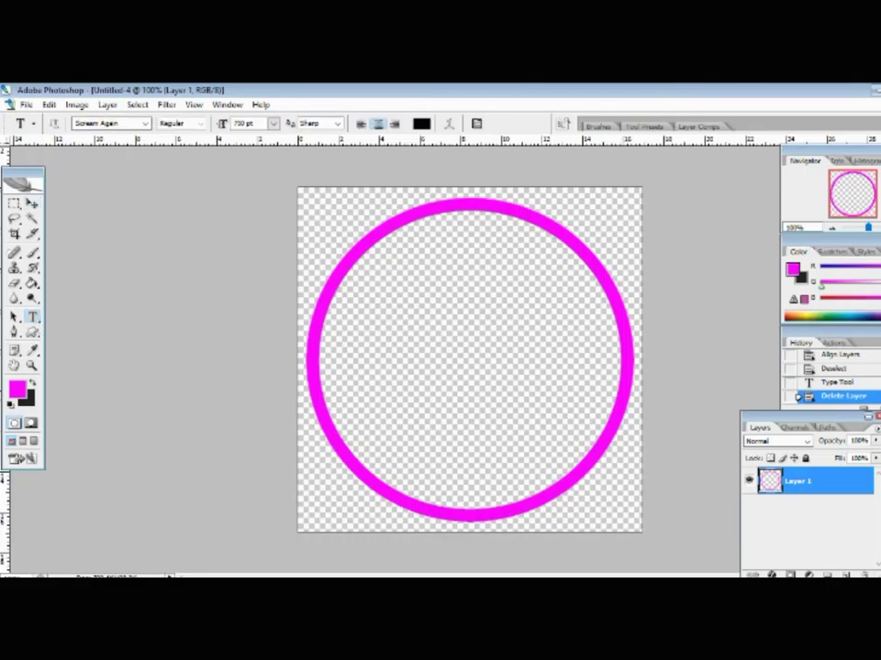
drag(348, 259, 609, 464)
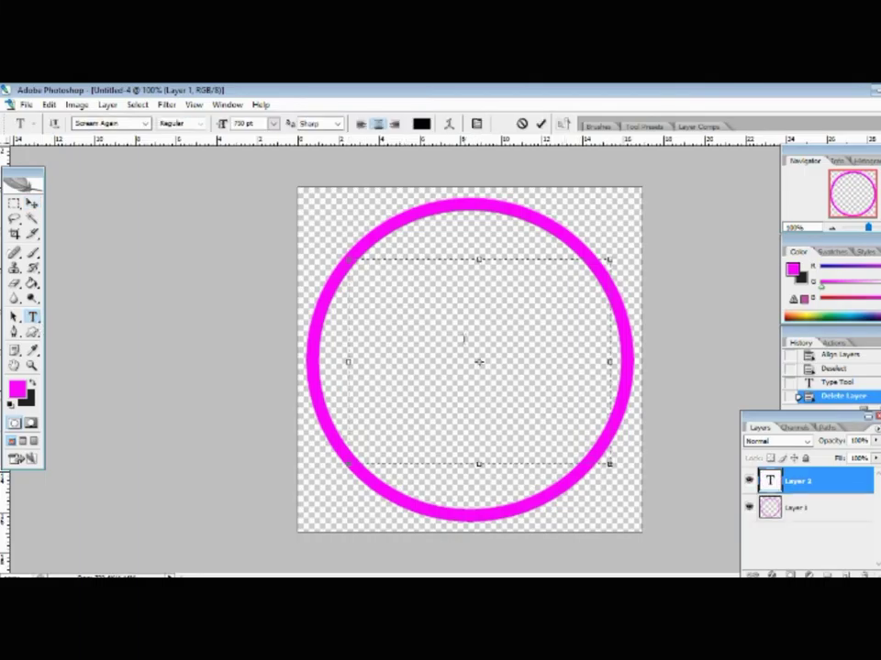
click(272, 123)
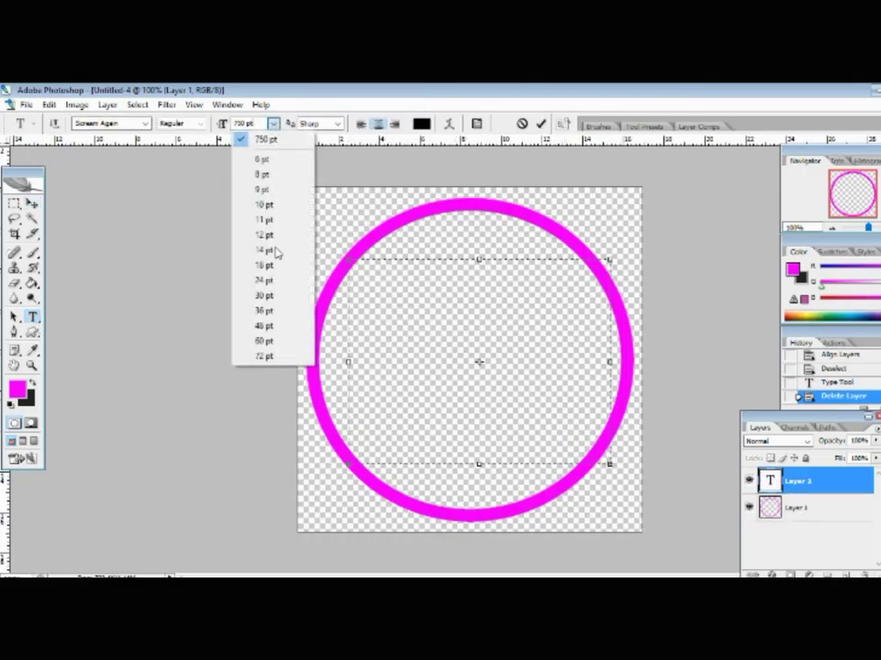
click(264, 357)
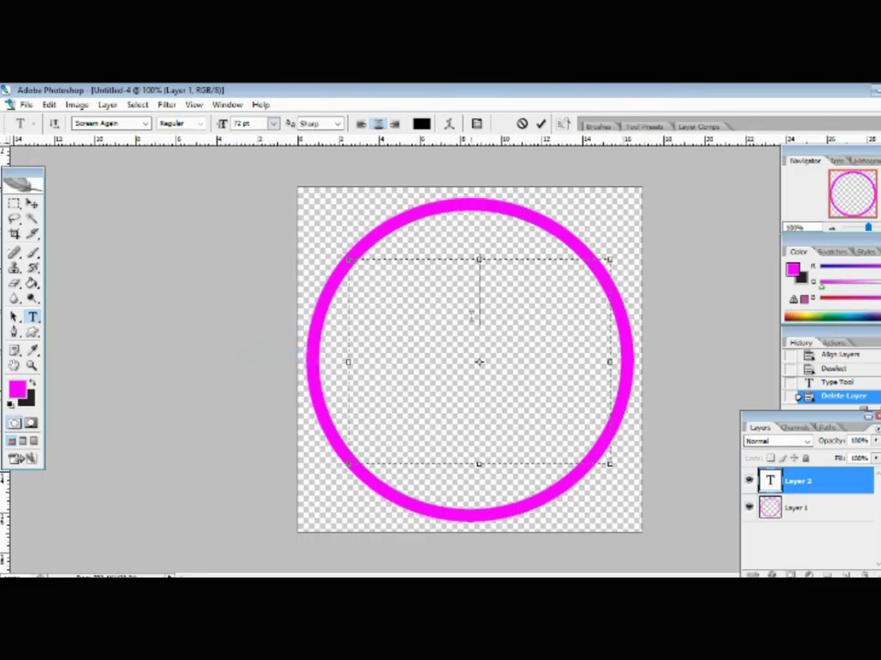
Try typing BULLDOG at 30 pt, then delete the text.
text(BU)
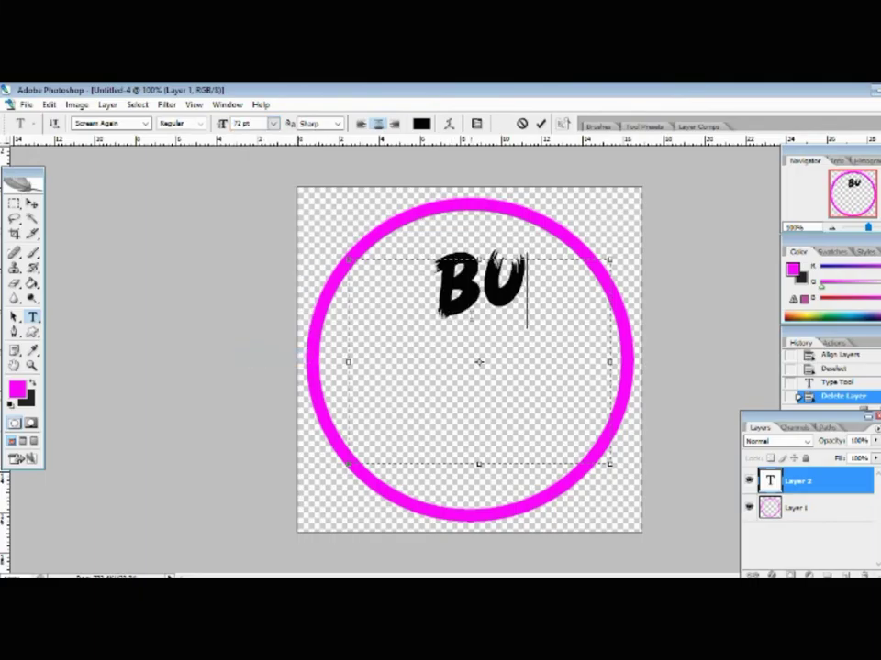
text(LL)
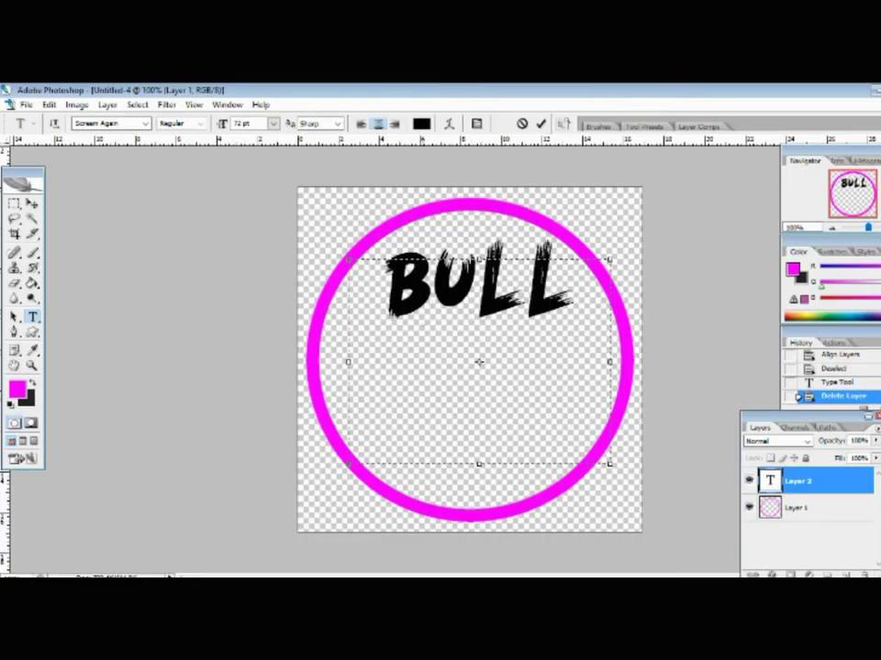
drag(347, 463, 292, 468)
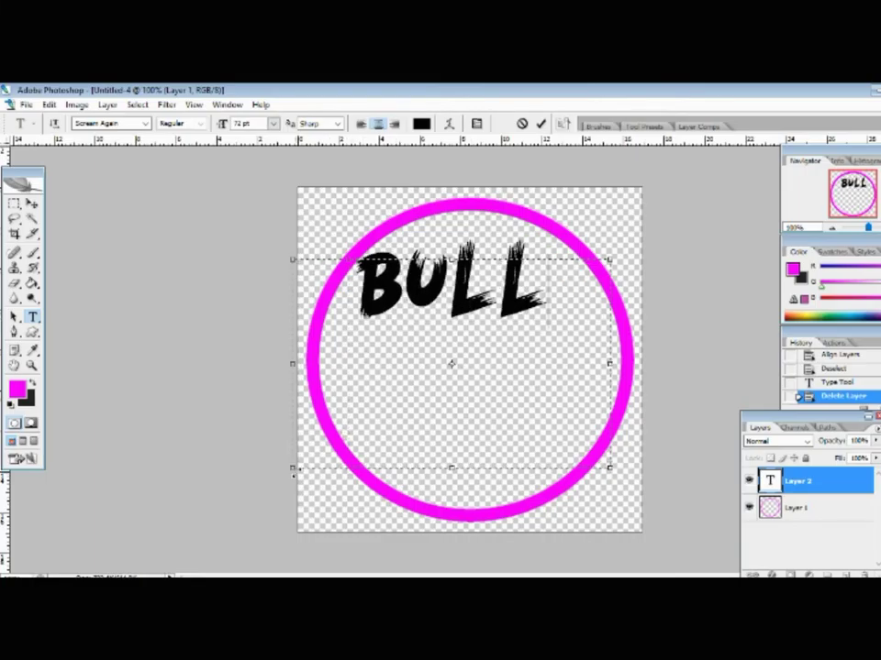
key(ctrl+a)
click(272, 123)
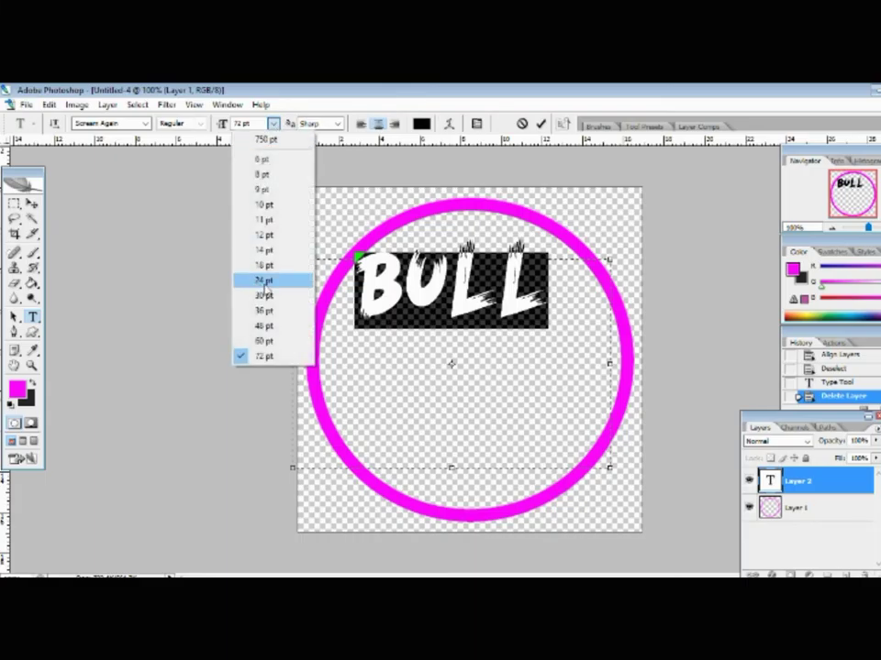
click(275, 280)
text(DOG)
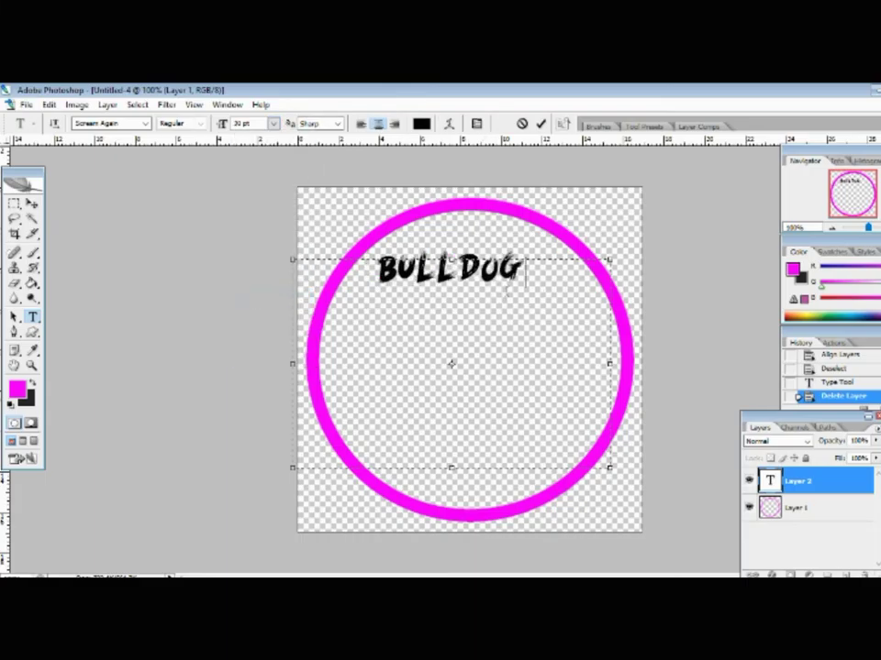
key(ctrl+a)
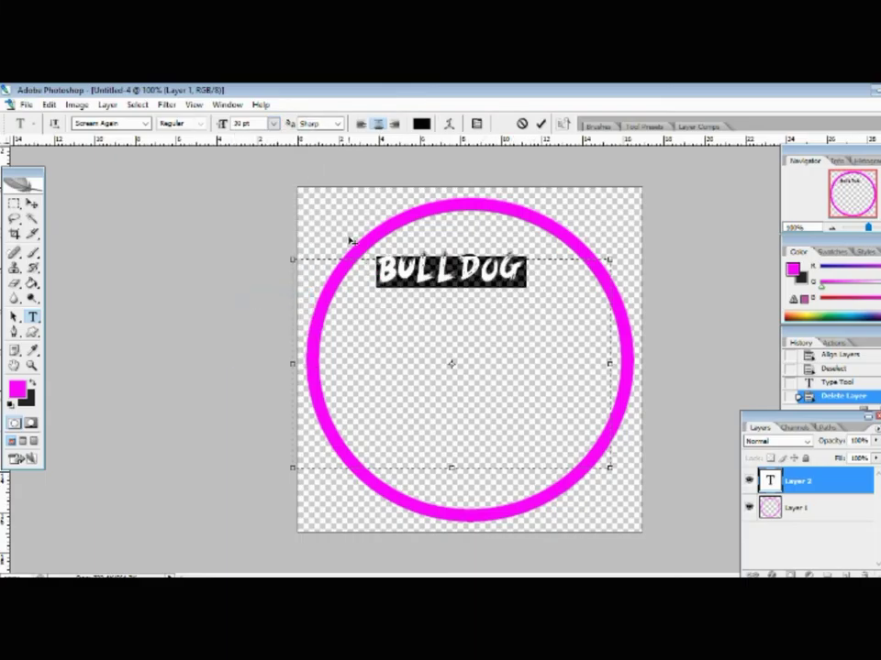
key(BackSpace)
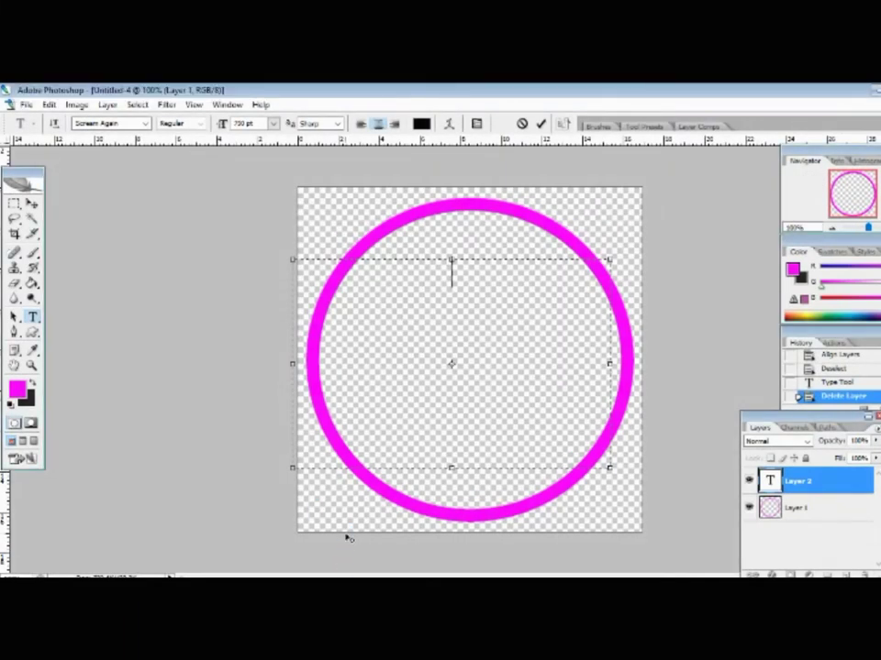
Type the letter F and set it to 72 pt.
text(F)
key(ctrl+a)
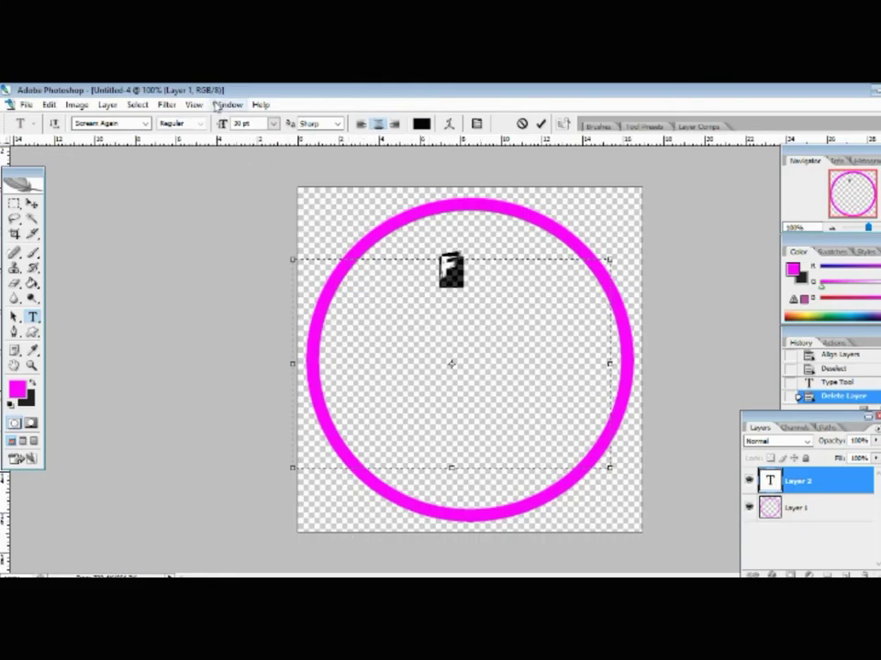
click(273, 123)
click(265, 356)
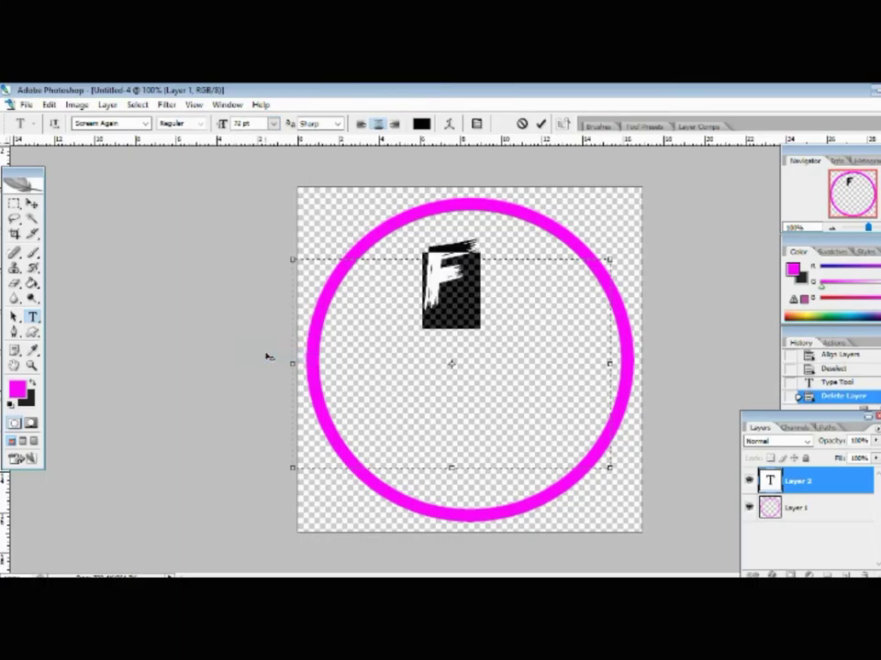
Commit the F, move it down, and scale it up with Free Transform toward the ring's centre.
click(540, 124)
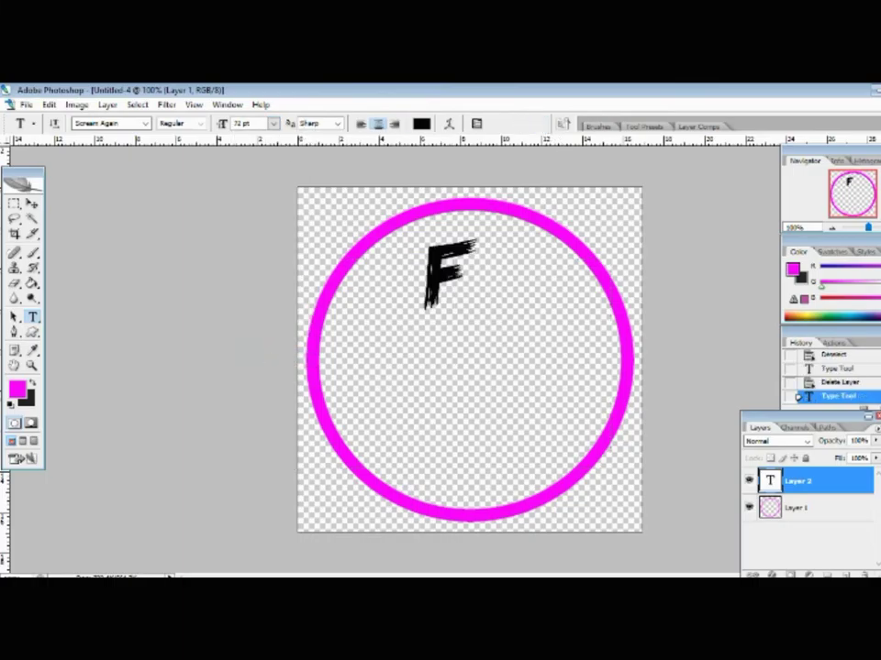
click(31, 205)
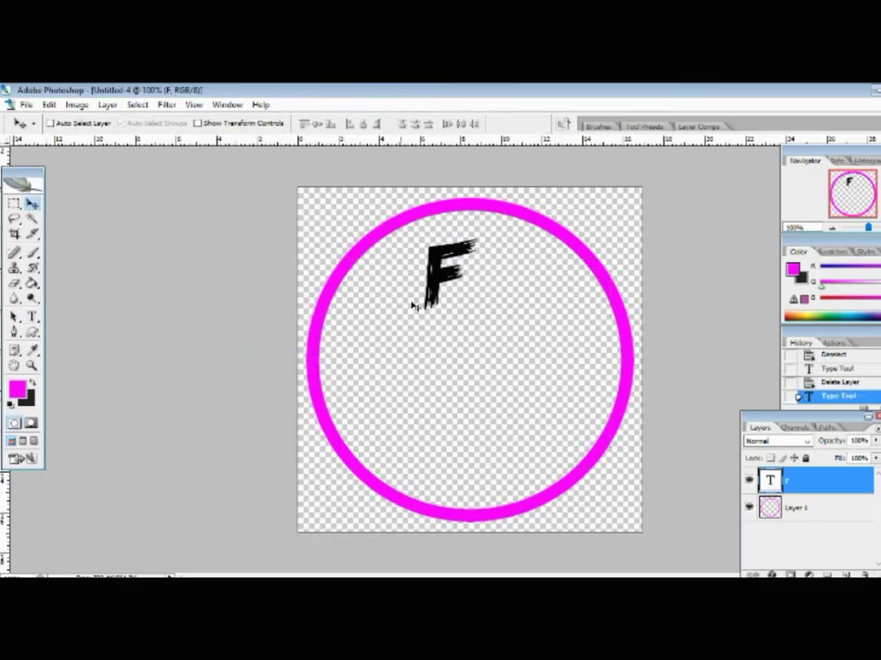
drag(451, 308, 455, 351)
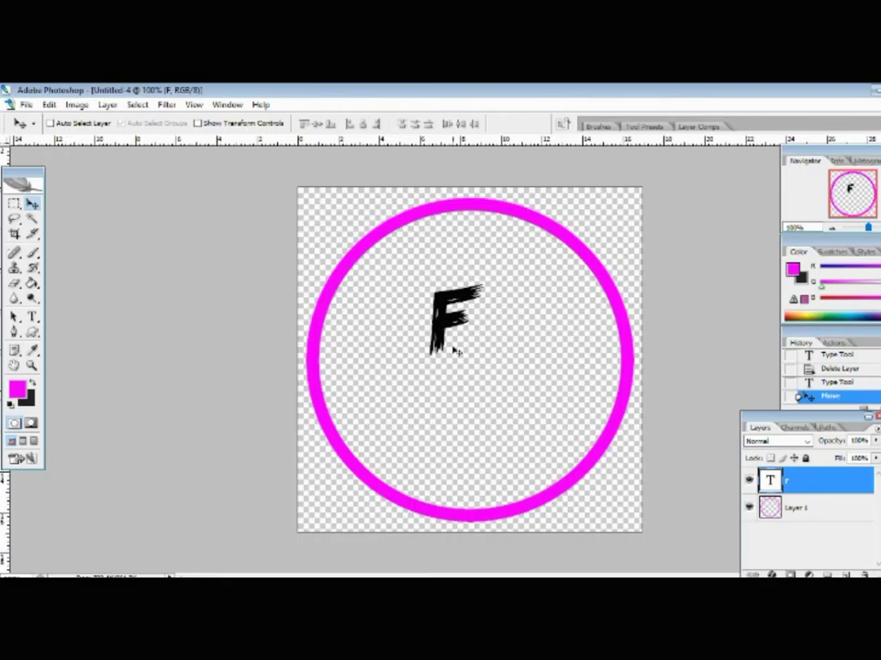
key(ctrl+t)
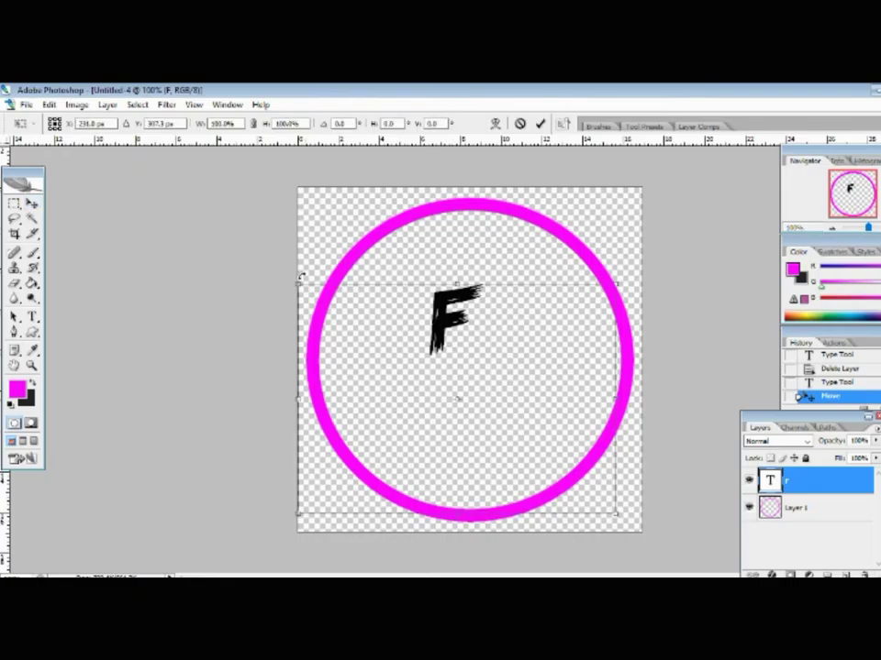
drag(290, 274, 151, 98)
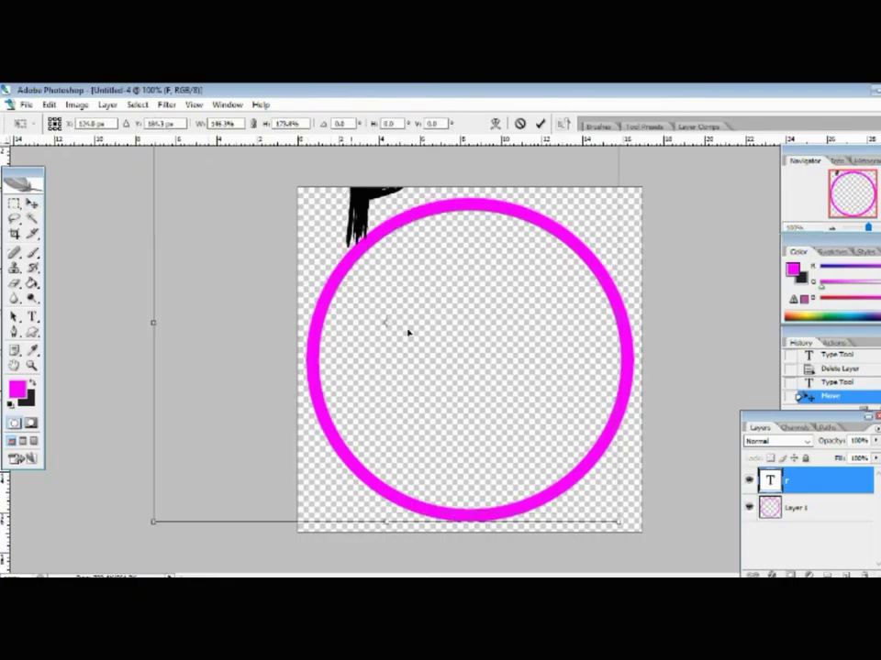
drag(407, 332, 473, 506)
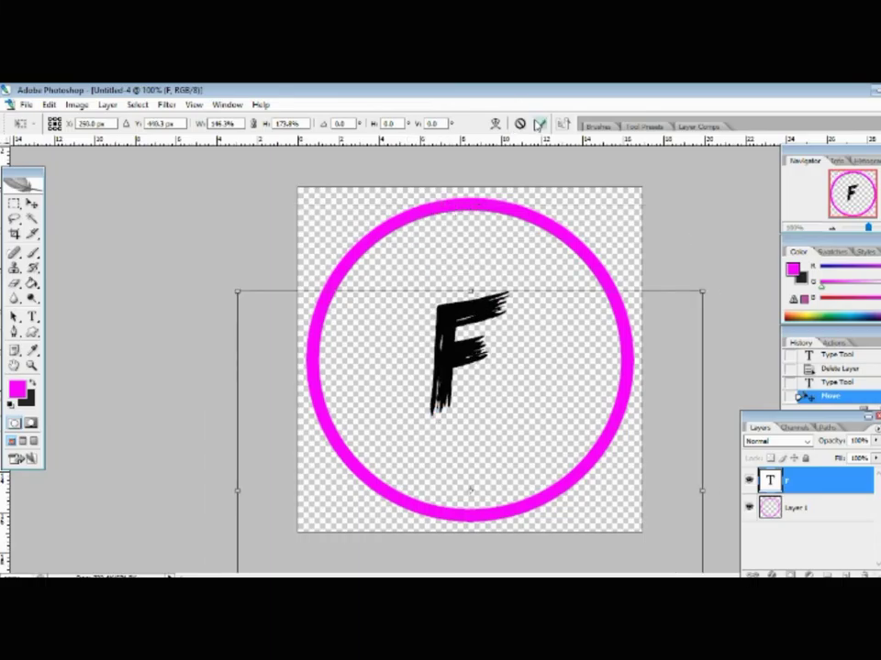
key(Return)
Set the F's font size to 300 pt and commit the edit.
key(t)
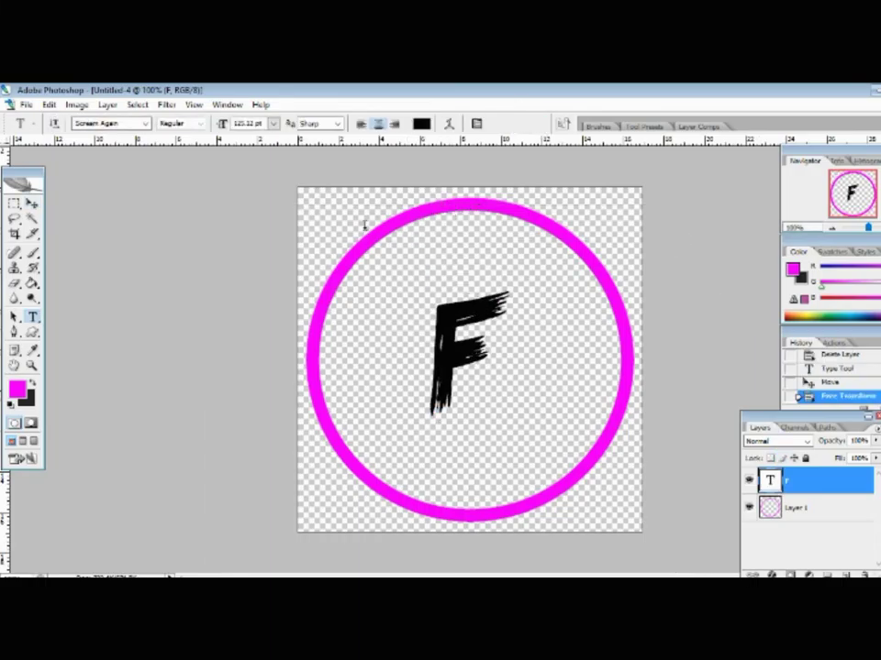
key(Return)
double_click(239, 122)
text(8)
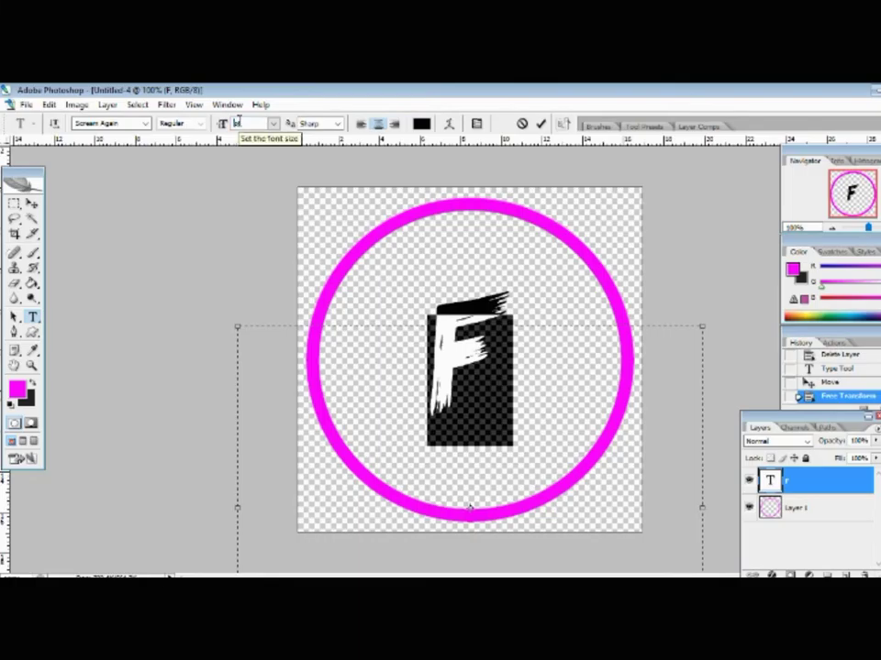
key(Return)
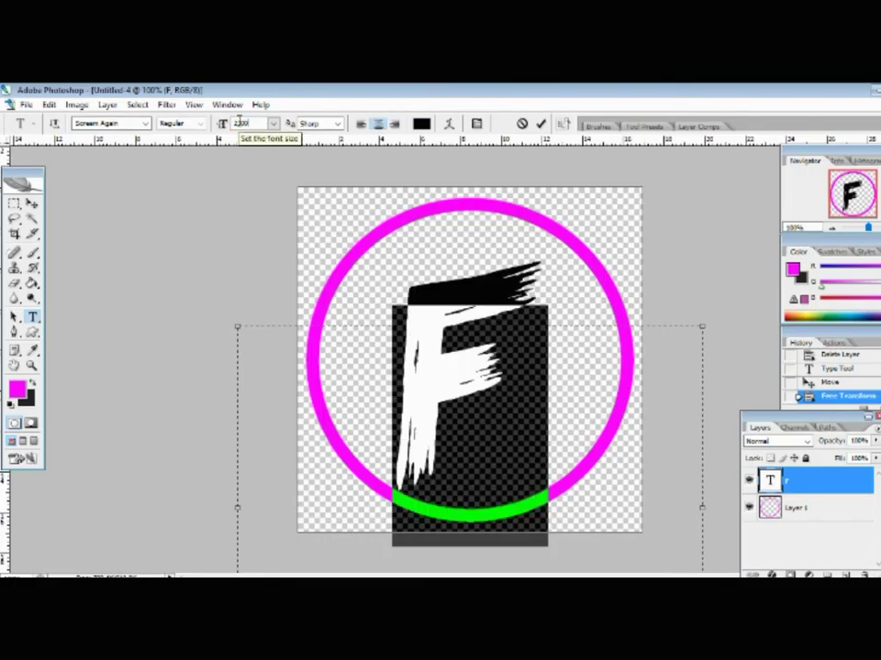
text(300)
key(Return)
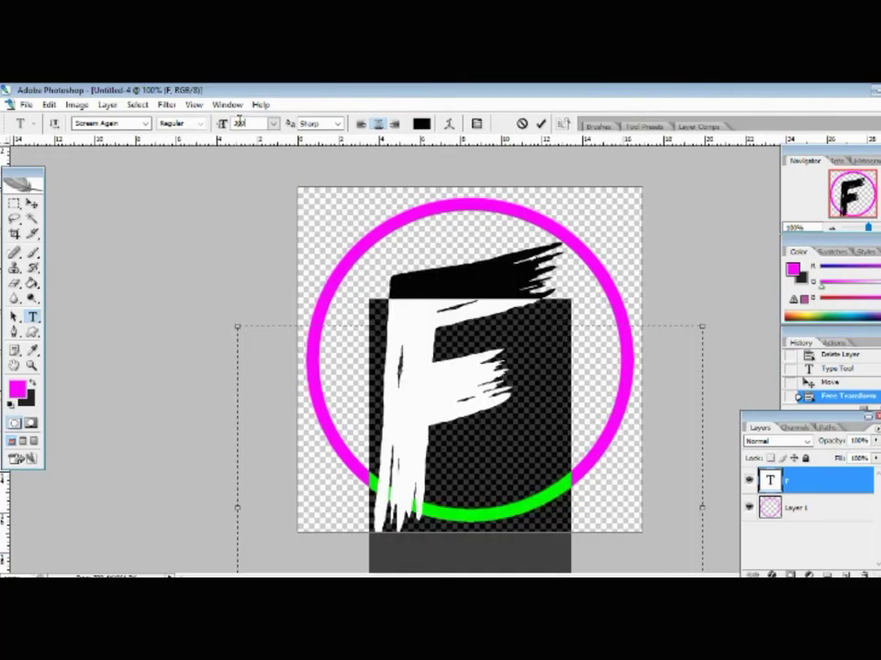
click(31, 202)
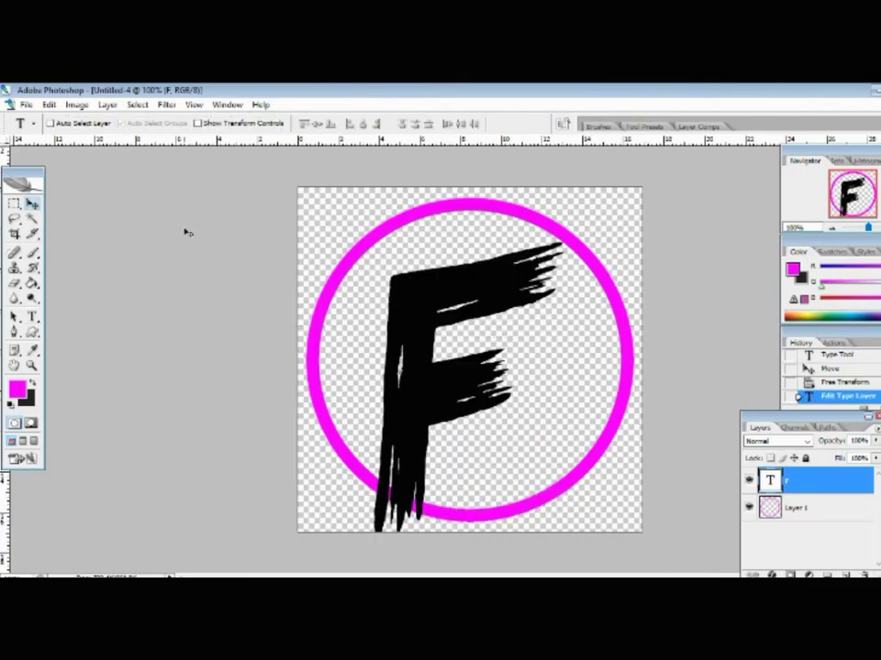
Move the F up and shrink it with Free Transform so it fits inside the ring.
drag(397, 315, 414, 265)
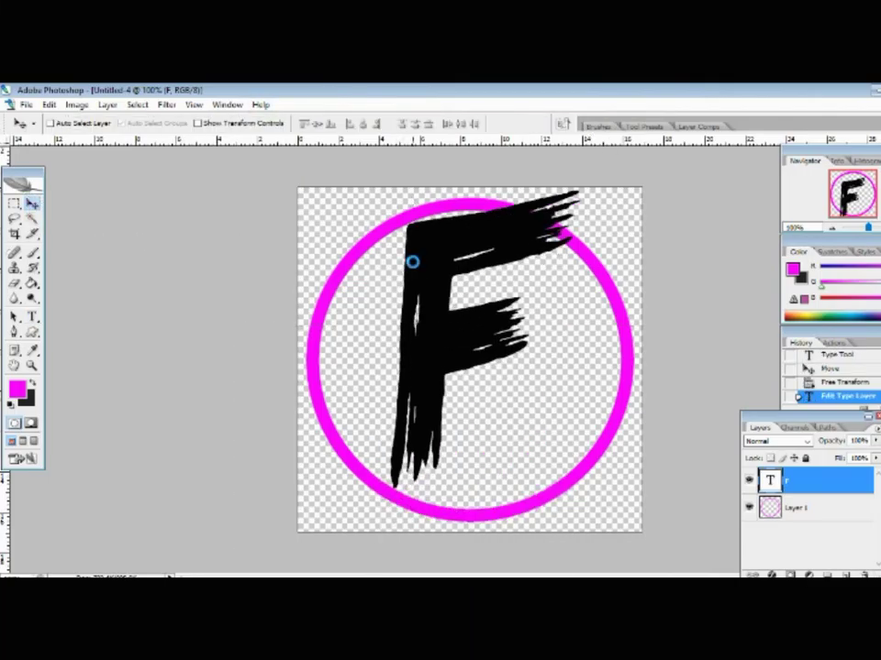
key(ctrl+t)
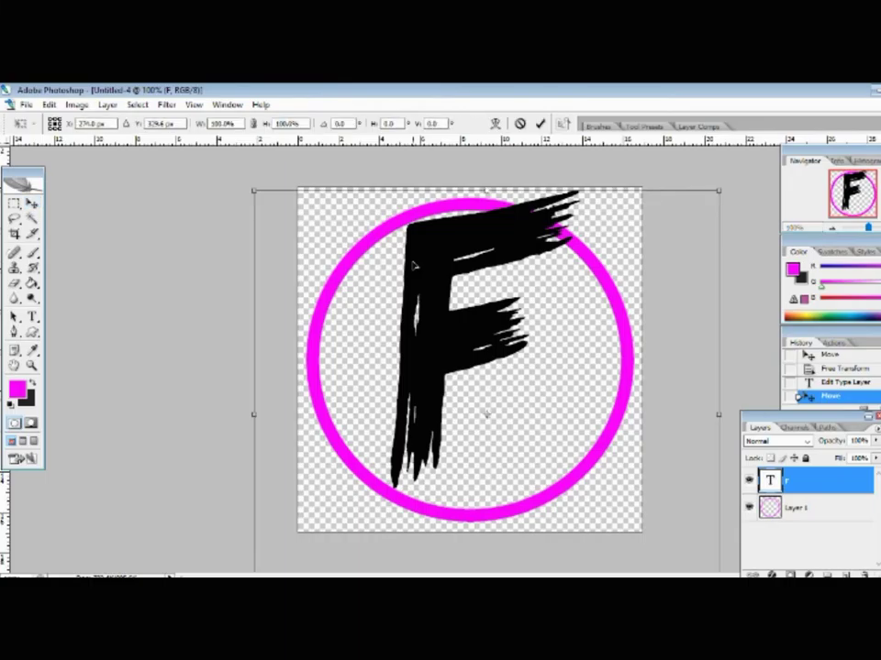
drag(712, 195, 556, 254)
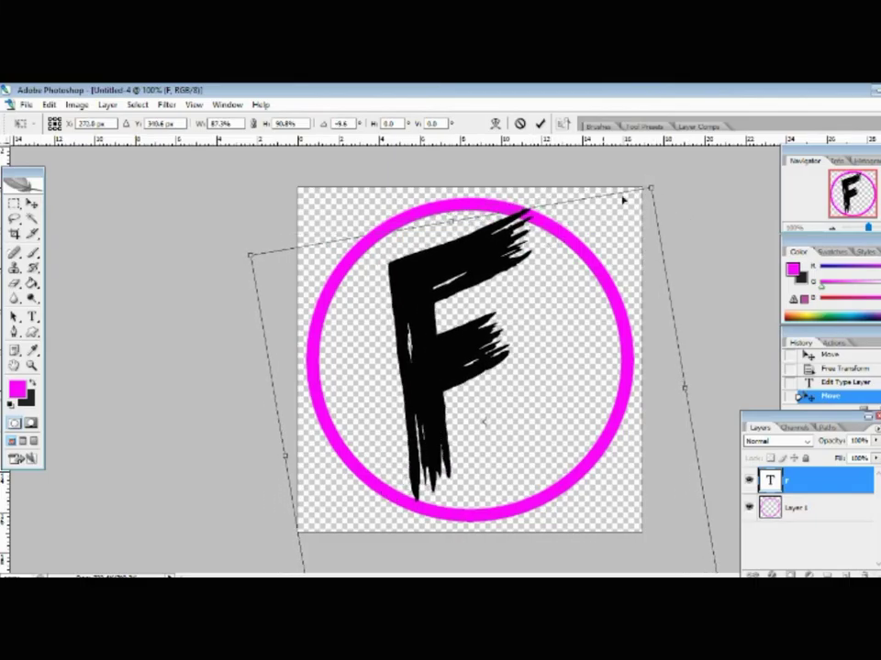
drag(659, 184, 646, 194)
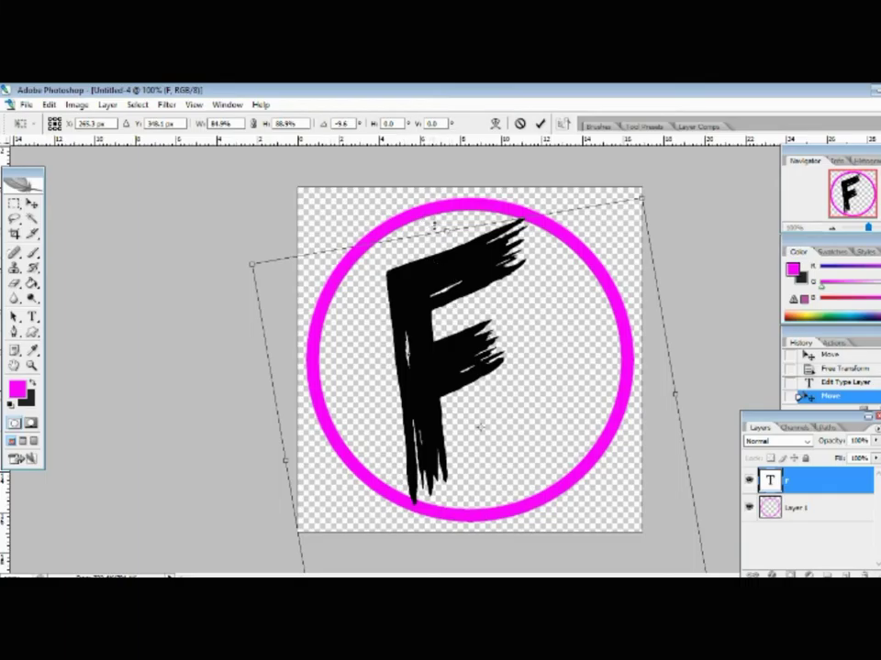
drag(435, 225, 437, 233)
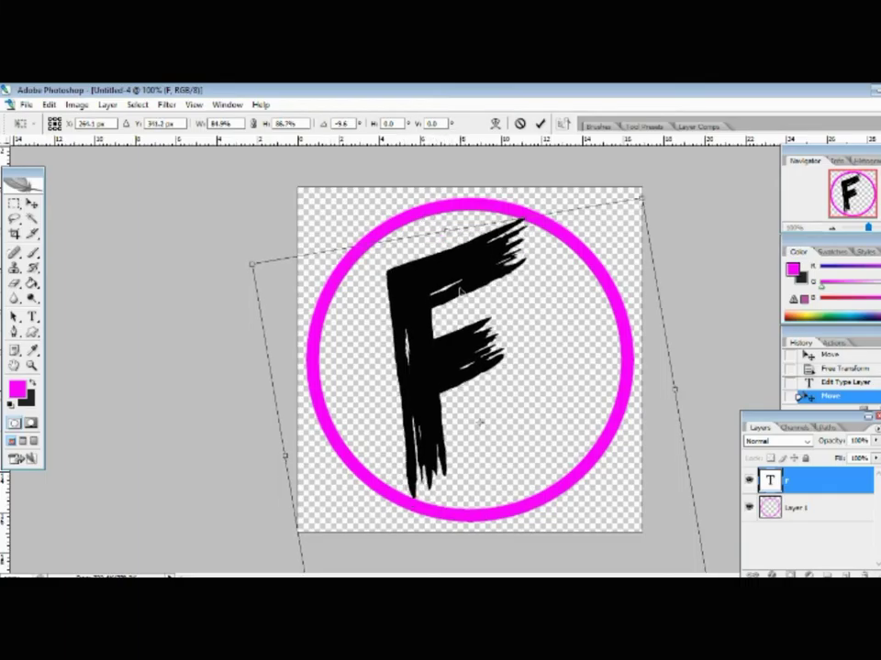
click(540, 123)
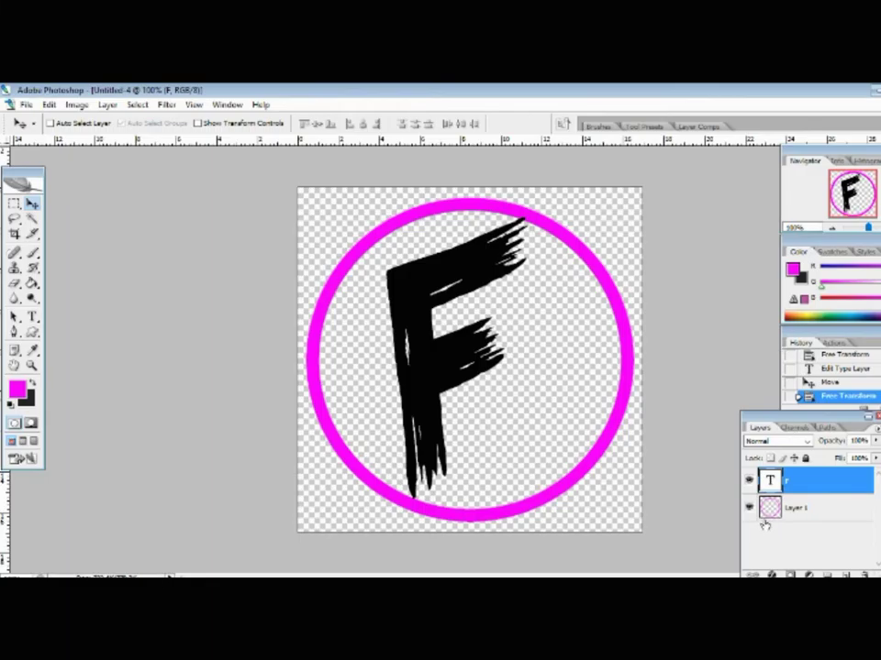
Add a Gradient Overlay to the F layer via Blending Options and open the Gradient Editor.
right_click(799, 495)
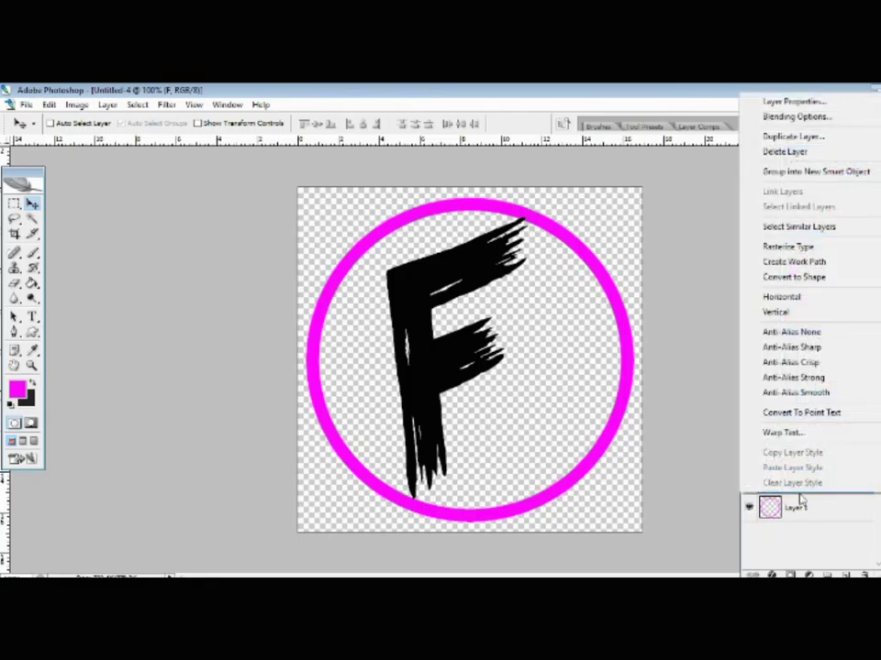
click(771, 119)
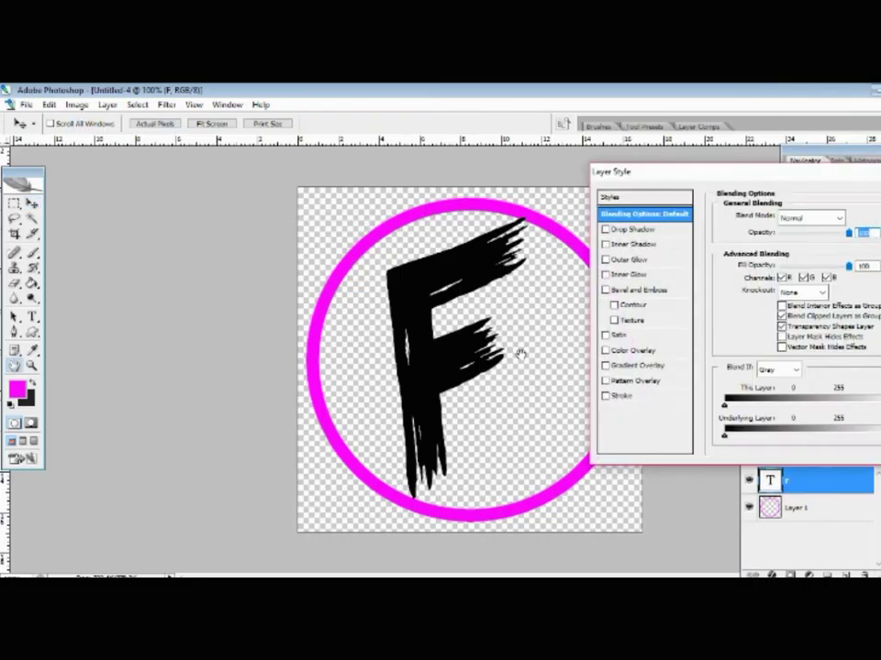
click(611, 366)
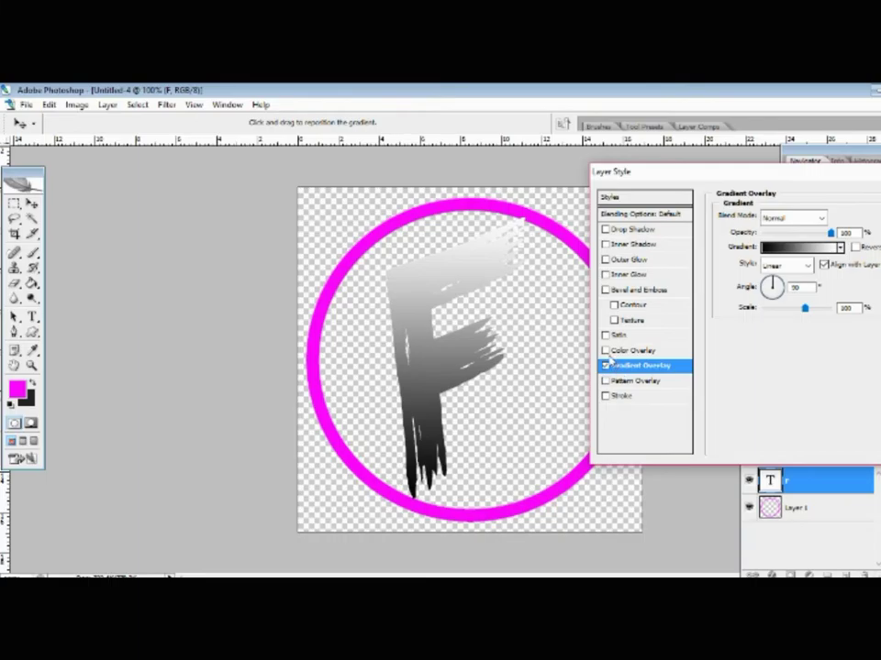
click(781, 248)
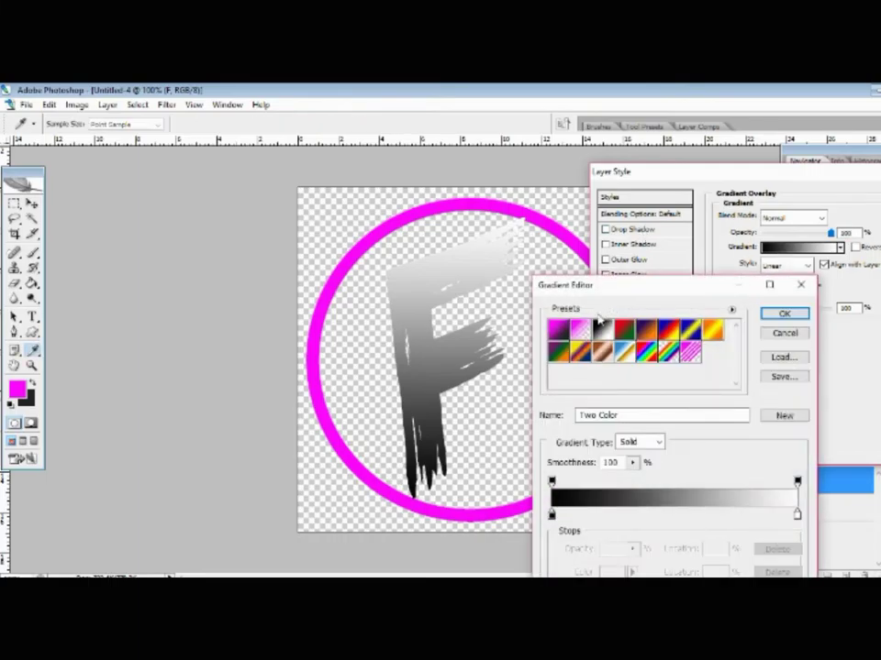
Try several gradient presets, then settle on Blue, Red, Yellow for the F.
click(576, 354)
click(646, 330)
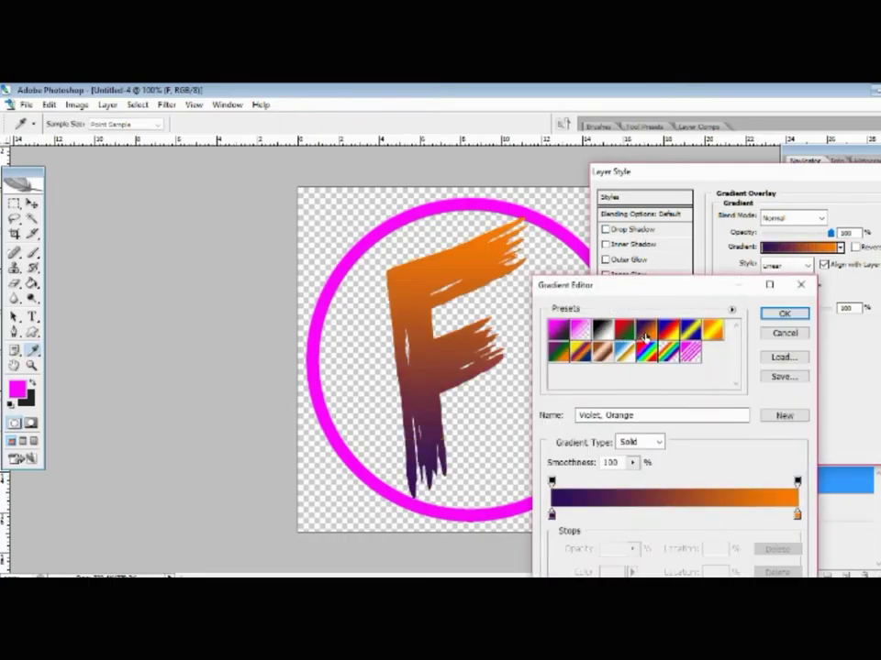
click(683, 332)
click(713, 330)
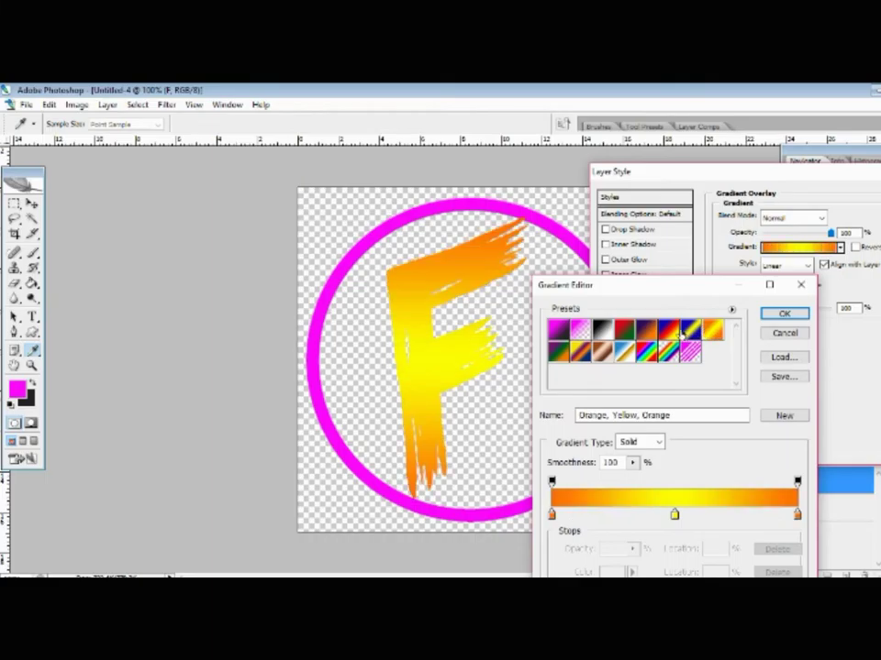
click(689, 330)
click(646, 330)
click(623, 332)
click(624, 352)
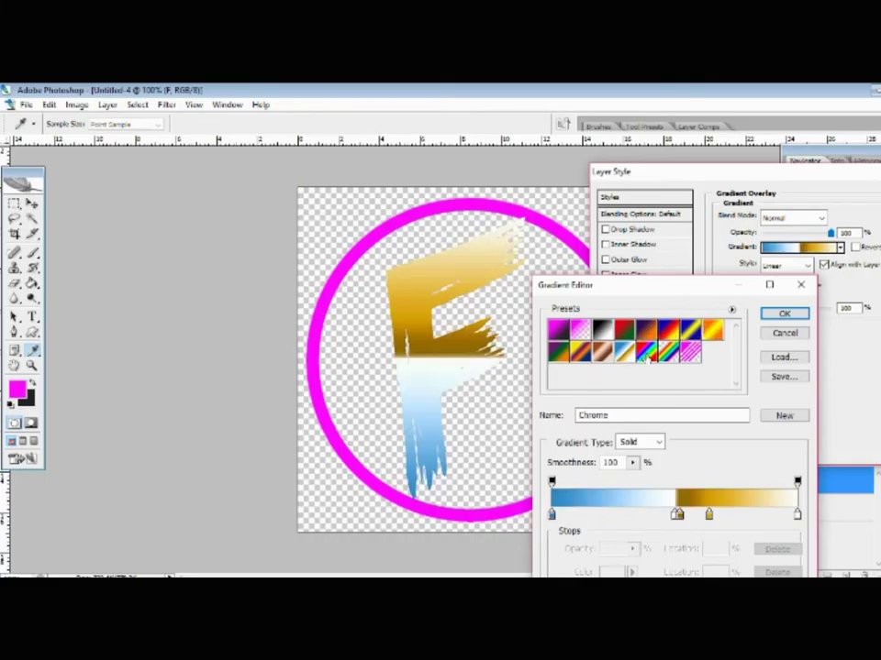
click(646, 352)
click(668, 330)
click(690, 332)
click(668, 331)
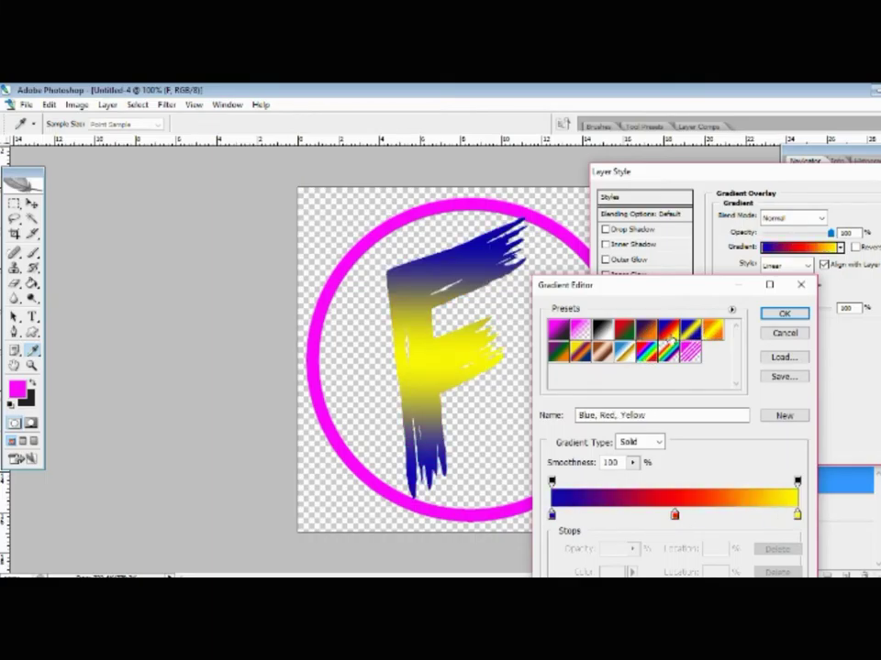
click(782, 313)
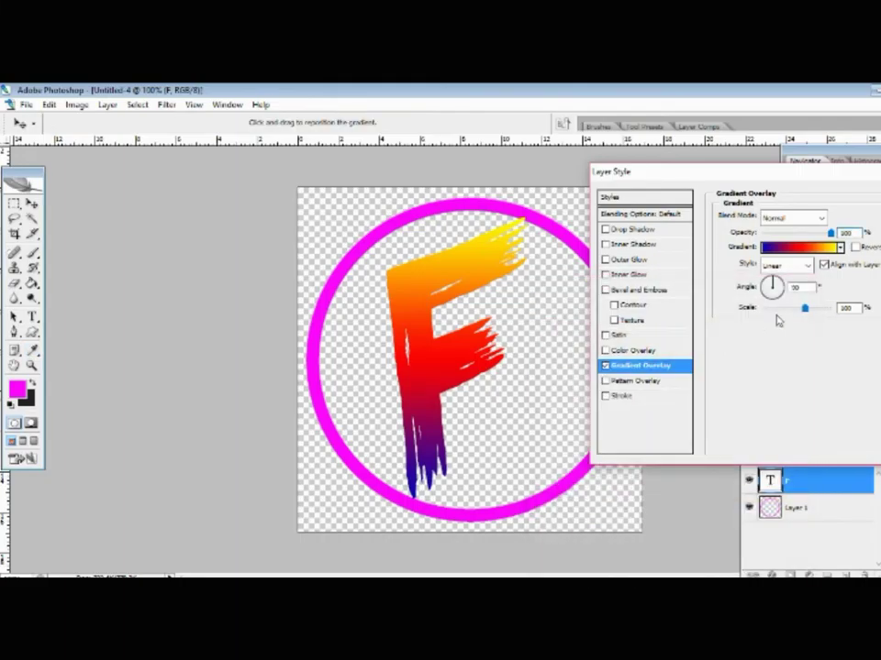
Add a thin black Stroke to the F and apply the layer style.
click(619, 396)
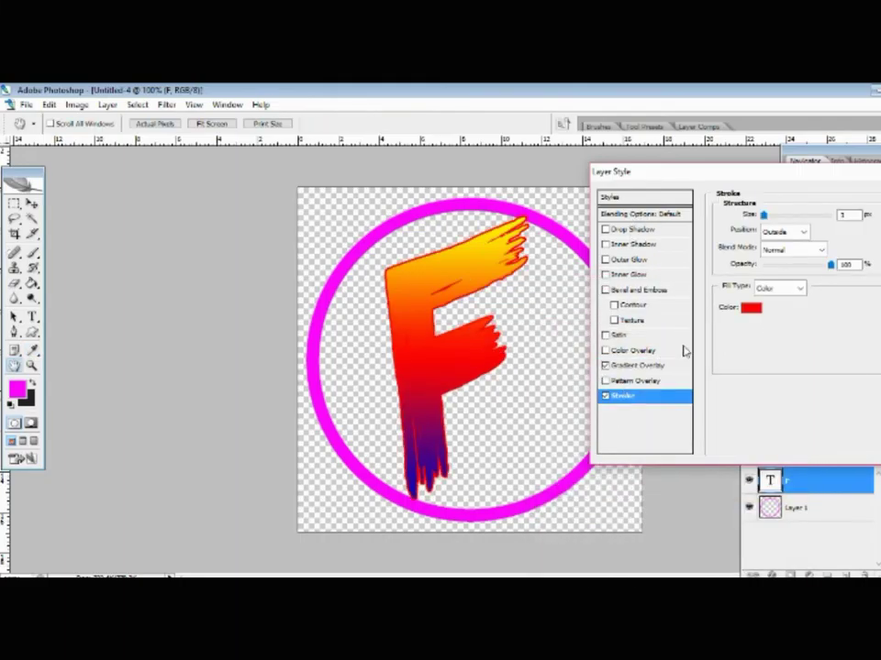
click(750, 307)
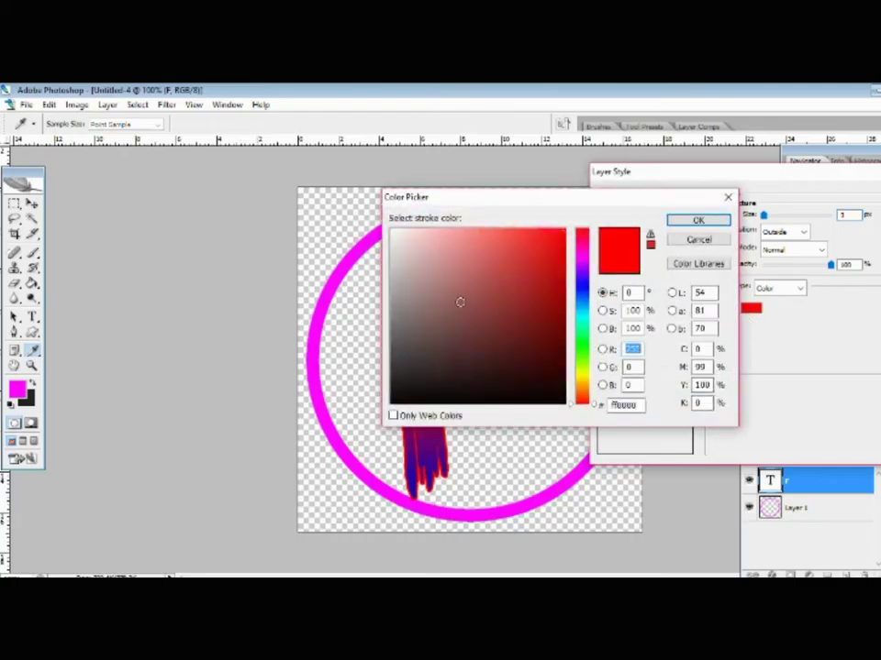
click(398, 400)
click(698, 220)
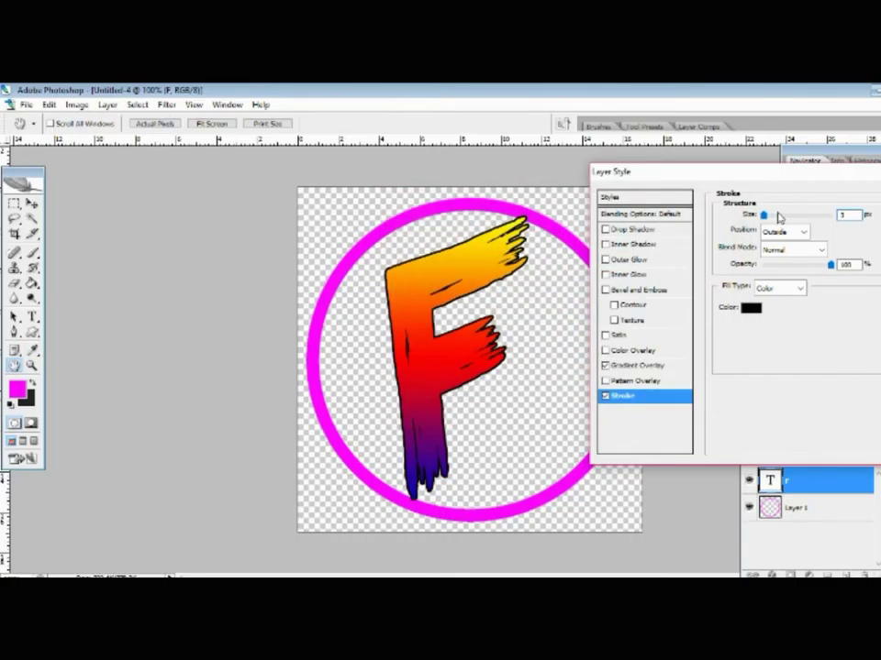
drag(763, 215, 767, 217)
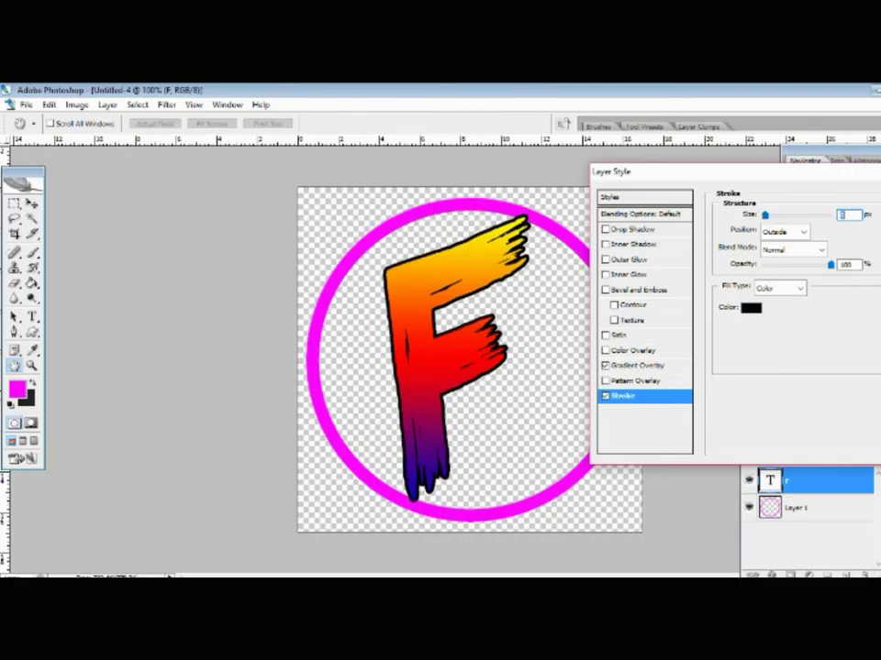
key(Return)
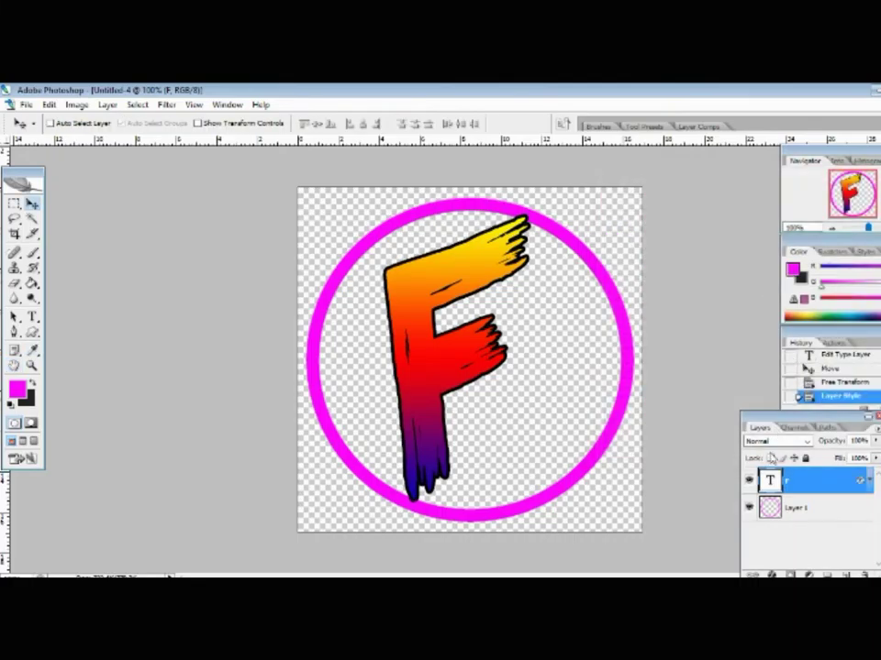
click(771, 505)
Give the ring layer a Blue, Red, Yellow Gradient Overlay.
right_click(772, 506)
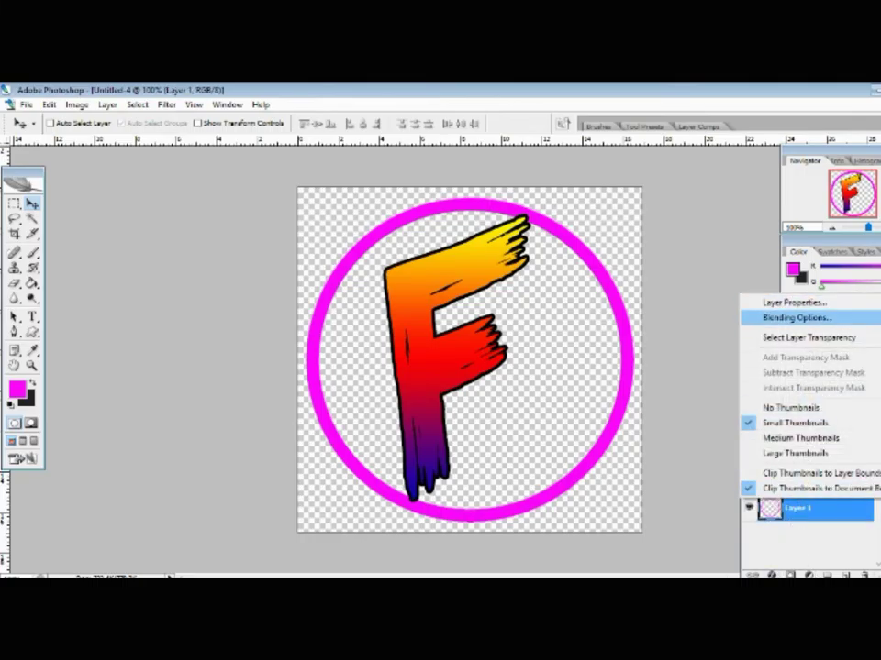
click(796, 317)
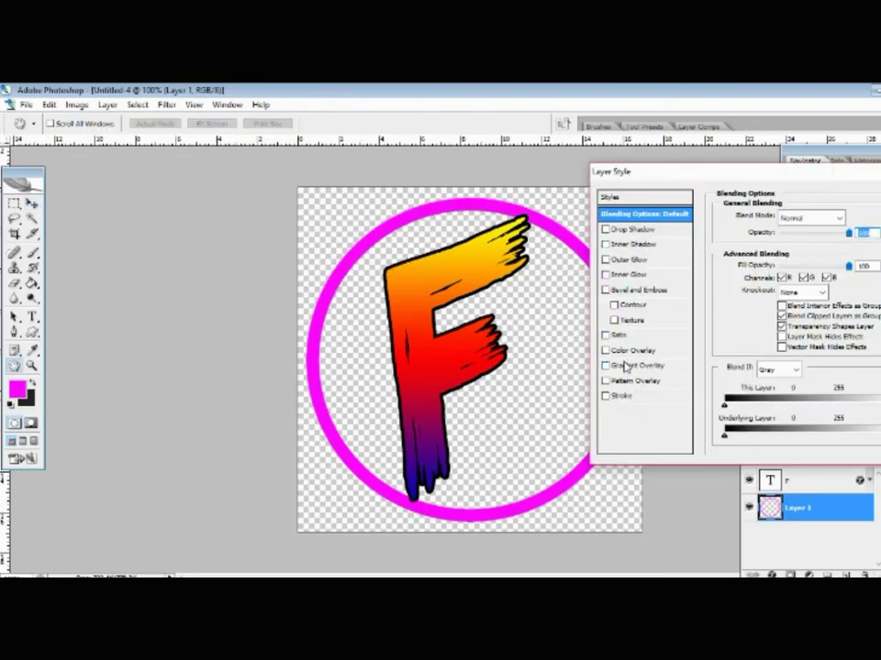
click(627, 365)
click(775, 248)
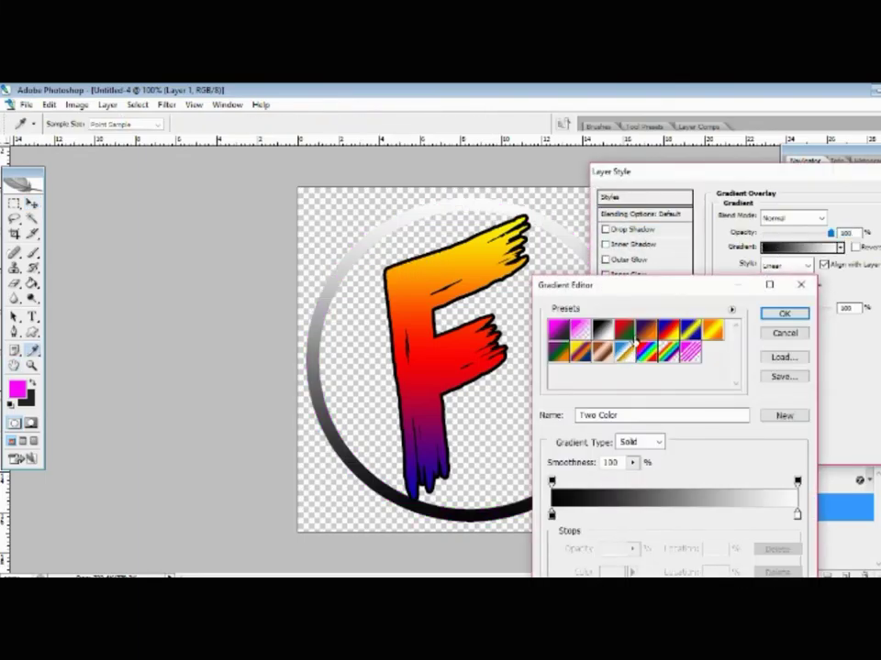
click(669, 332)
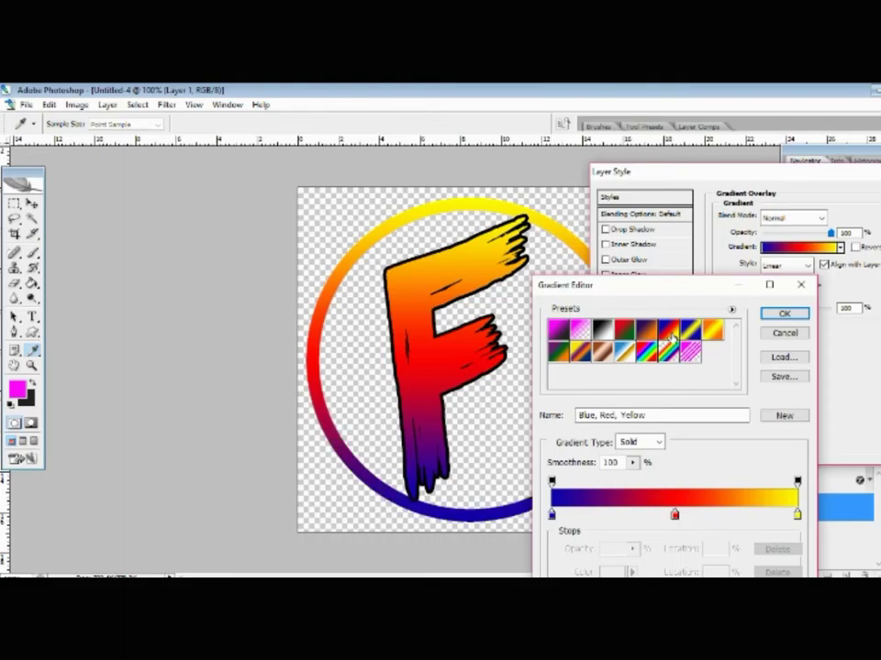
click(784, 313)
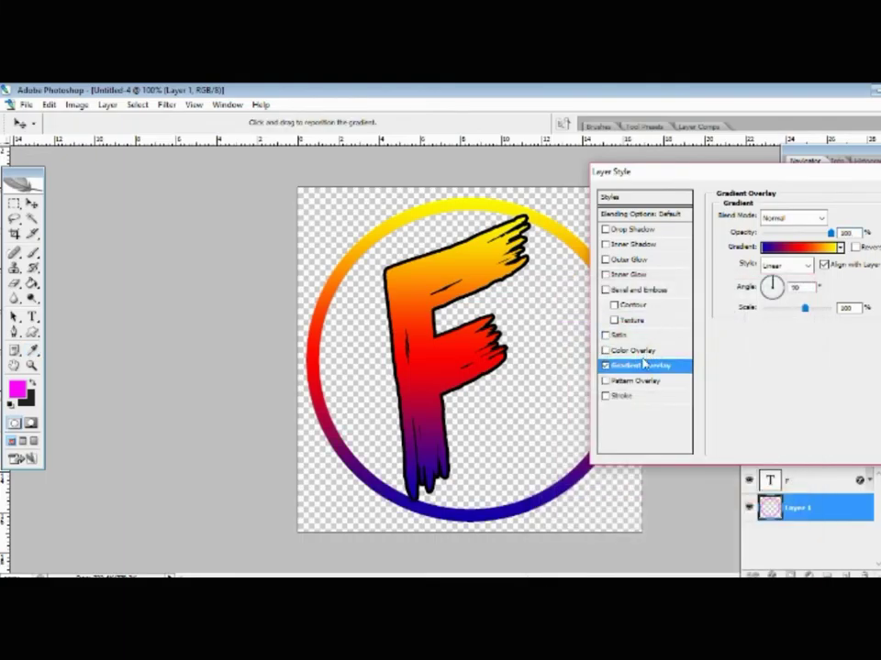
Add a black Stroke to the ring and apply the layer effects.
click(631, 397)
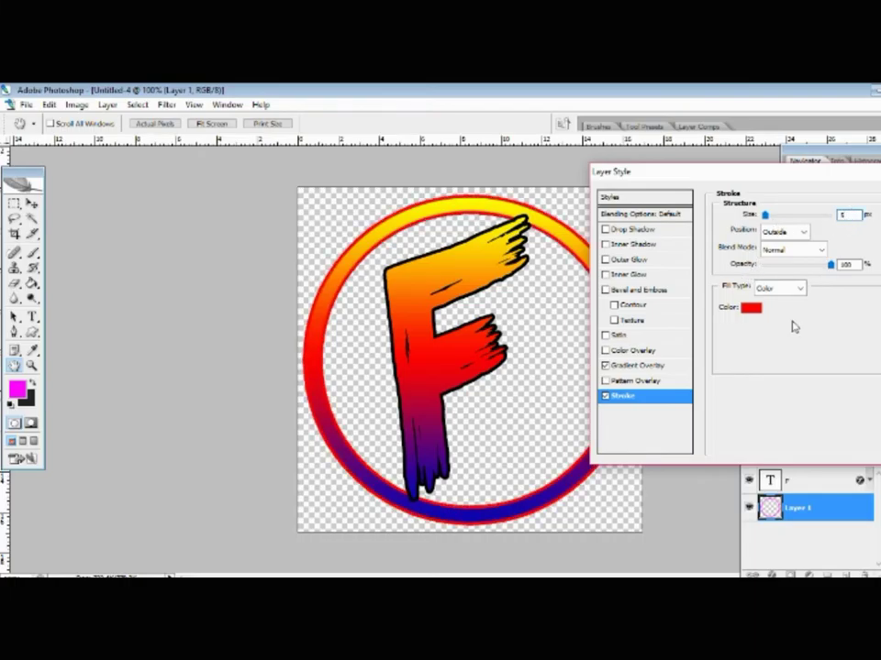
click(750, 308)
click(393, 401)
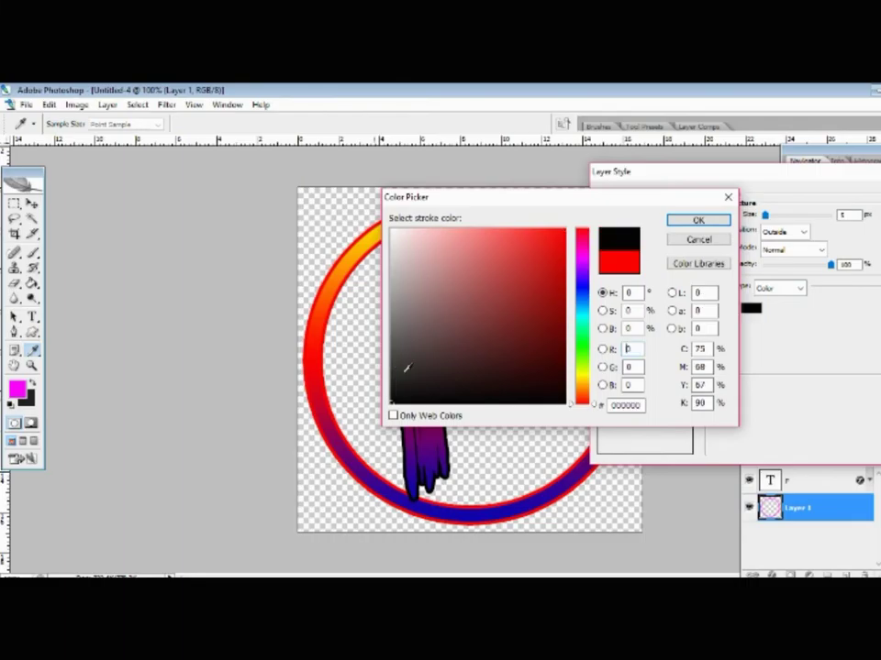
click(675, 221)
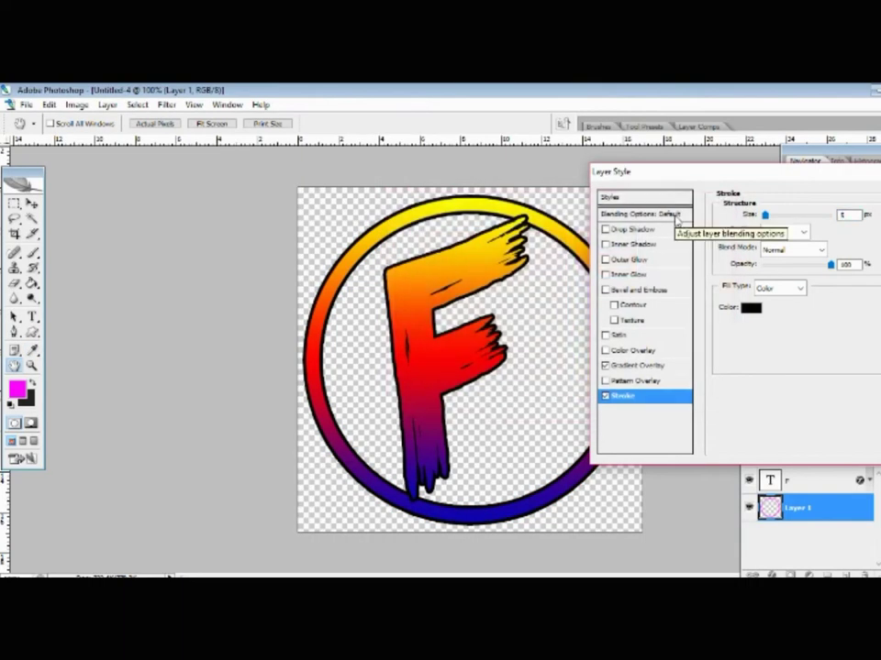
key(Return)
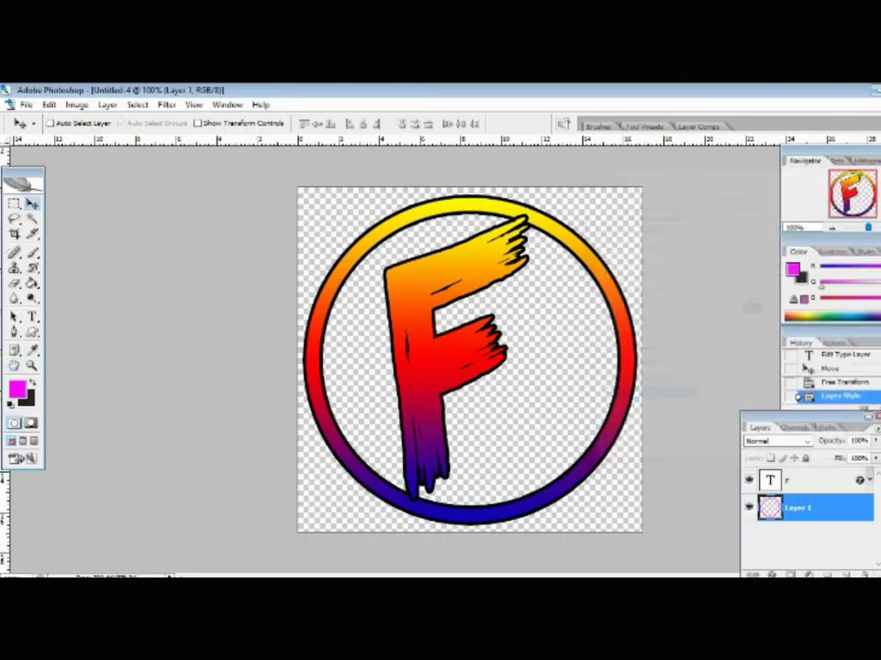
Group the F text and ring layers into a single smart object.
click(789, 486)
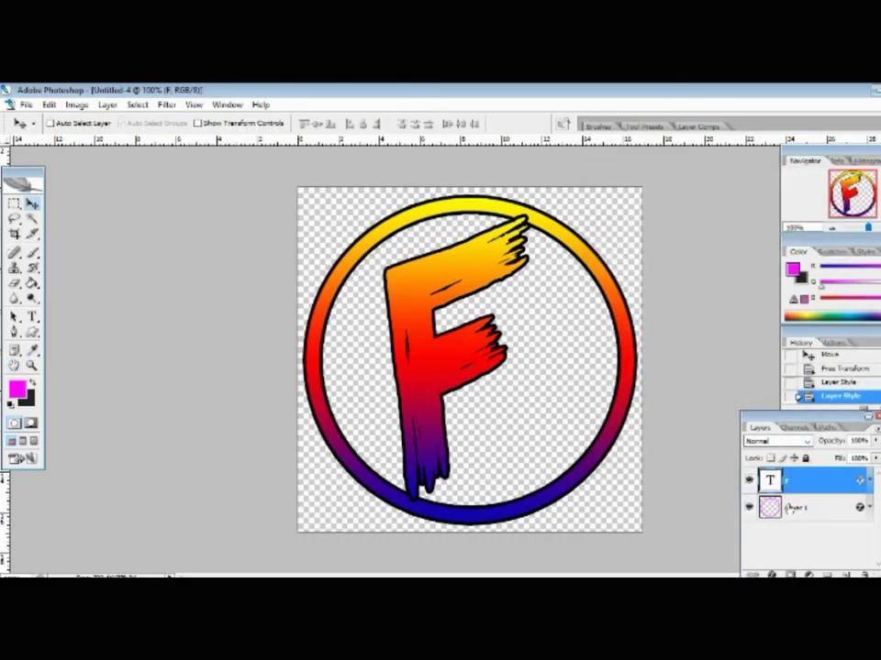
shift+click(791, 506)
right_click(791, 506)
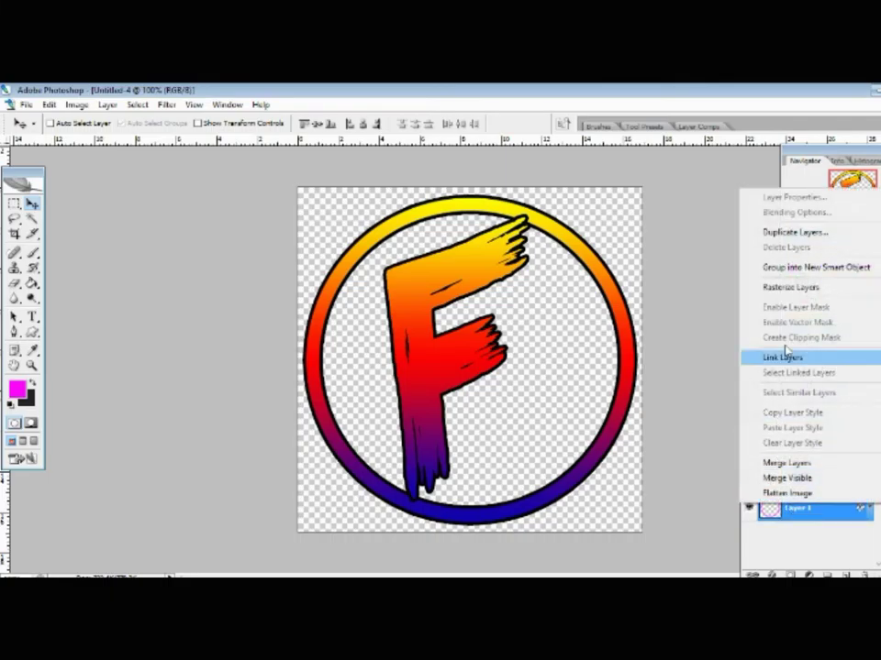
click(798, 268)
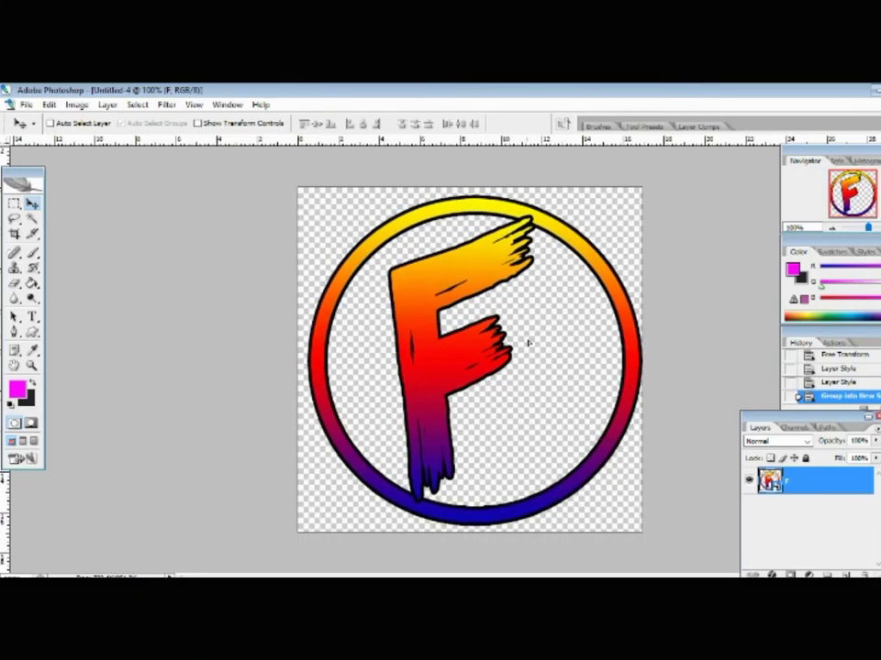
Centre the combined logo vertically and horizontally on the canvas.
key(Return)
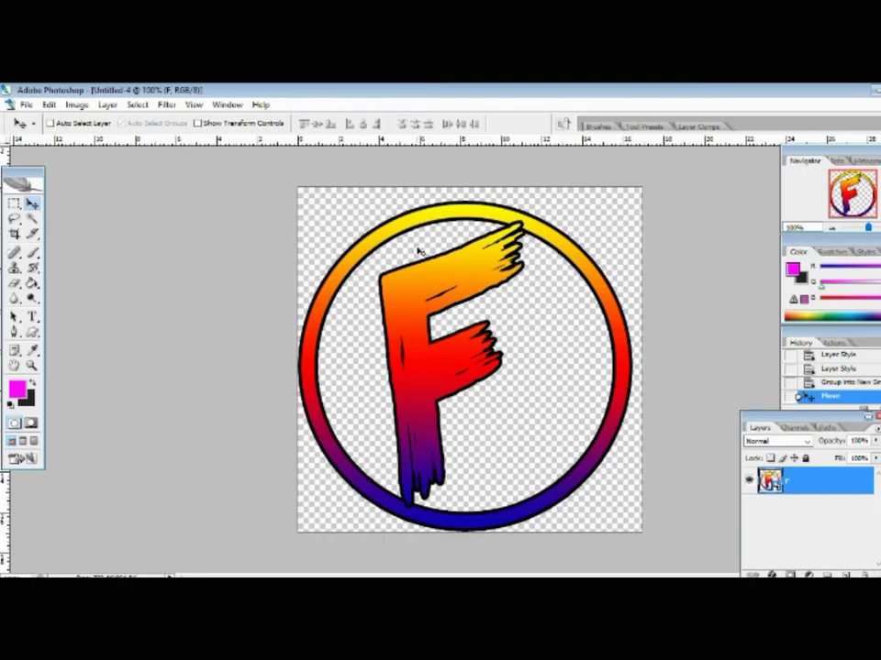
key(ctrl+a)
click(363, 126)
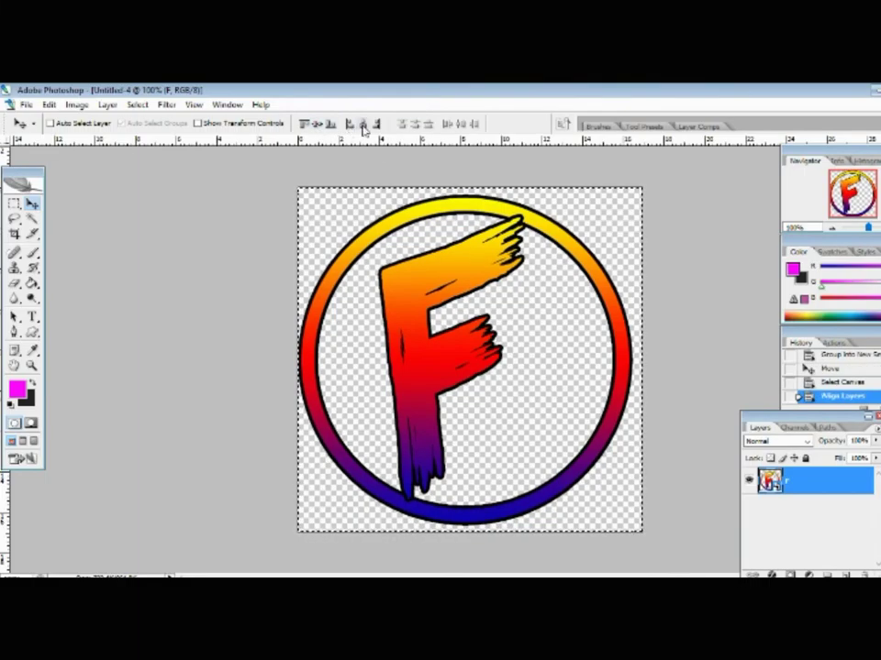
click(365, 126)
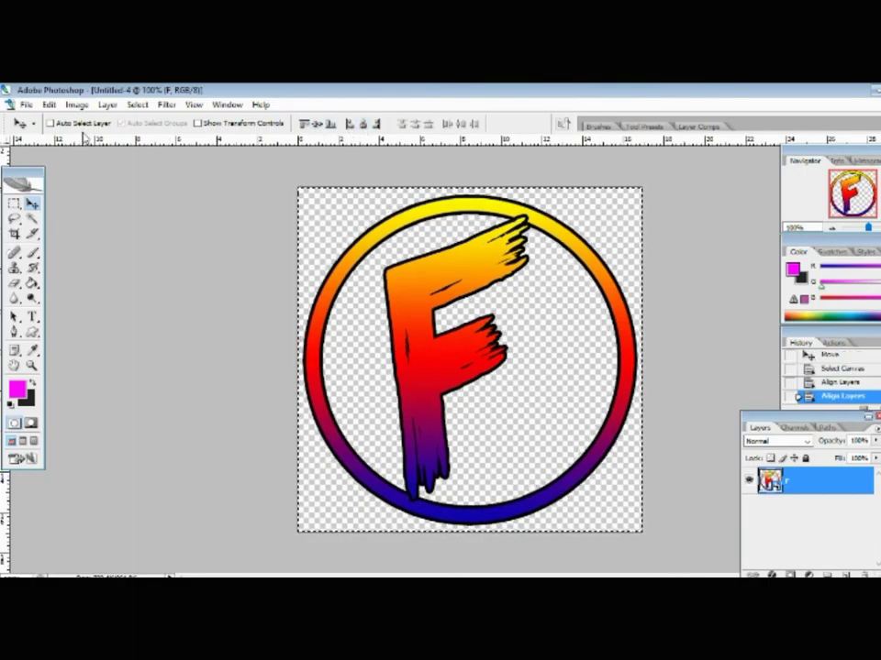
key(ctrl+d)
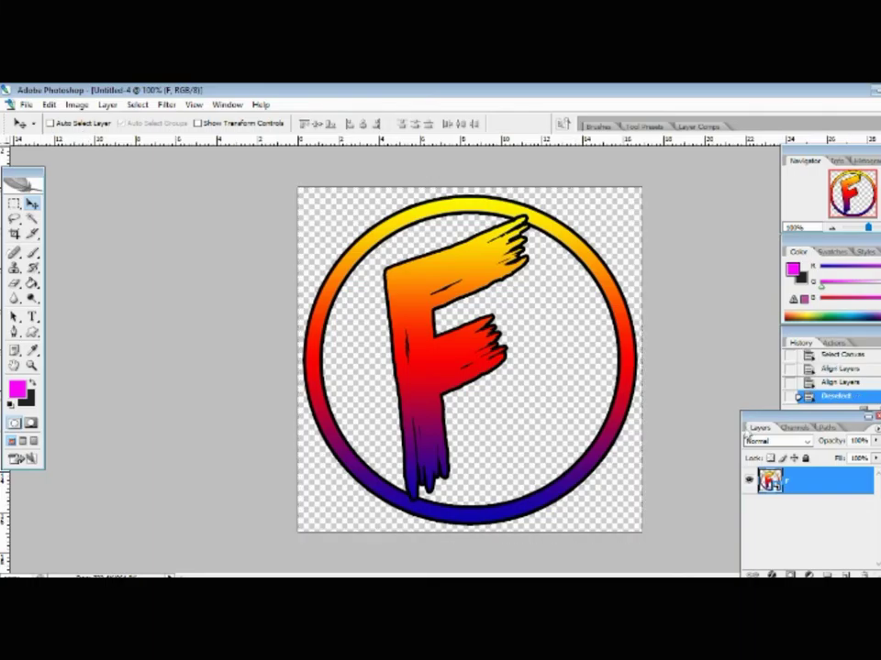
right_click(778, 491)
Give the logo a darker drop shadow with 17 px distance, 15% spread and adjusted size.
click(803, 312)
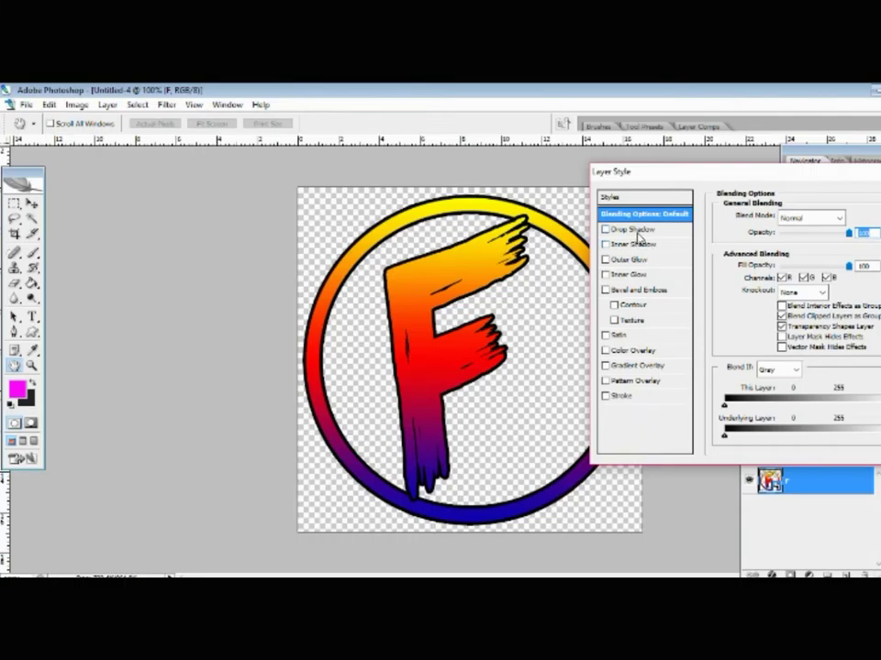
click(633, 230)
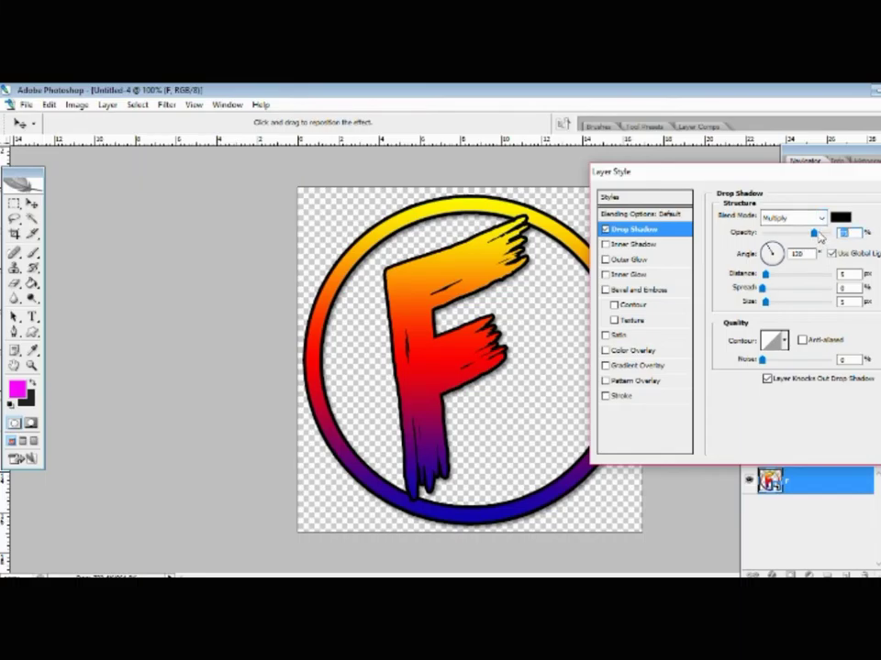
drag(815, 233, 829, 233)
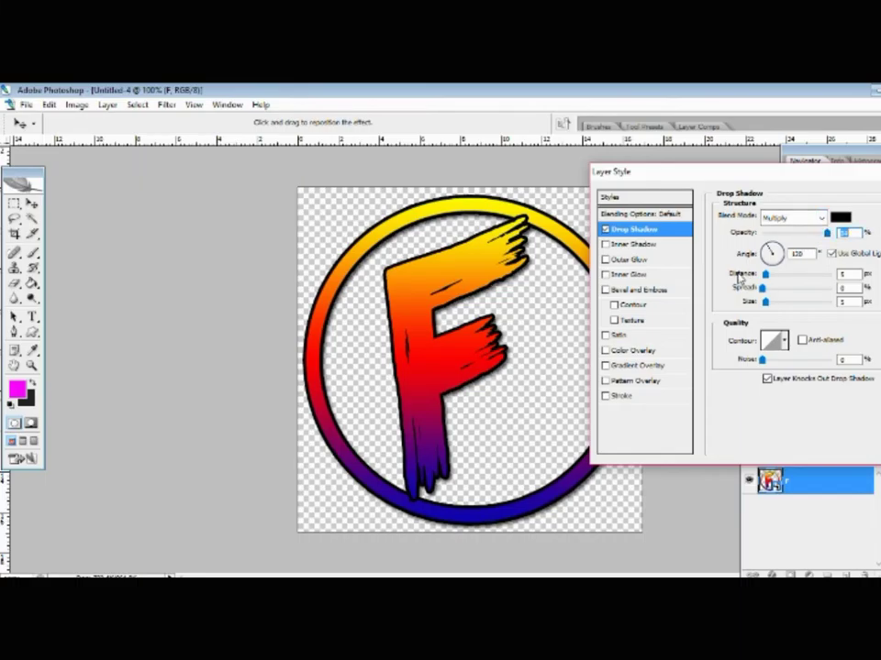
drag(764, 274, 786, 304)
click(775, 301)
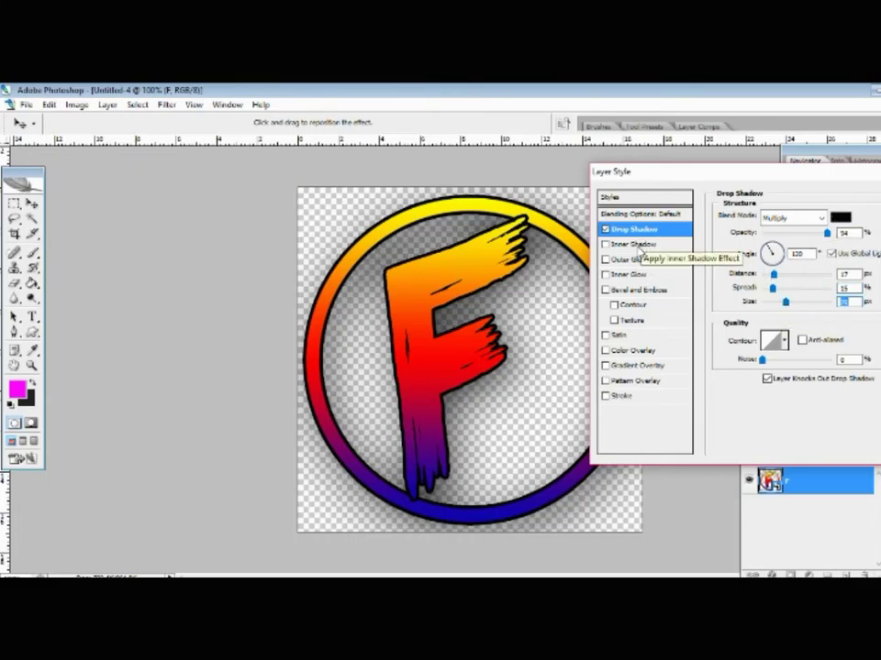
click(638, 245)
click(606, 245)
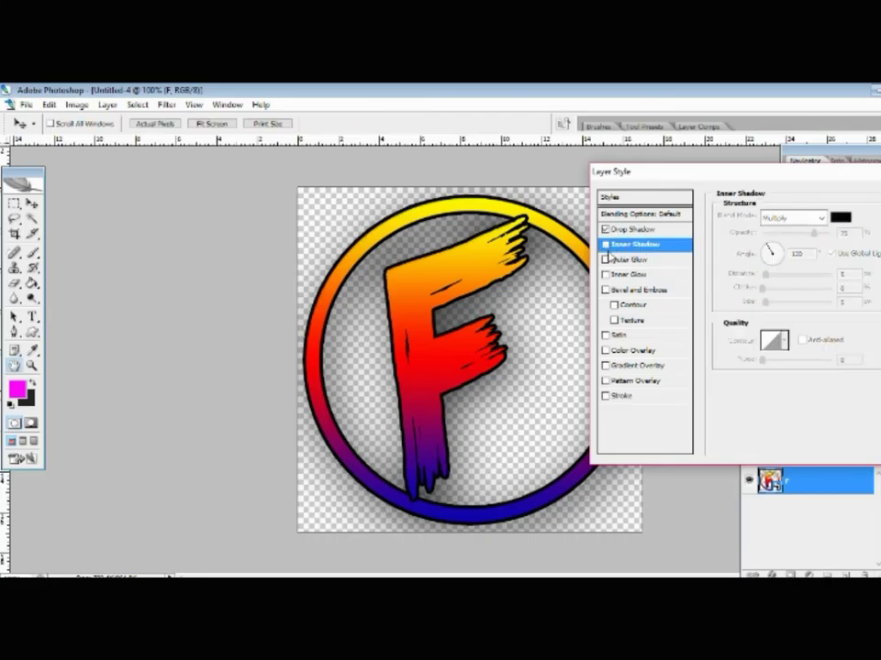
Add a white (#ffffff) outer glow to the logo and enlarge its size.
click(605, 261)
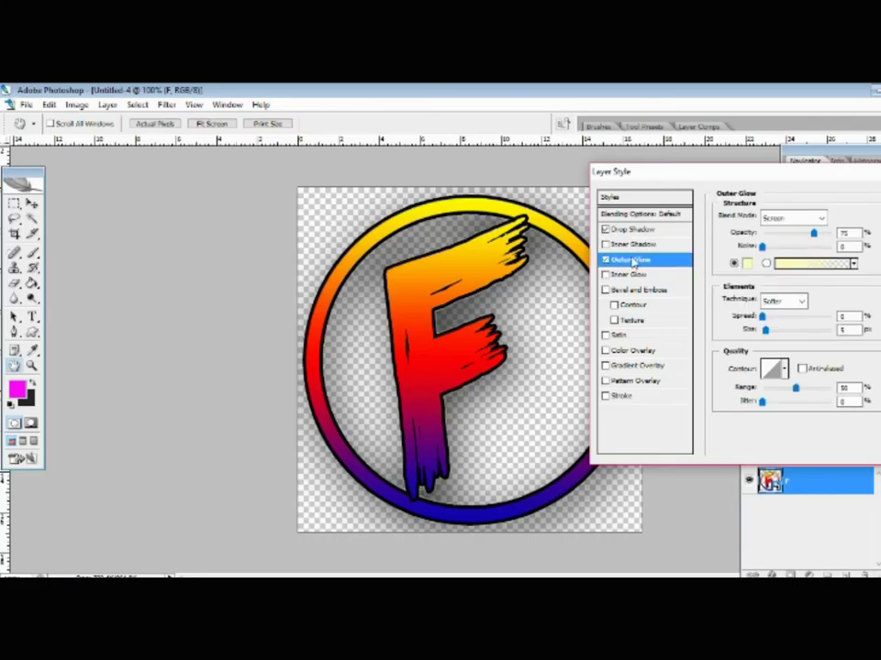
click(747, 263)
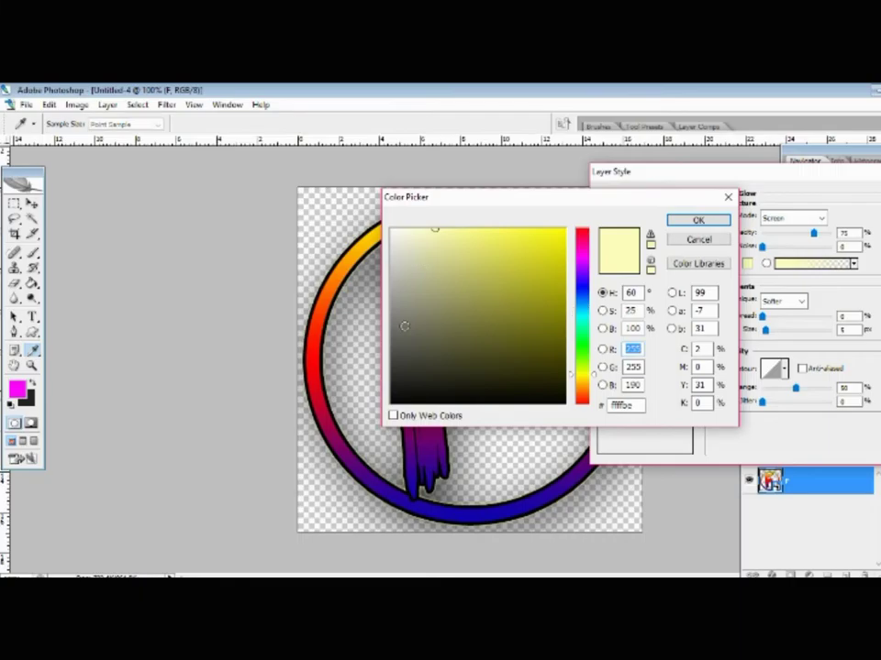
drag(405, 326, 390, 230)
click(687, 221)
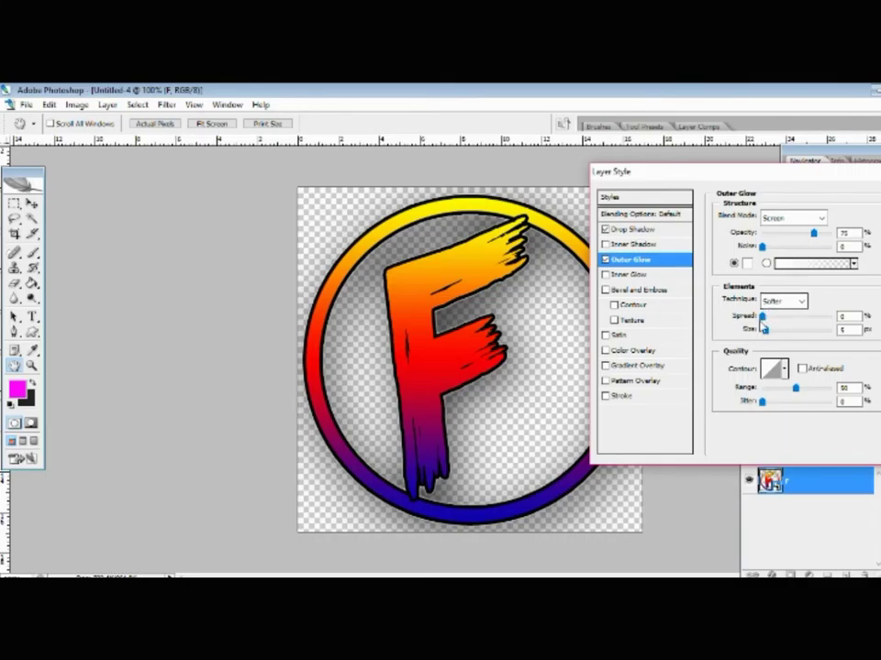
mouse_move(766, 331)
mouse_down()
mouse_move(803, 328)
mouse_move(767, 325)
mouse_up()
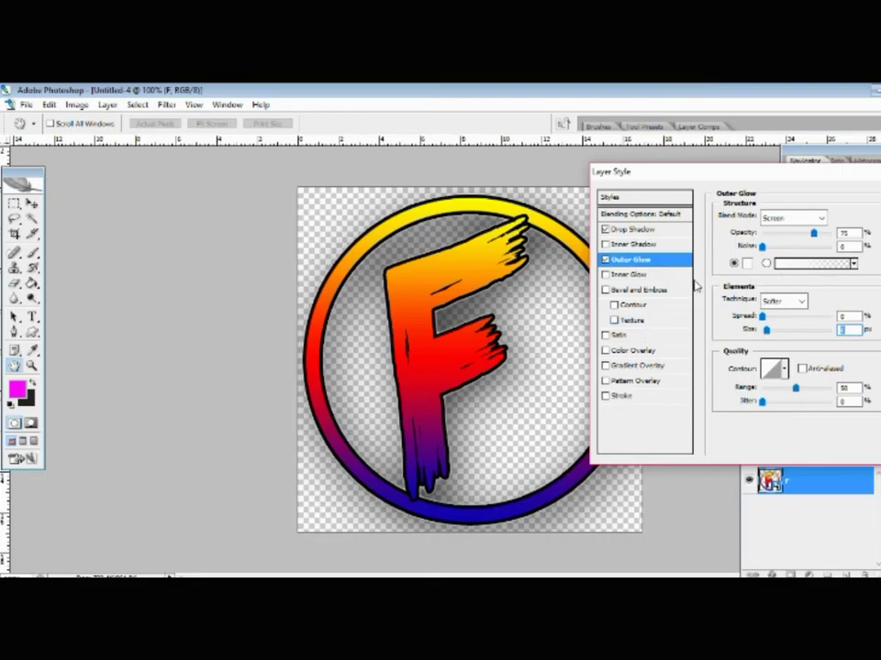
click(636, 289)
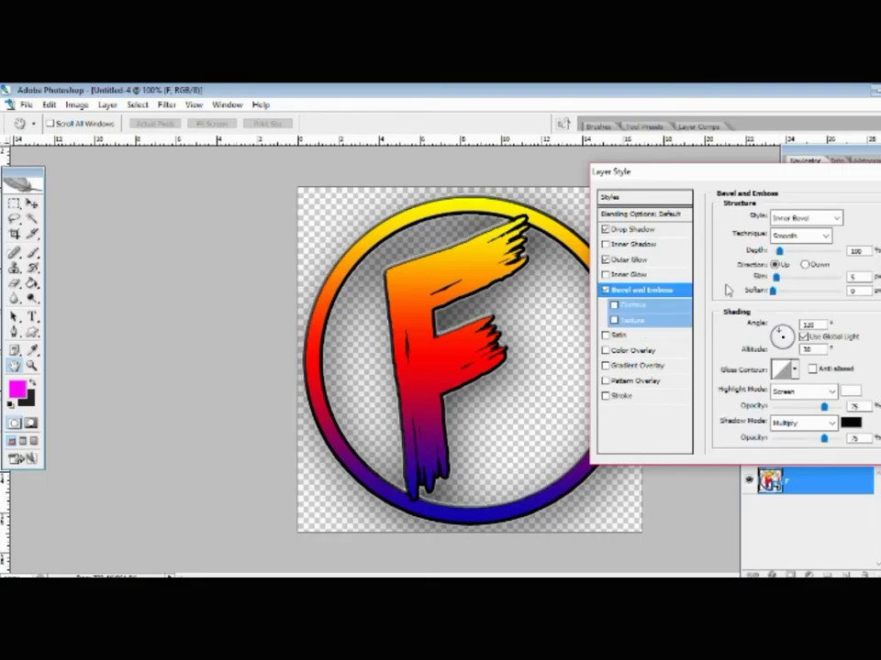
Drop the outer glow and give the bevel more soften, greater depth, 16 px size, direction Up.
click(620, 259)
click(605, 260)
click(631, 289)
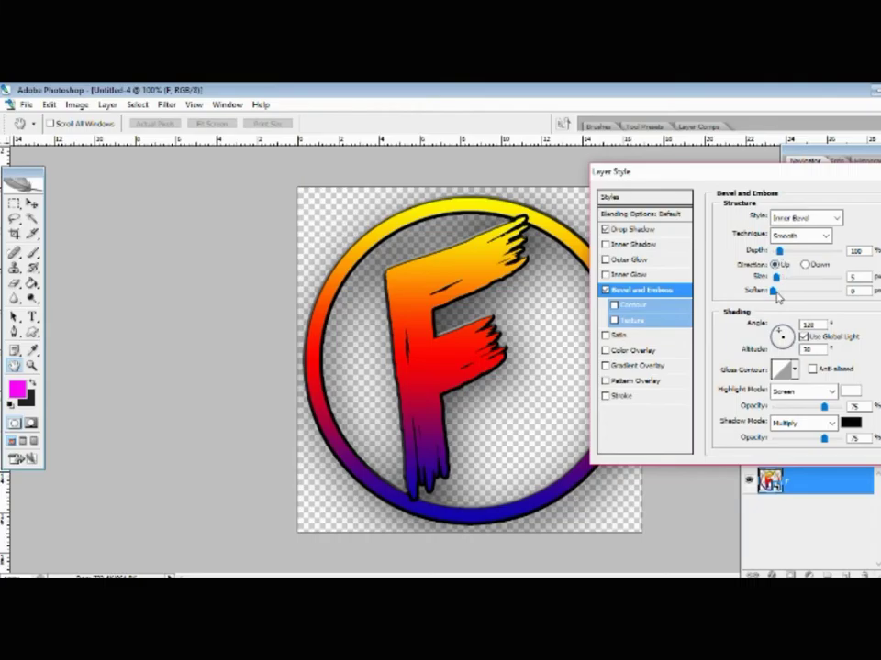
drag(776, 291, 841, 292)
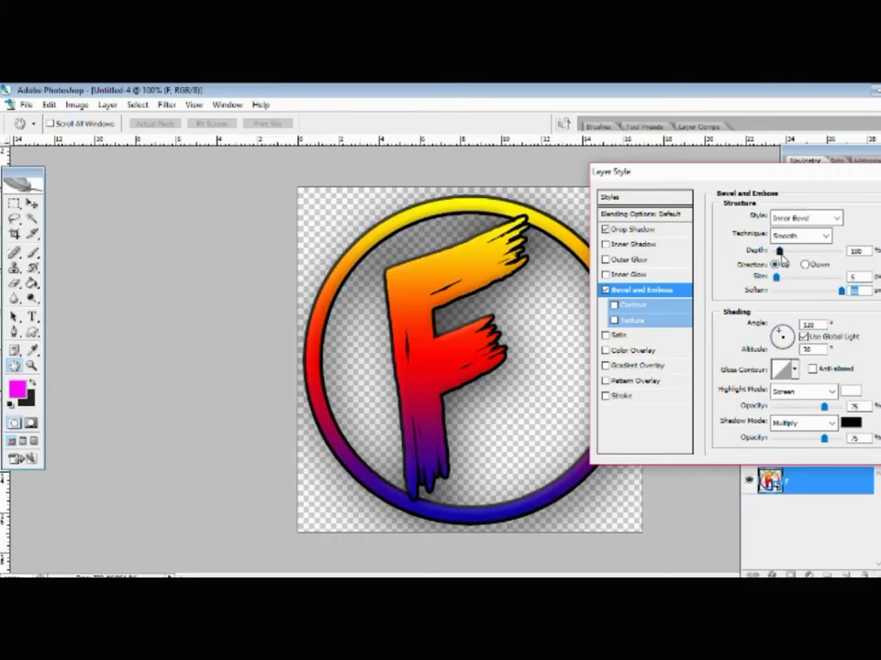
mouse_move(779, 250)
mouse_down()
mouse_move(781, 277)
mouse_move(800, 280)
mouse_move(786, 287)
mouse_move(798, 261)
mouse_move(788, 254)
mouse_up()
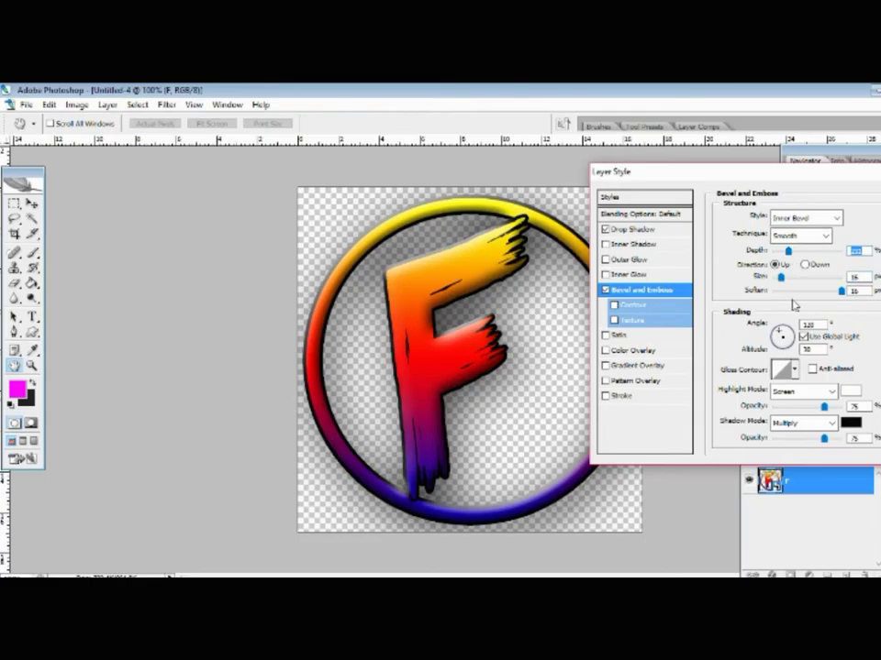
click(805, 265)
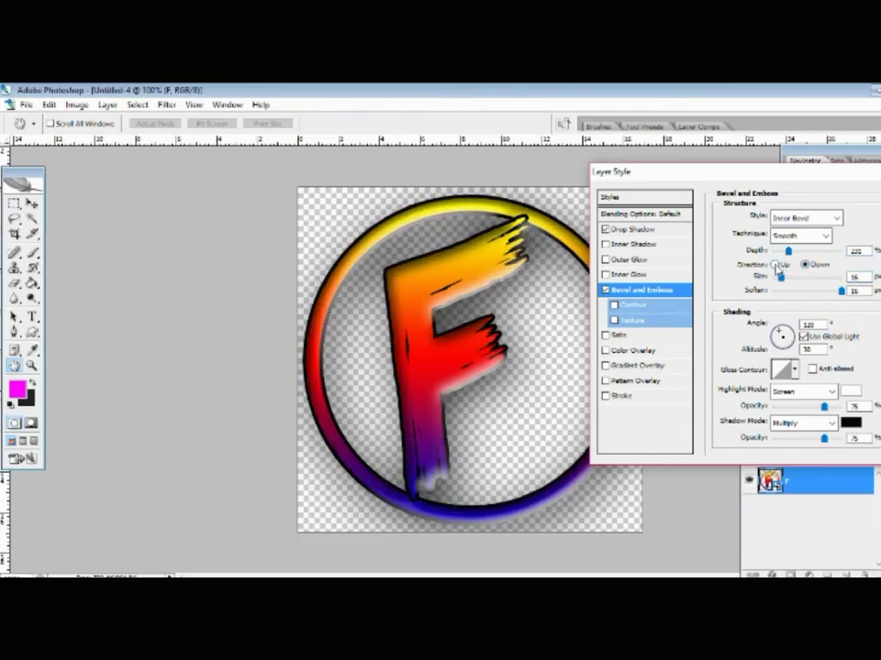
click(775, 265)
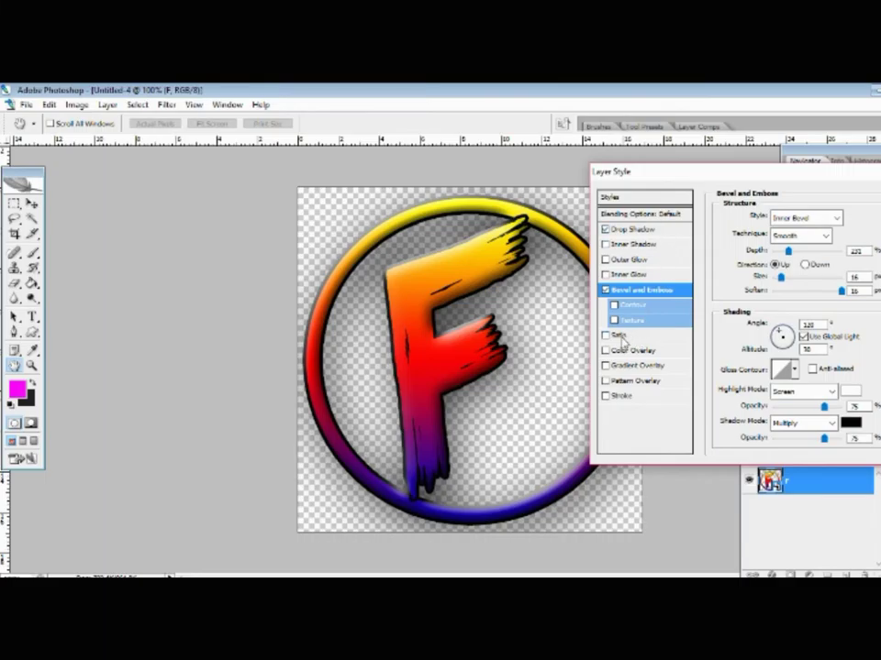
Add a 3 px black outside stroke to the logo and apply the layer styles.
click(606, 396)
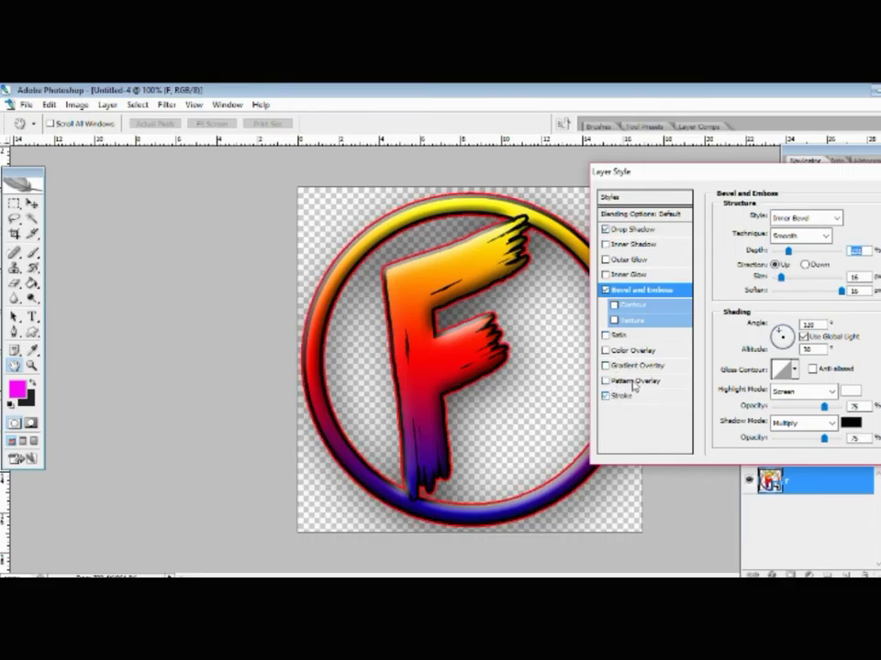
click(621, 396)
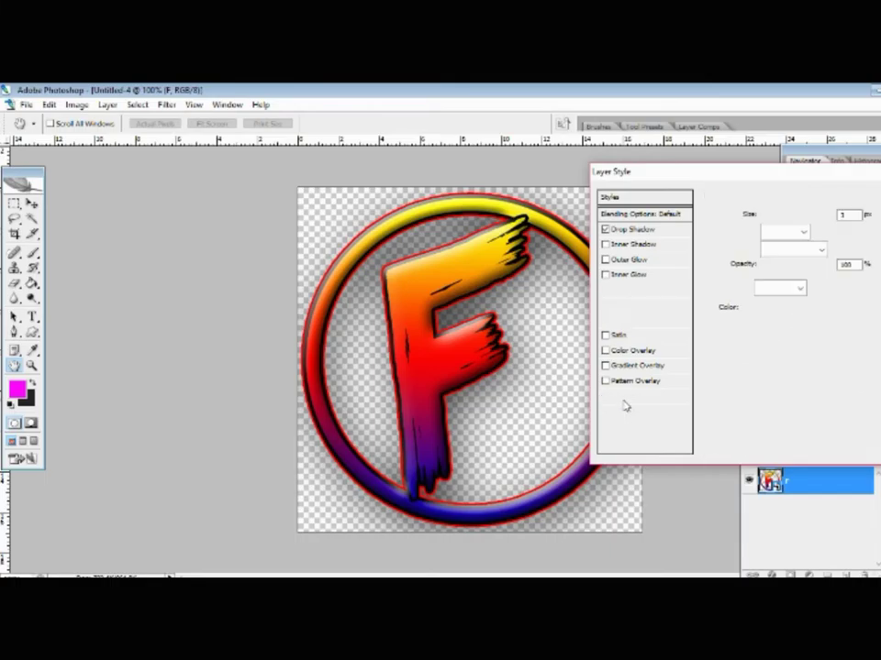
click(749, 309)
text(0)
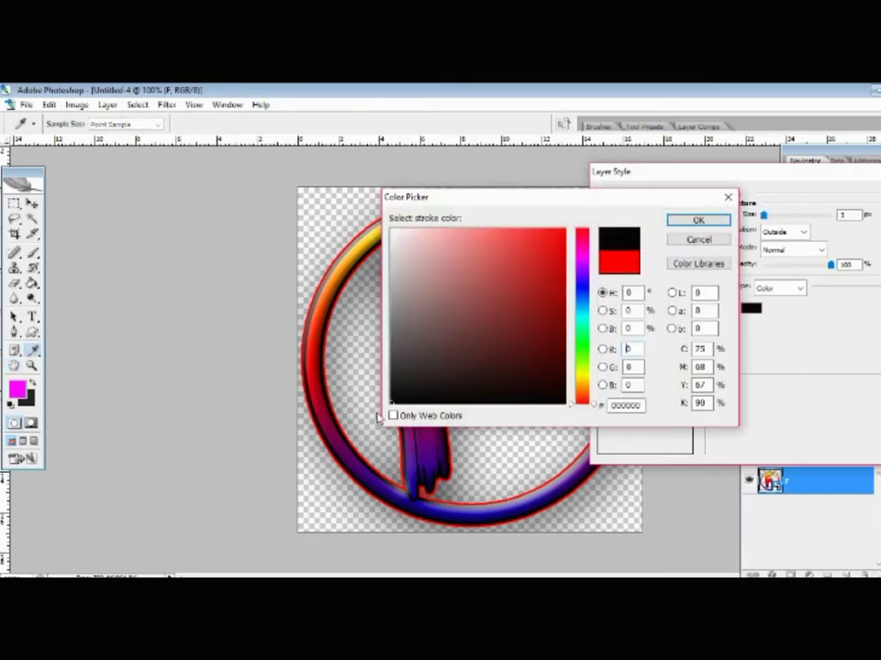
click(697, 221)
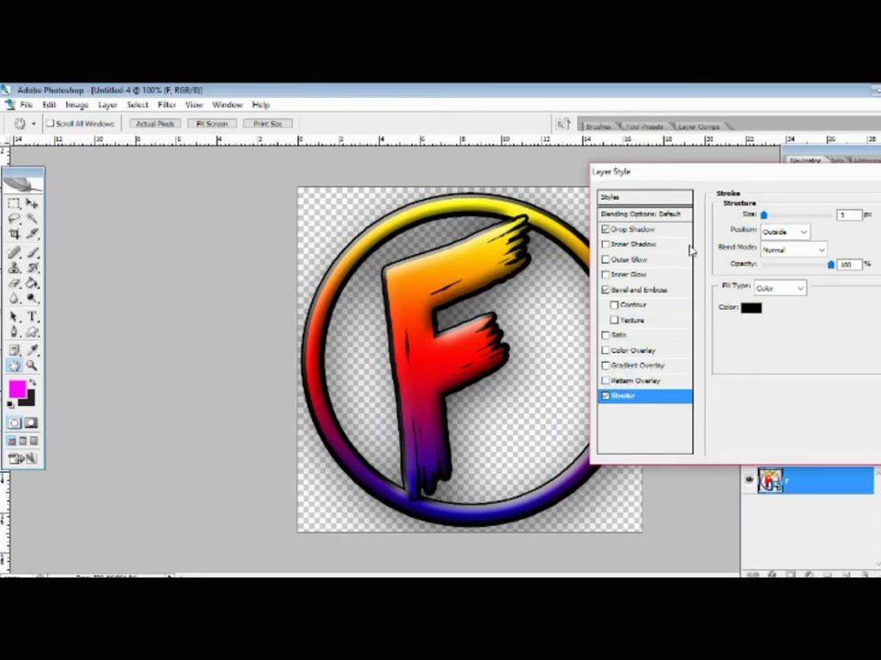
key(Return)
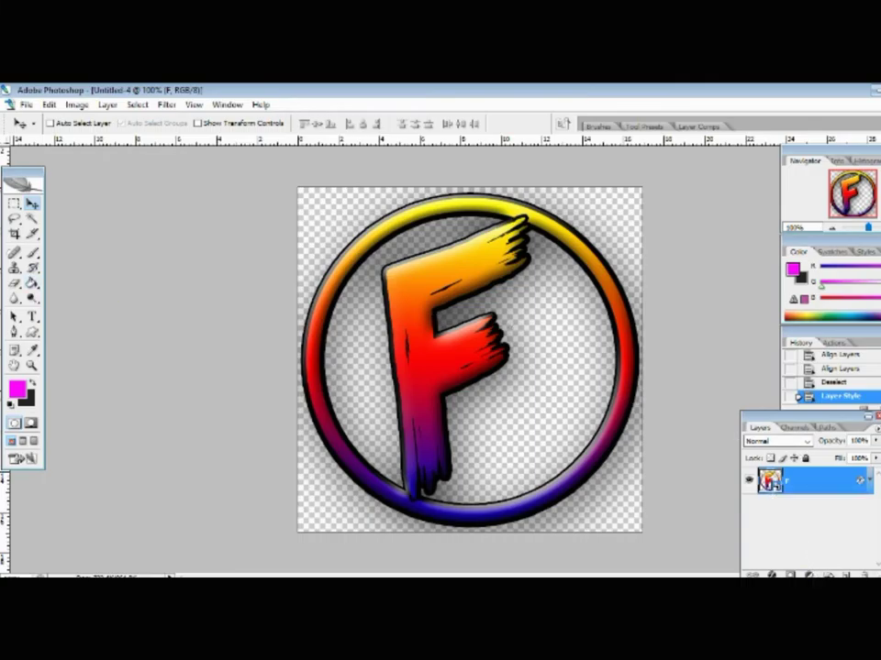
Create an empty Layer 1 and move it beneath the F layer, discarding stray groups.
click(827, 576)
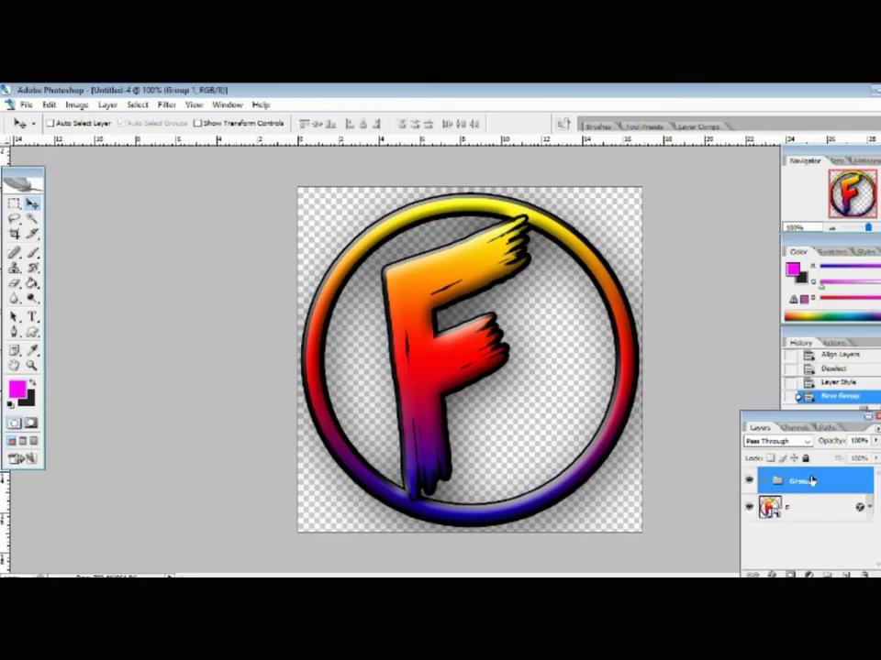
key(Delete)
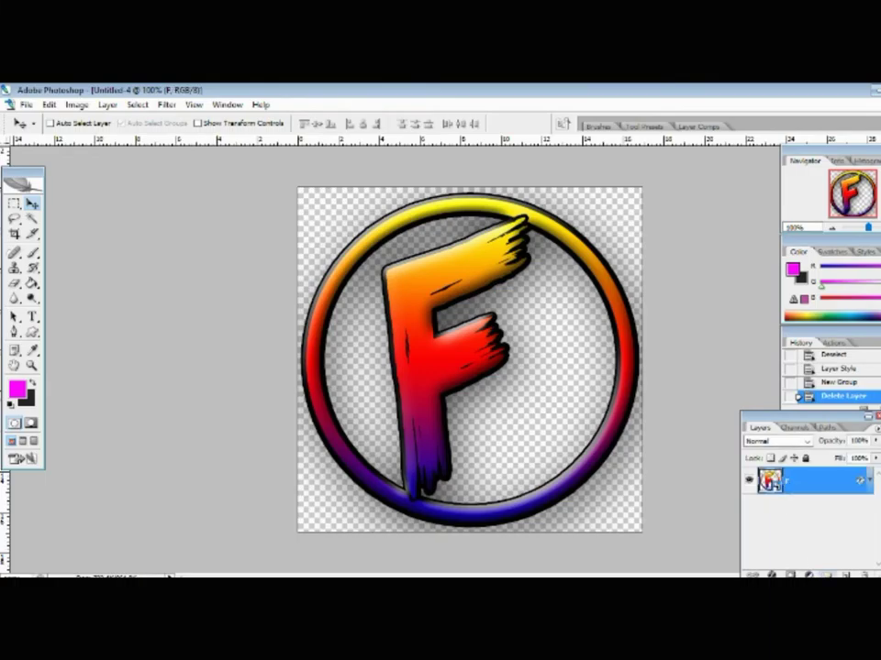
click(826, 576)
key(Delete)
click(848, 574)
drag(807, 481, 800, 525)
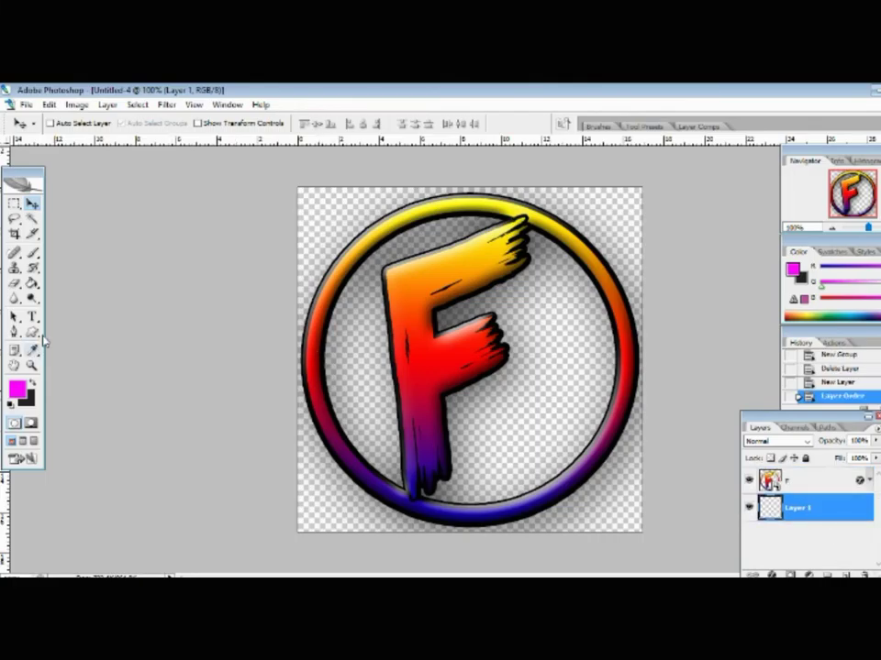
Fill the new background layer with bright green using the Paint Bucket.
click(32, 284)
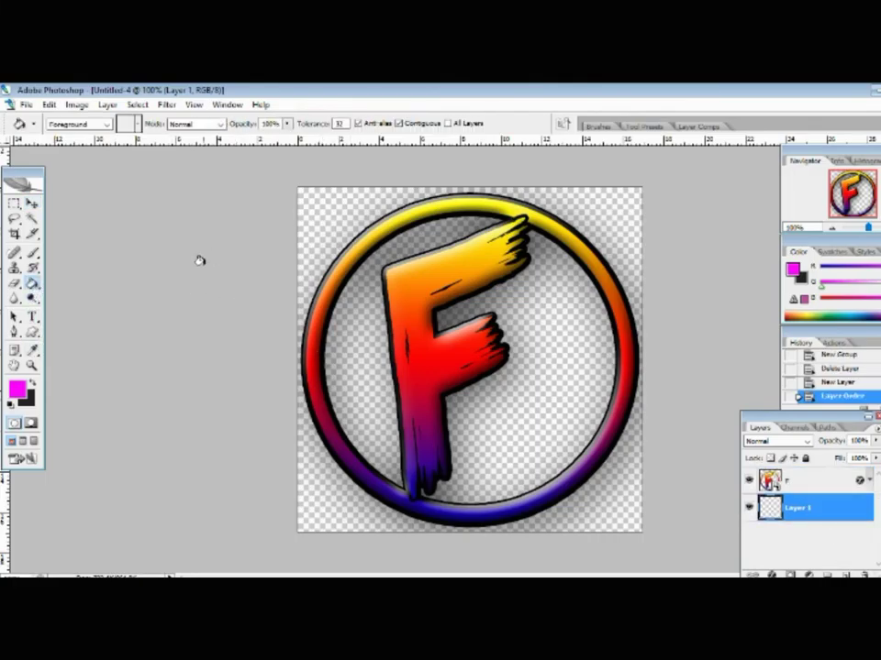
click(19, 387)
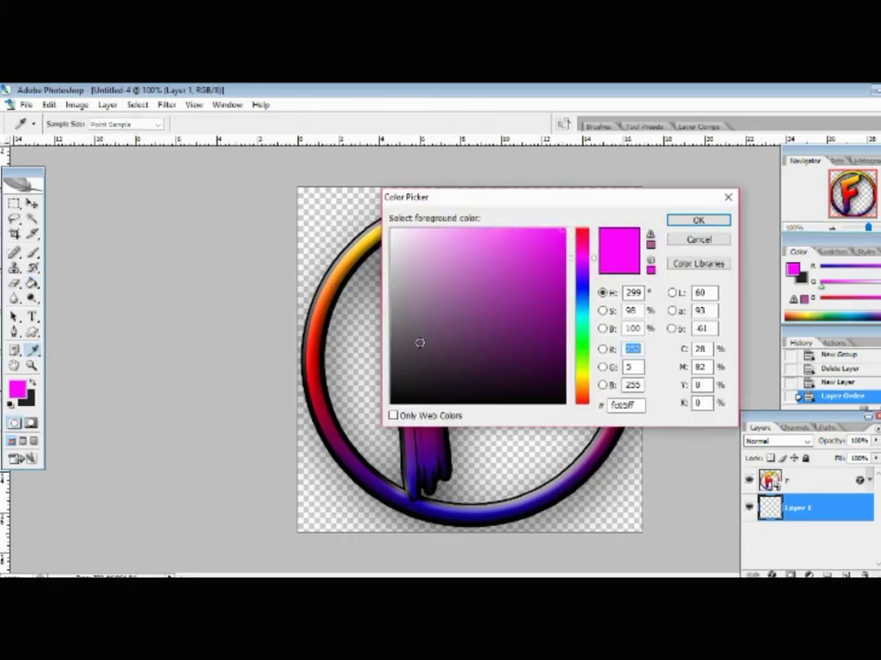
click(581, 336)
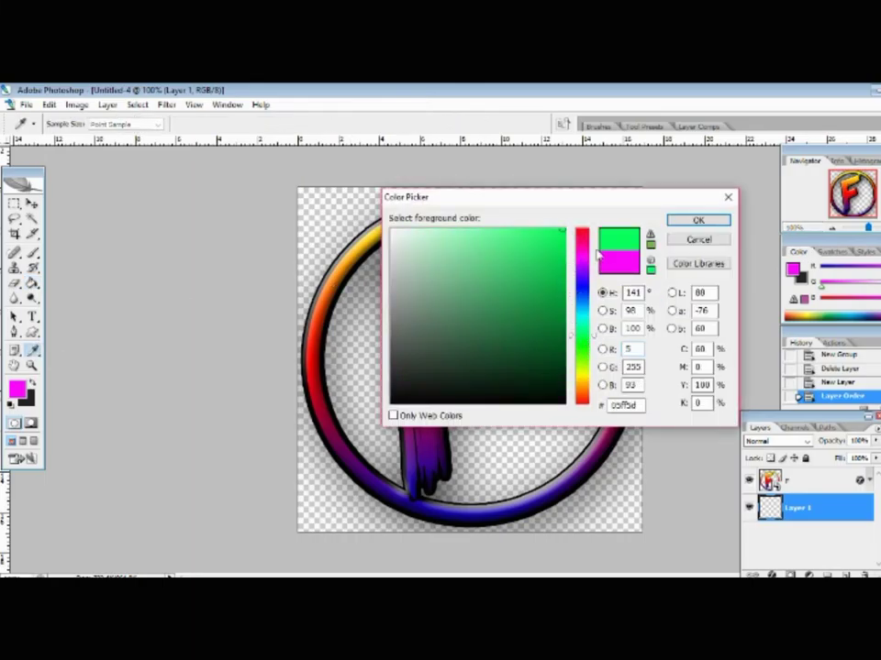
click(686, 222)
click(321, 211)
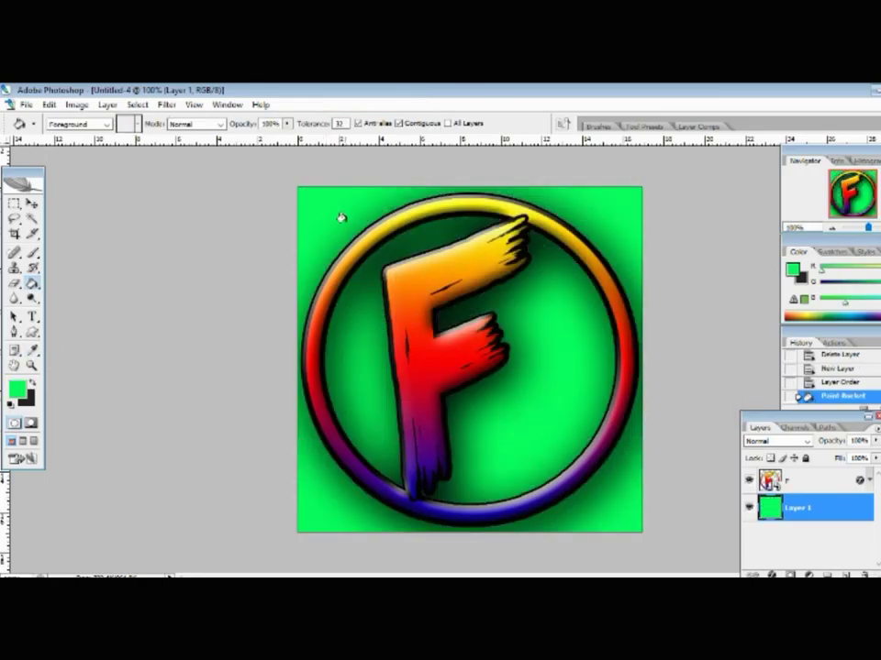
Refill the background layer with dark grey #212121.
click(14, 396)
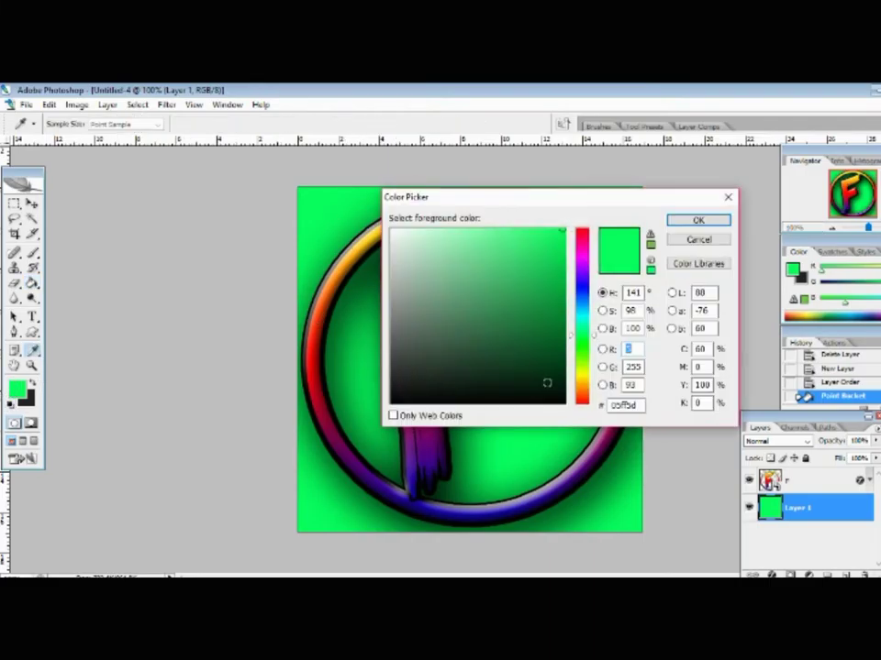
double_click(624, 405)
text(212121)
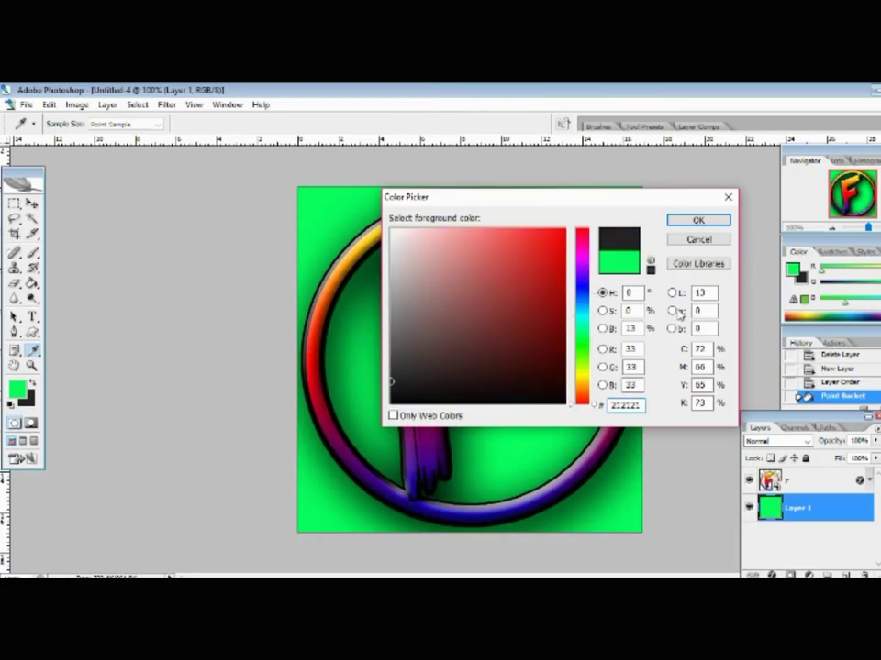
click(706, 222)
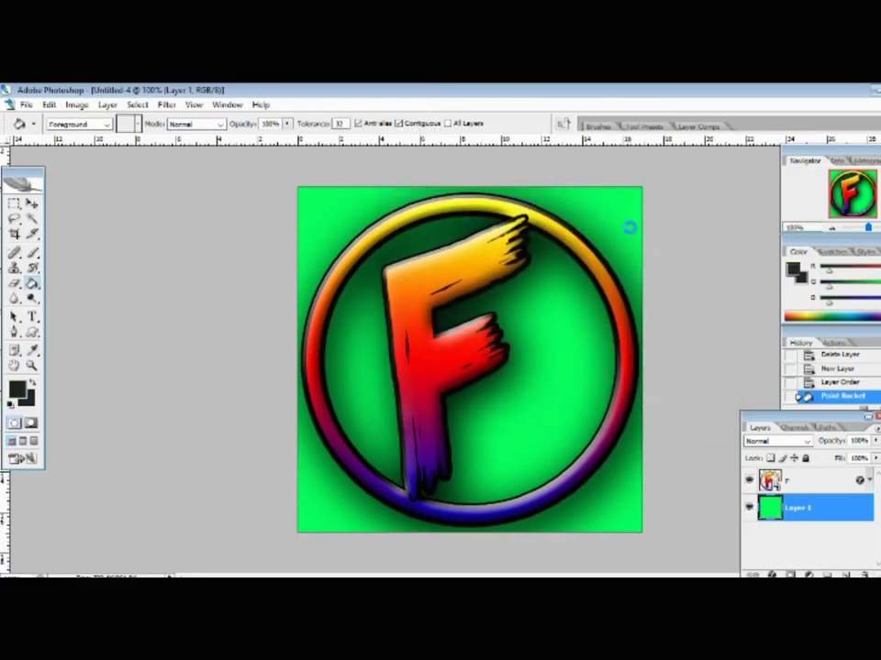
click(627, 226)
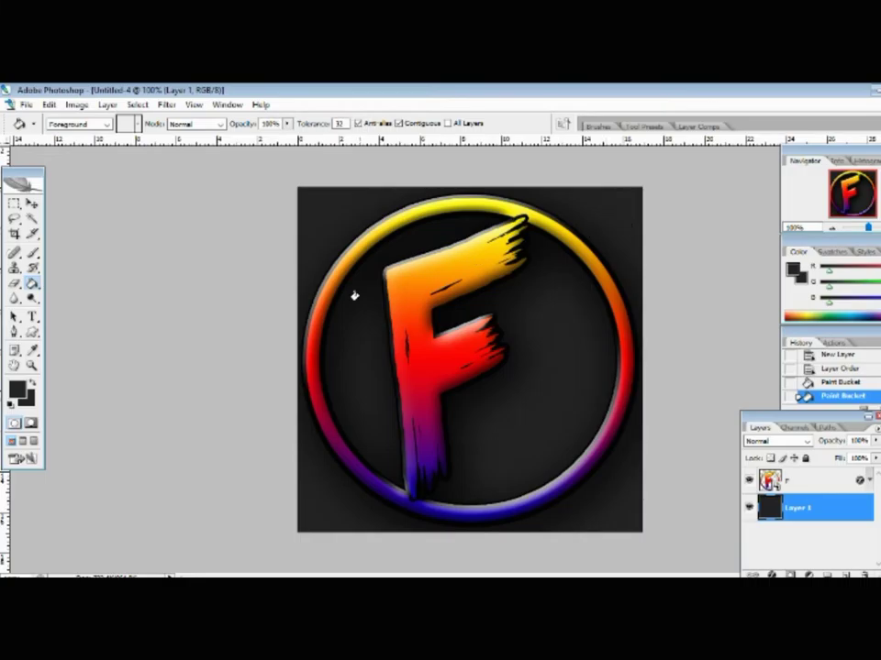
click(32, 203)
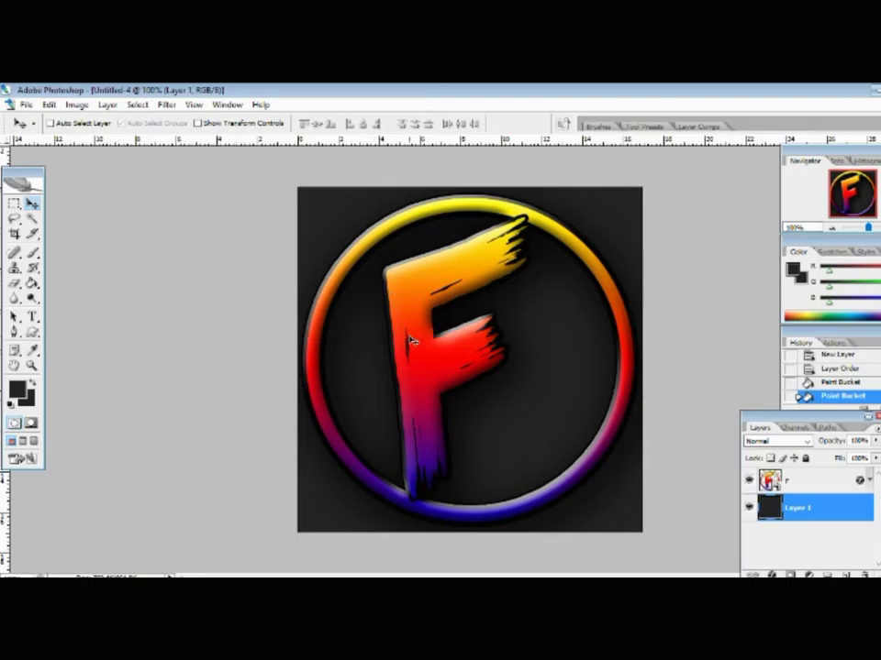
key(ctrl+t)
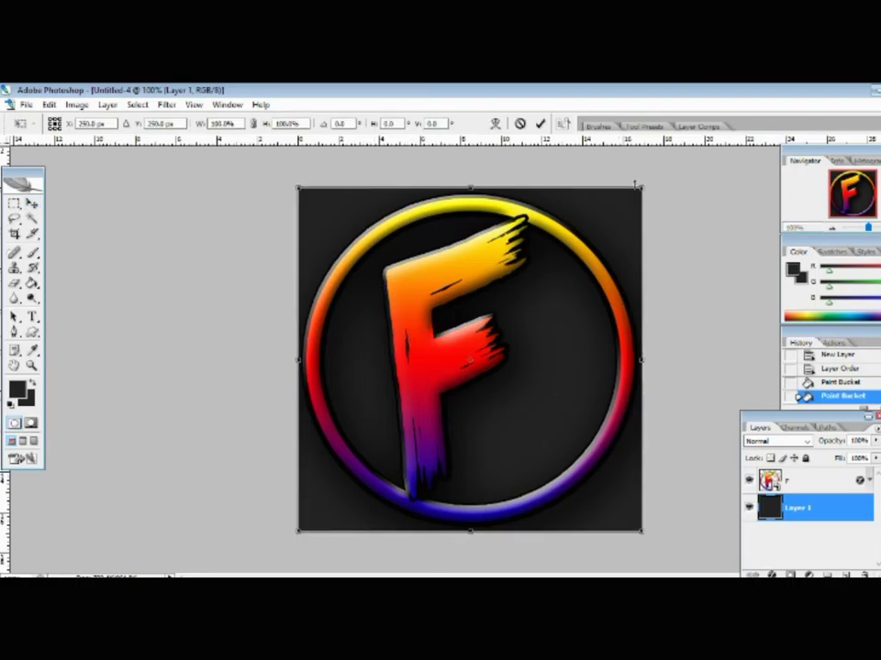
mouse_move(650, 188)
mouse_down()
mouse_move(674, 192)
mouse_move(668, 181)
mouse_move(656, 188)
mouse_up()
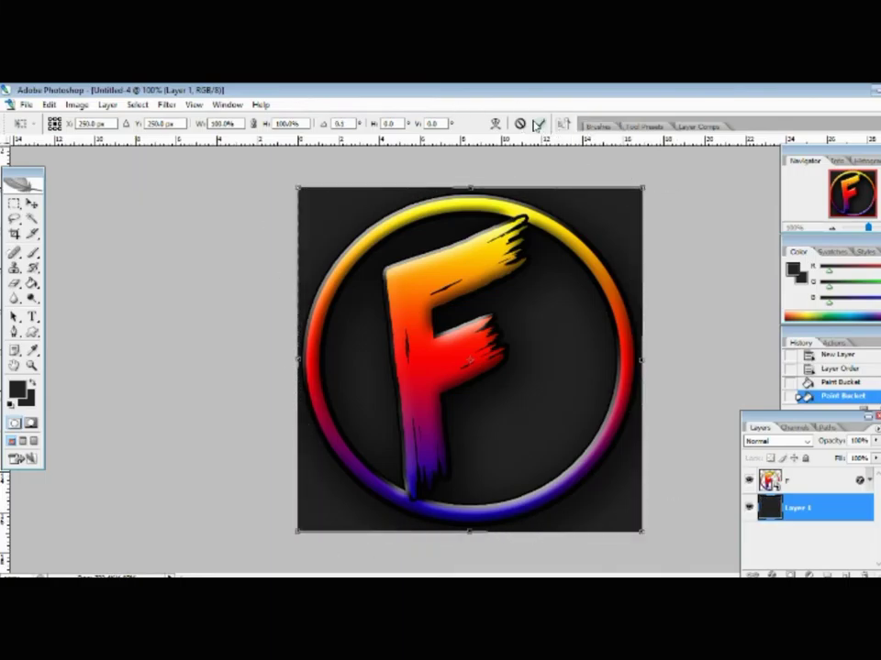
click(541, 123)
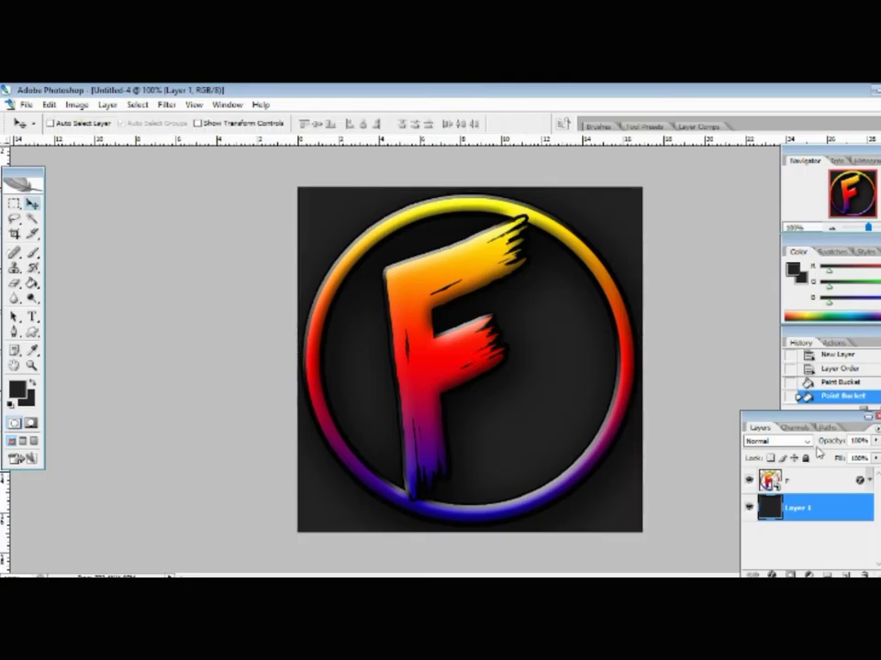
Rotate the F-and-ring logo layer about 21.6° counter-clockwise.
click(806, 483)
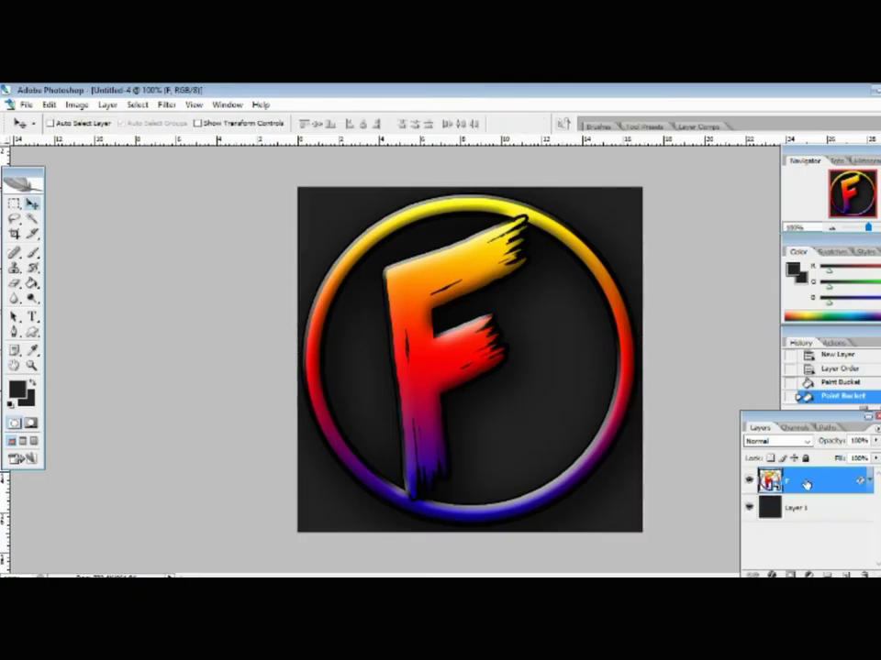
key(ctrl+t)
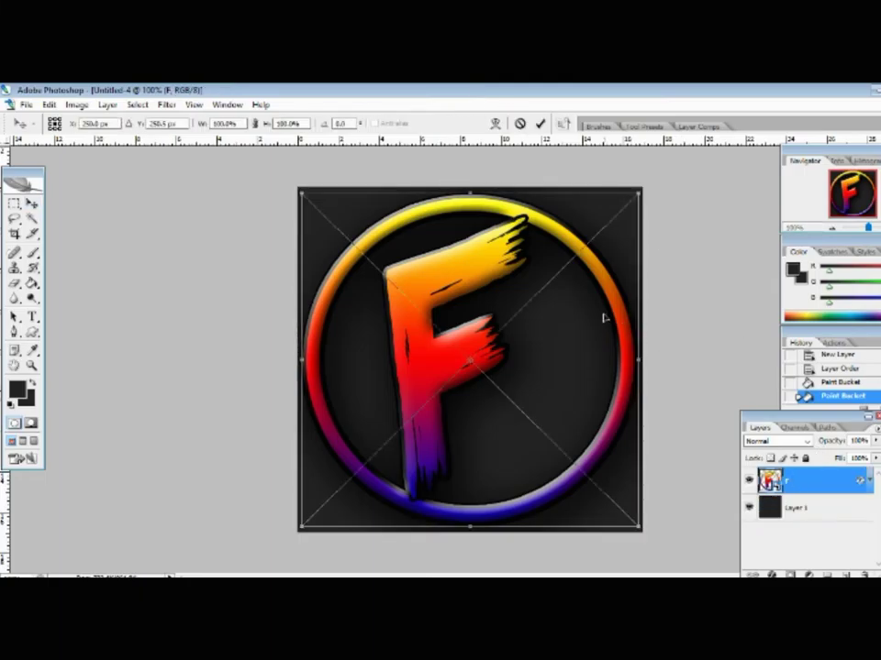
drag(658, 193, 583, 143)
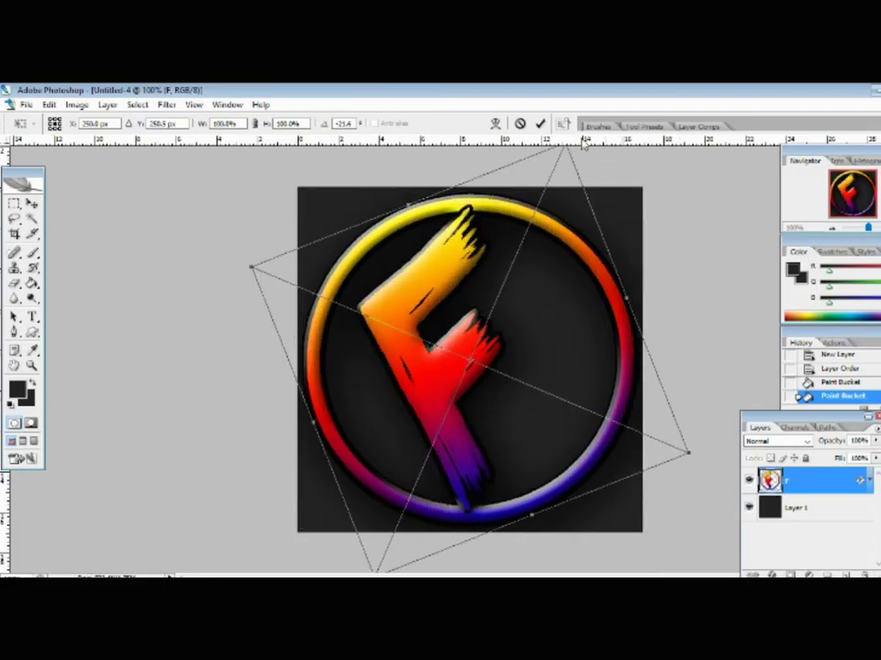
click(540, 124)
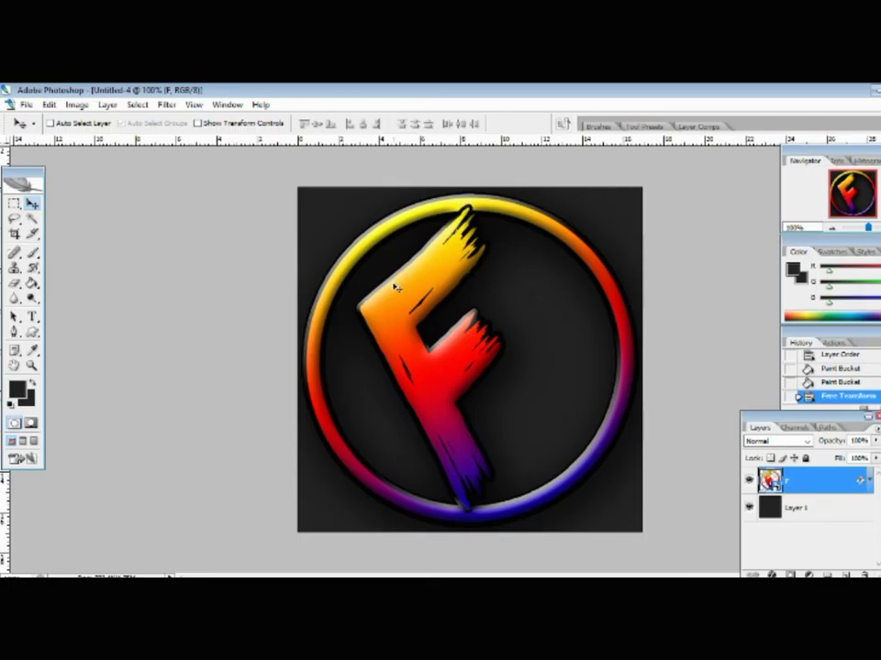
Rasterize the F layer and apply a Lighting Effects spotlight widened over the whole logo.
click(32, 284)
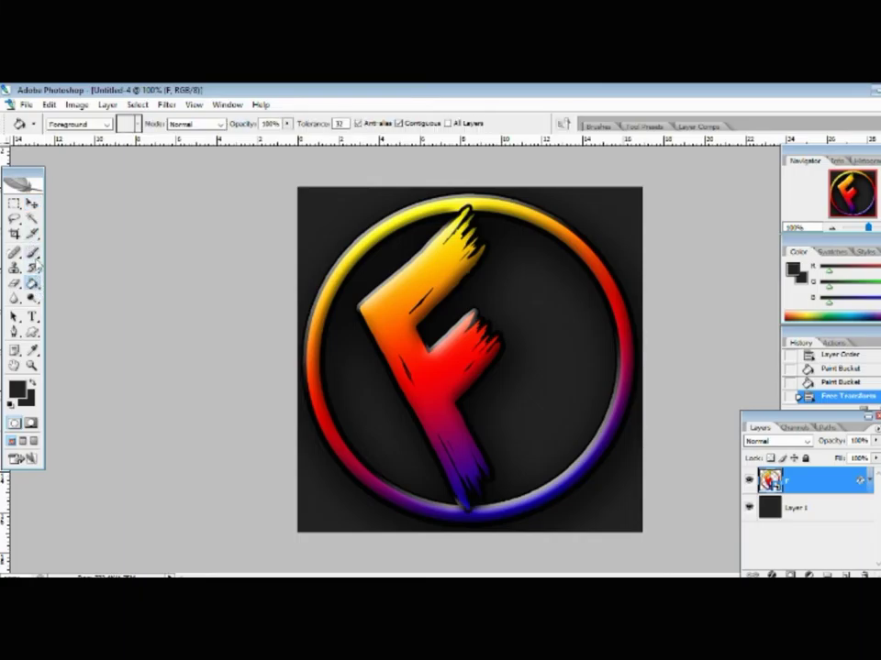
click(32, 219)
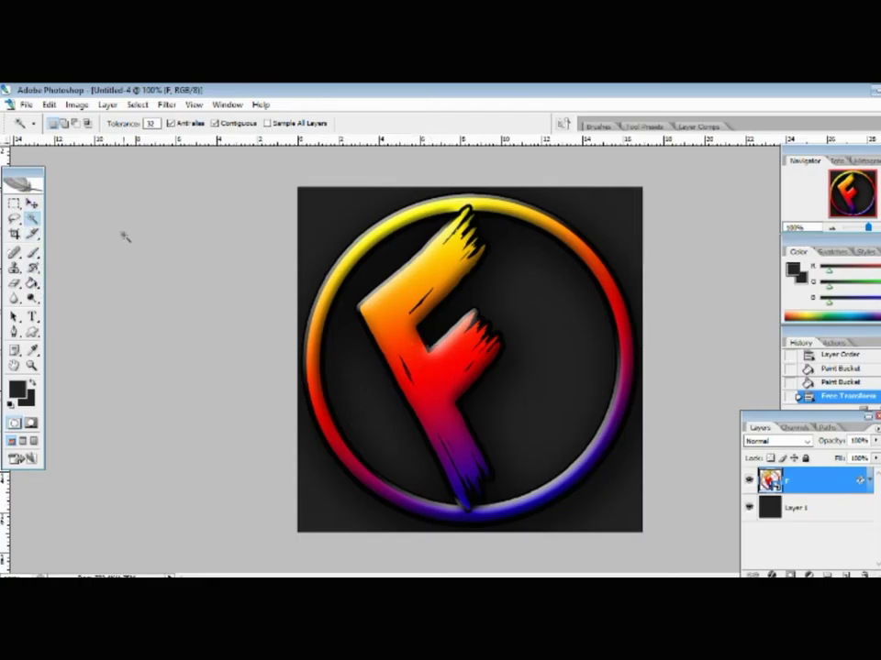
click(193, 104)
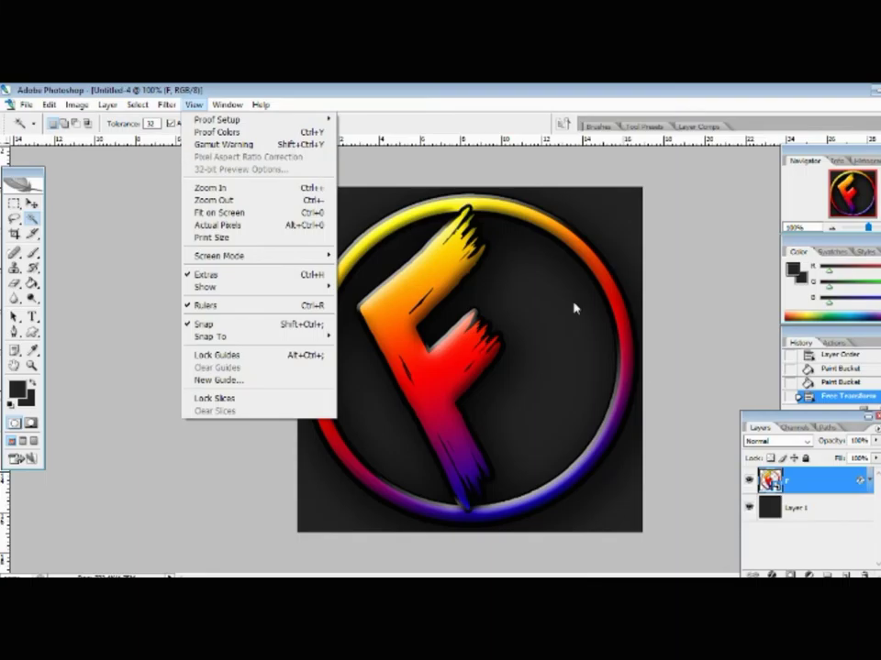
mouse_move(166, 105)
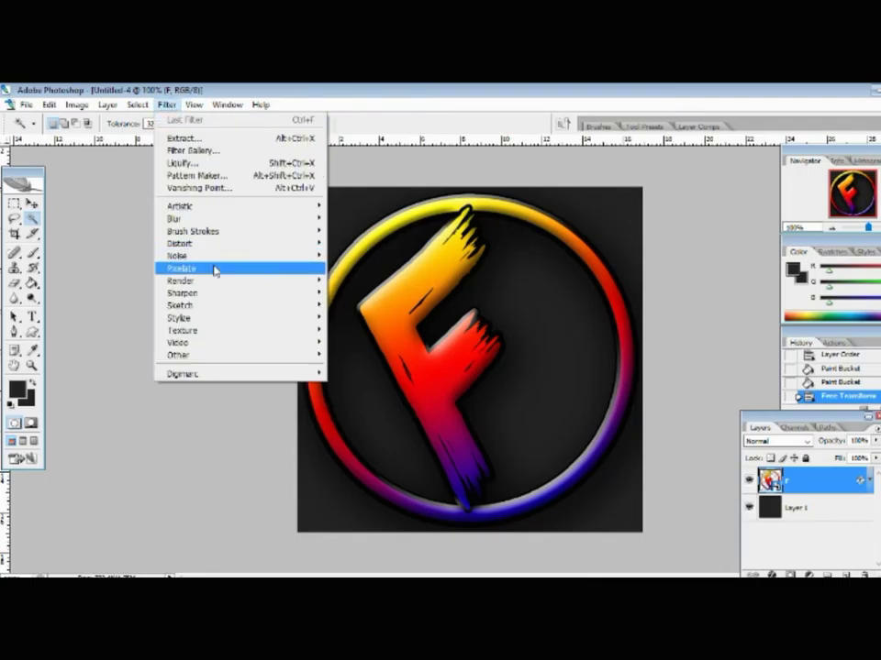
mouse_move(216, 279)
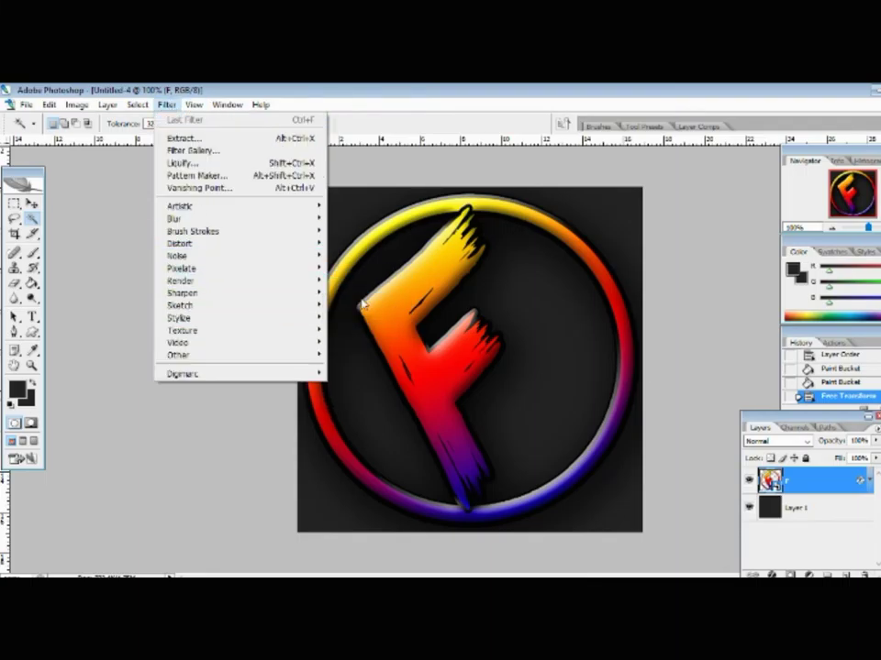
mouse_move(314, 286)
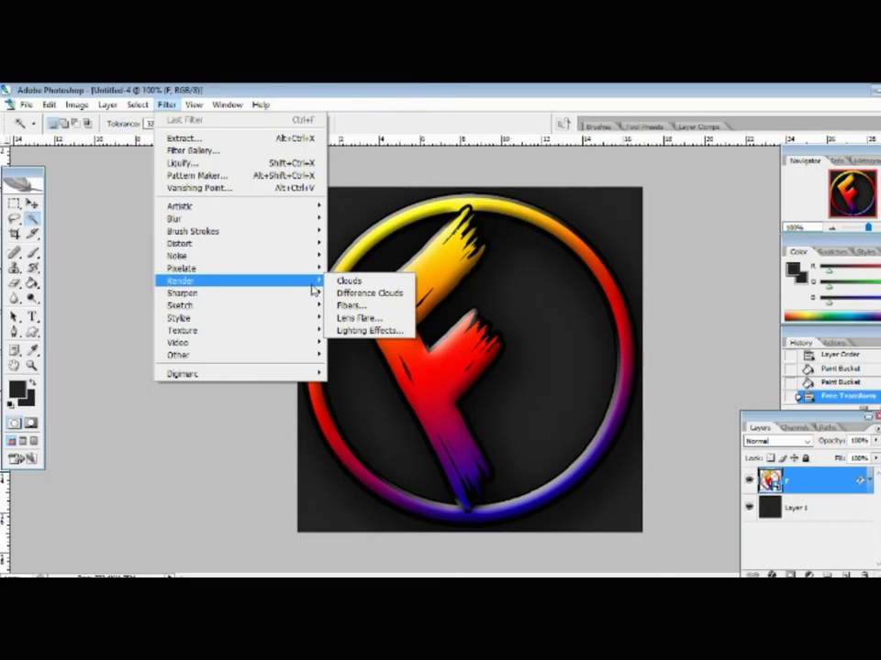
click(360, 332)
click(456, 291)
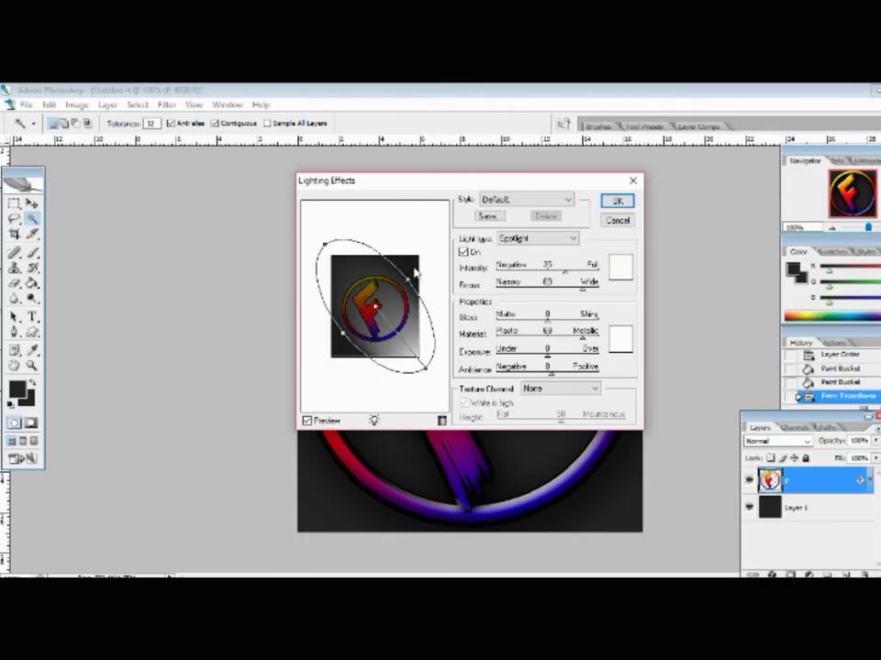
drag(406, 284, 422, 261)
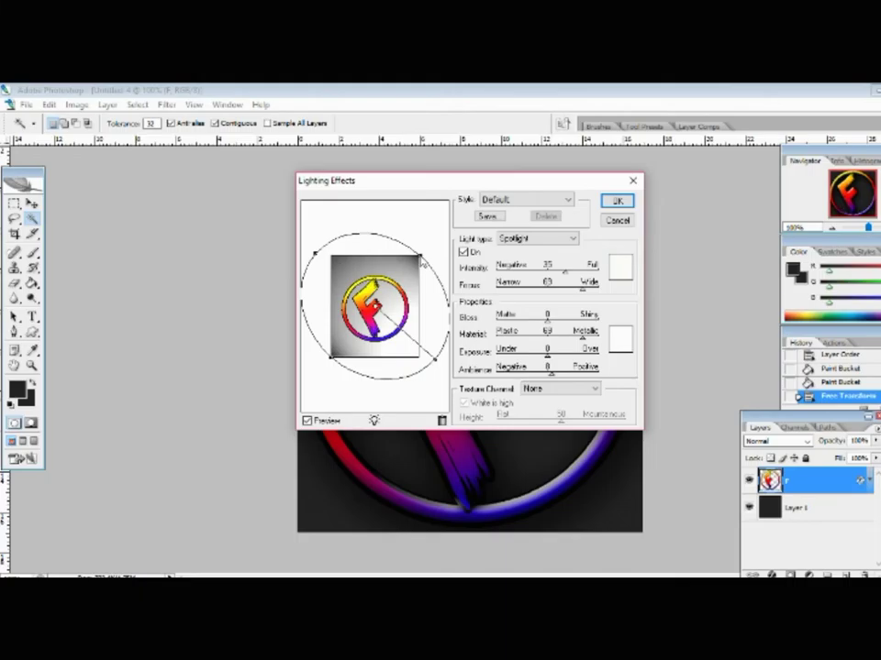
click(616, 200)
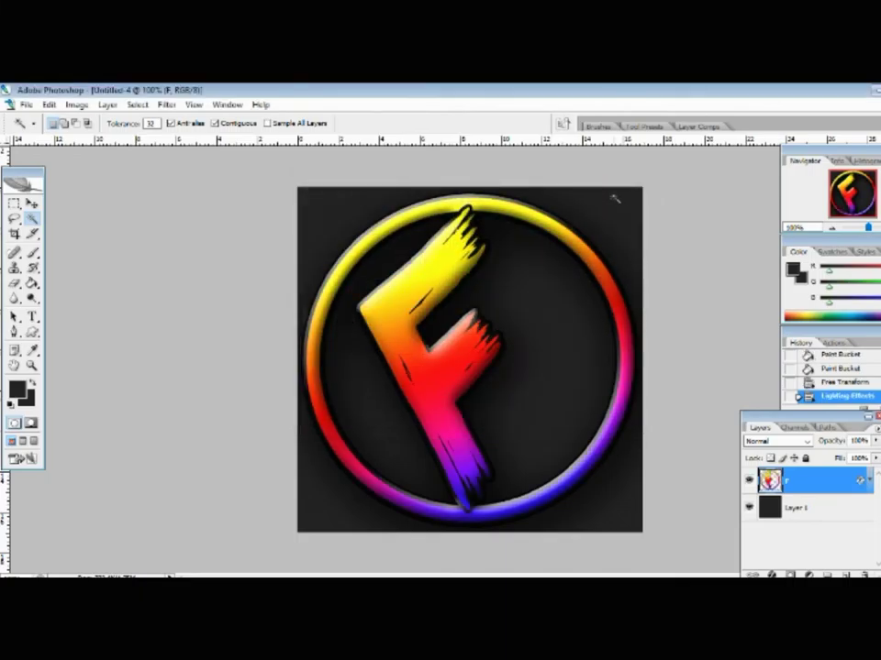
Apply a widened, round Lighting Effects spotlight to the dark grey background layer.
click(782, 515)
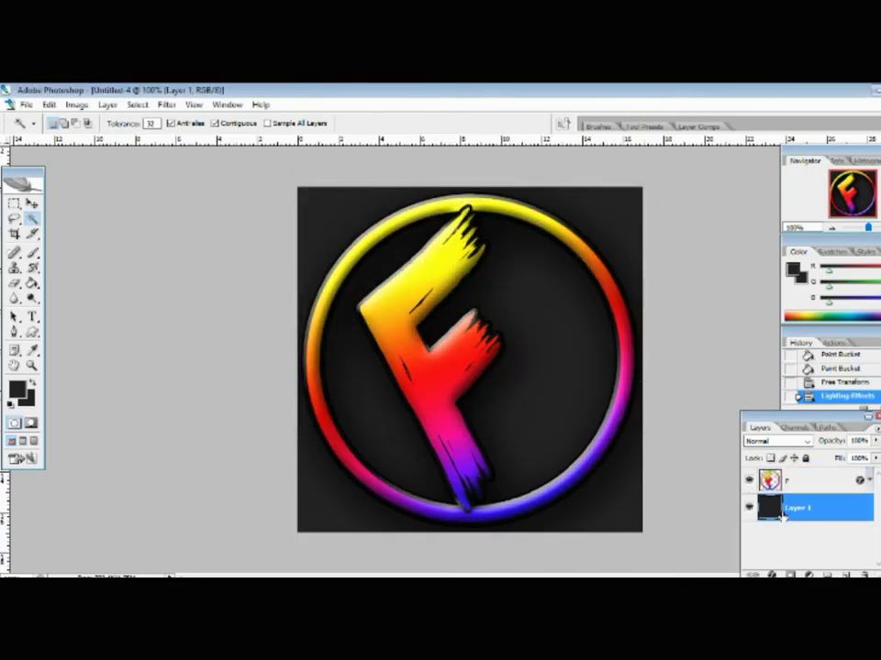
click(166, 104)
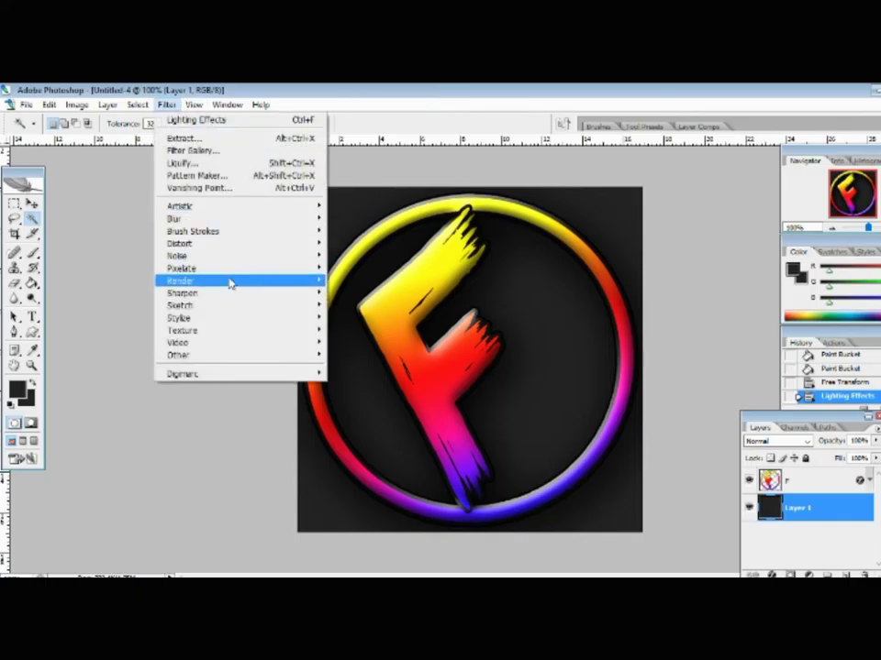
mouse_move(232, 278)
click(365, 330)
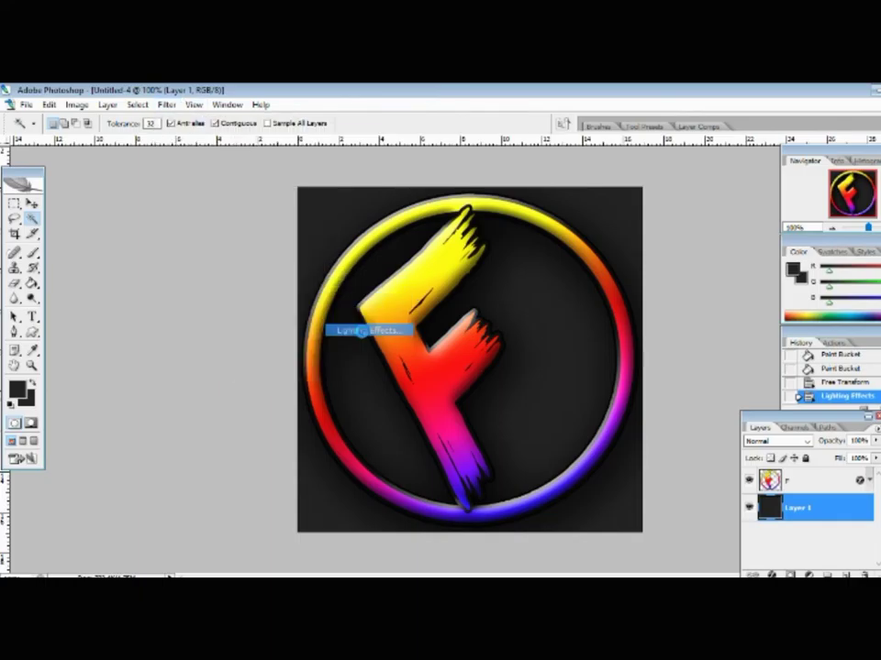
drag(423, 262, 426, 249)
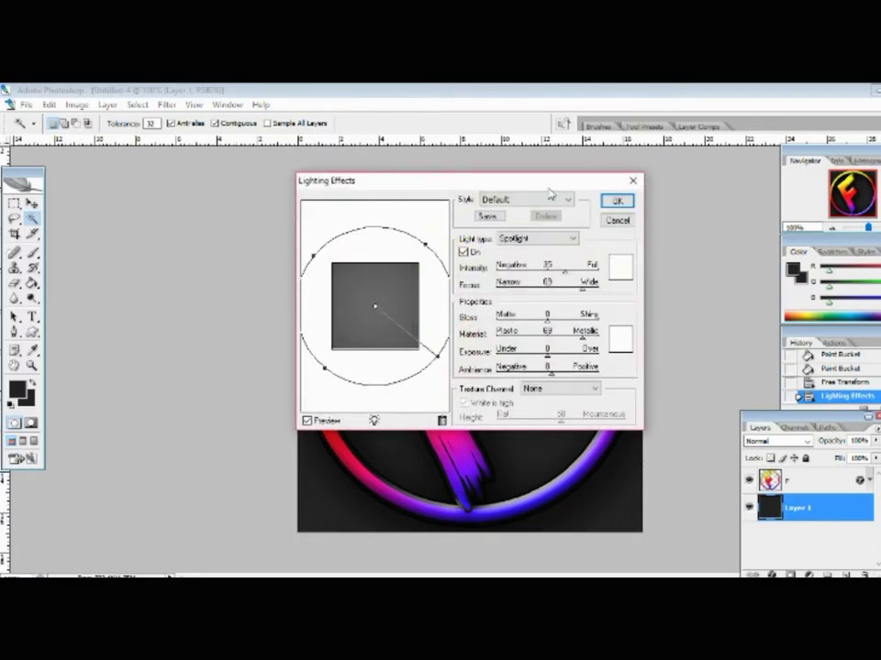
click(617, 201)
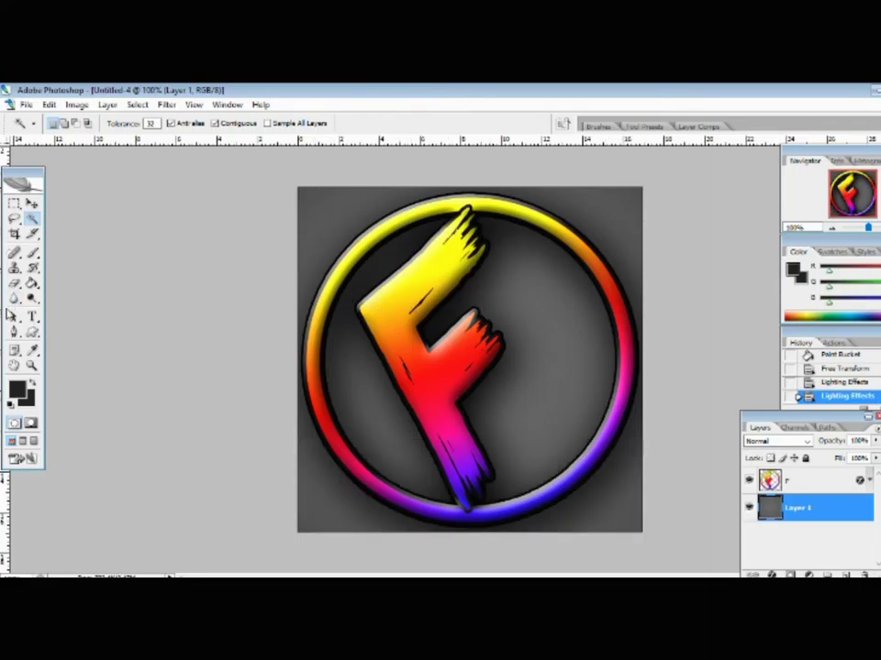
Fill the grey background behind the ring with bright cyan 00fffc using the Paint Bucket.
click(32, 299)
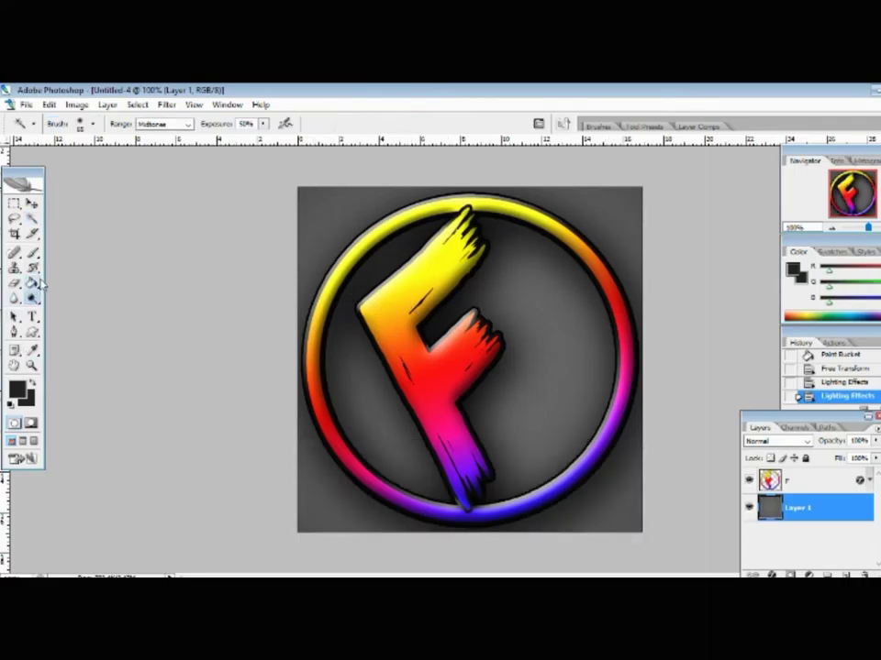
click(32, 283)
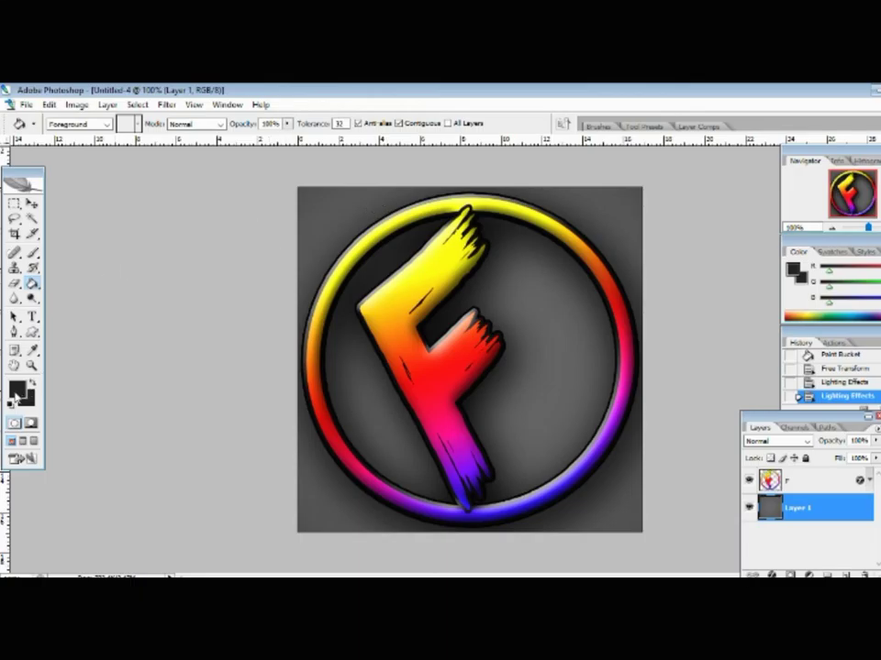
click(14, 395)
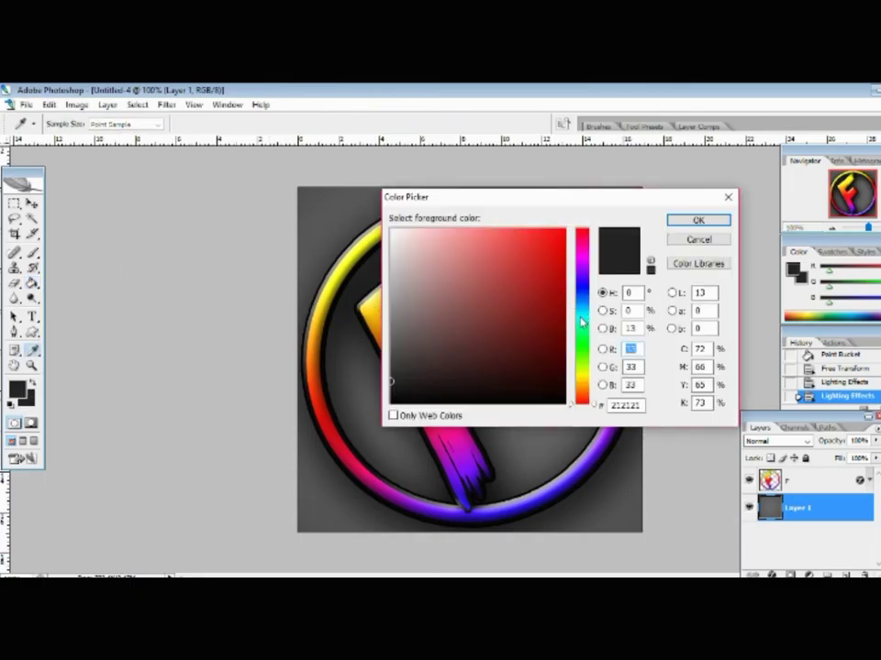
click(581, 321)
drag(550, 241, 594, 203)
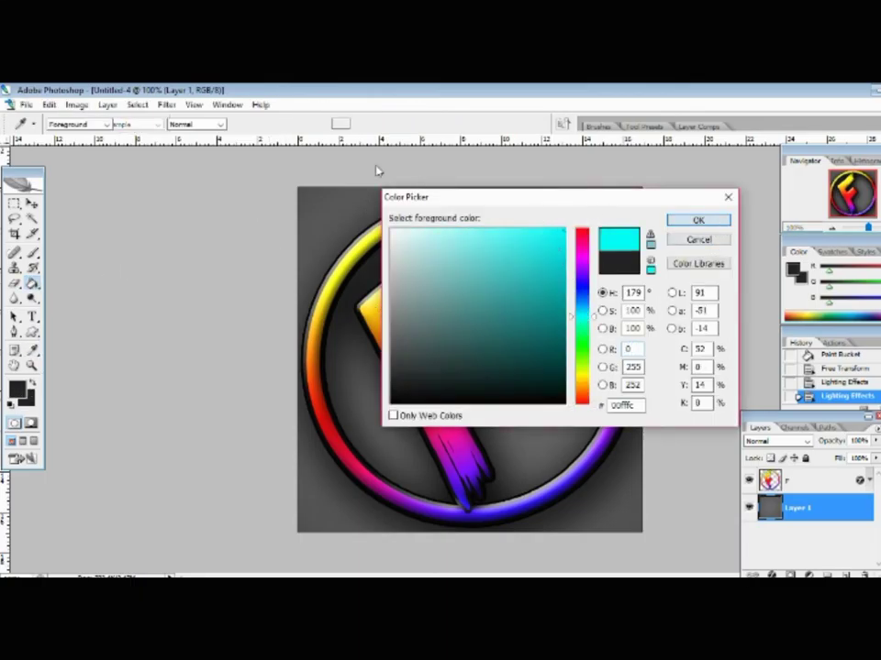
click(698, 220)
click(356, 201)
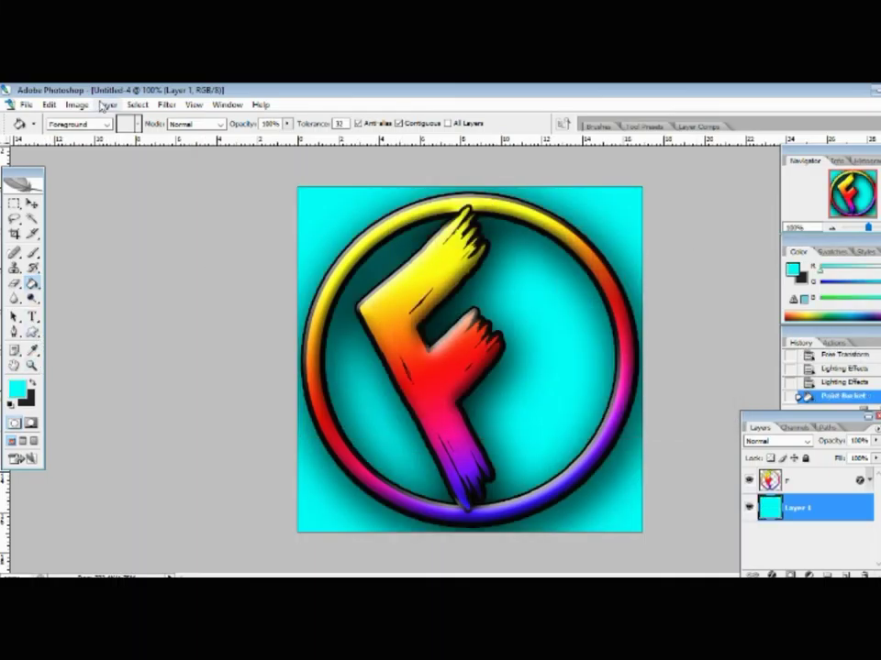
click(166, 105)
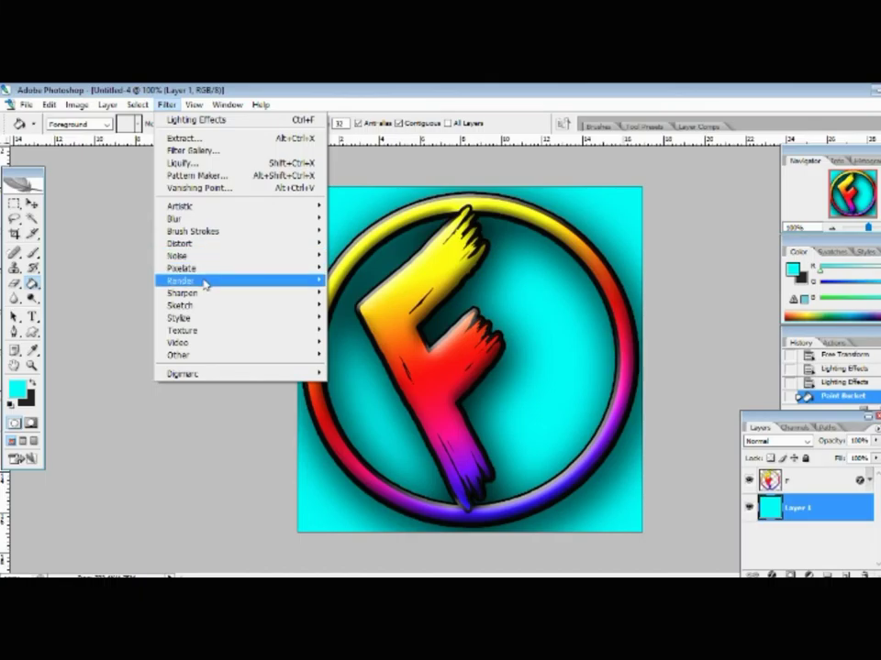
Apply a narrow, tilted Lighting Effects spotlight, leaving dark teal with a bright lower-left corner.
mouse_move(205, 285)
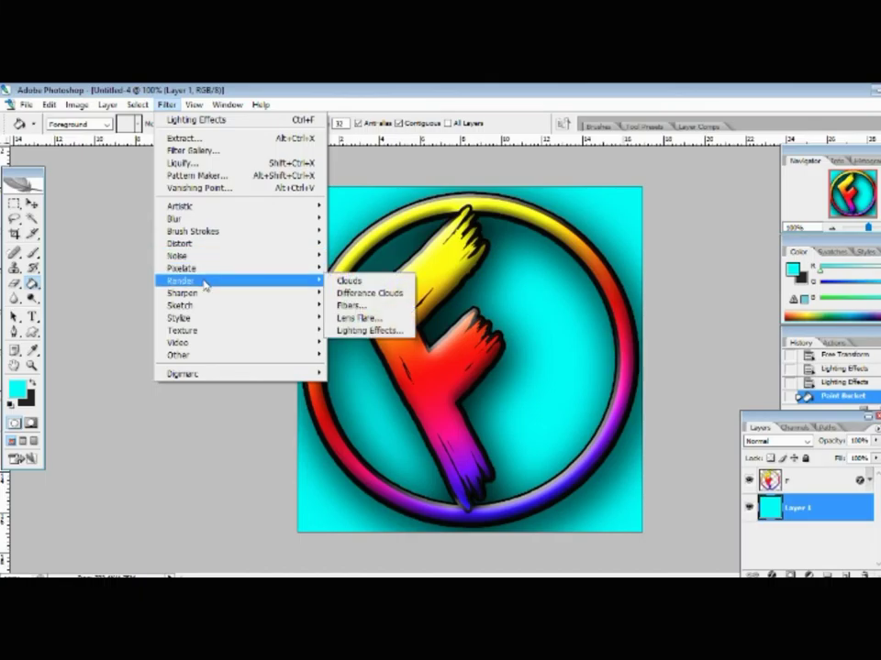
click(384, 332)
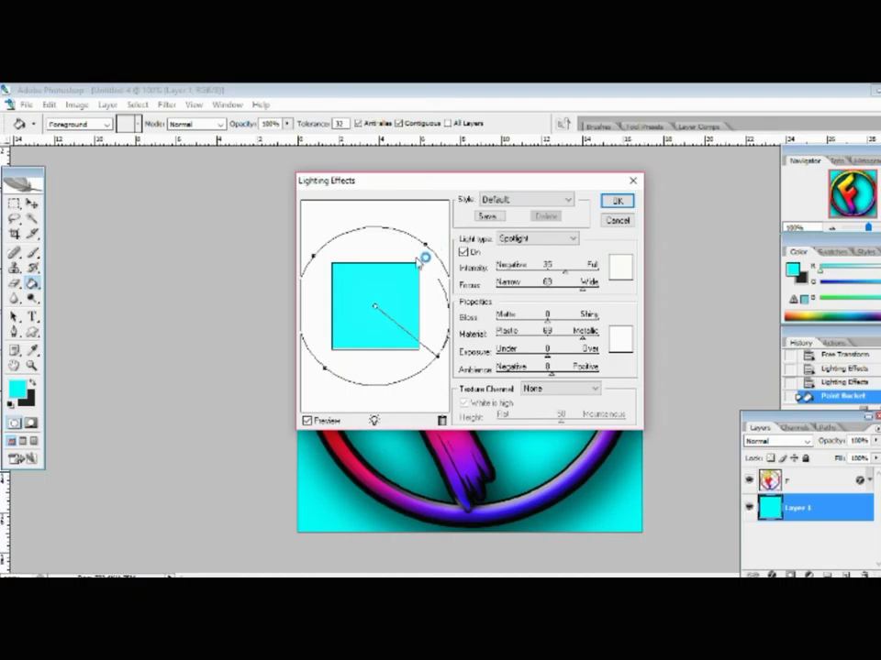
drag(424, 249, 405, 287)
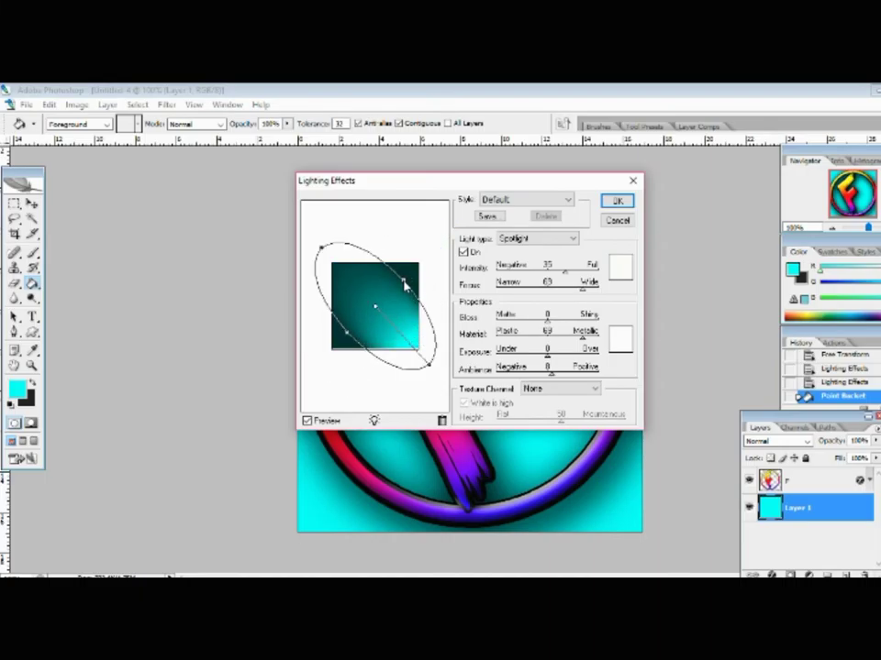
drag(323, 247, 427, 243)
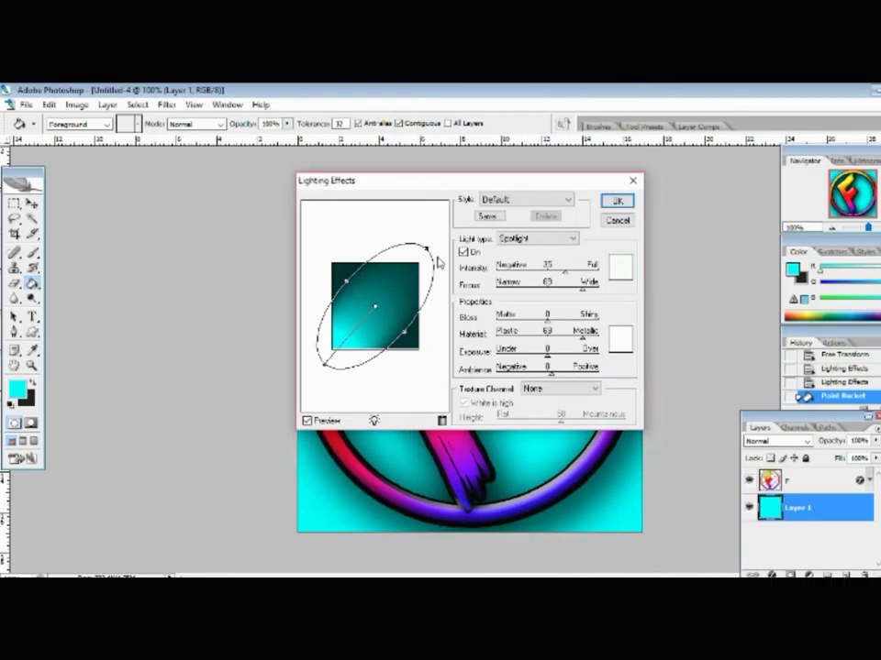
click(616, 200)
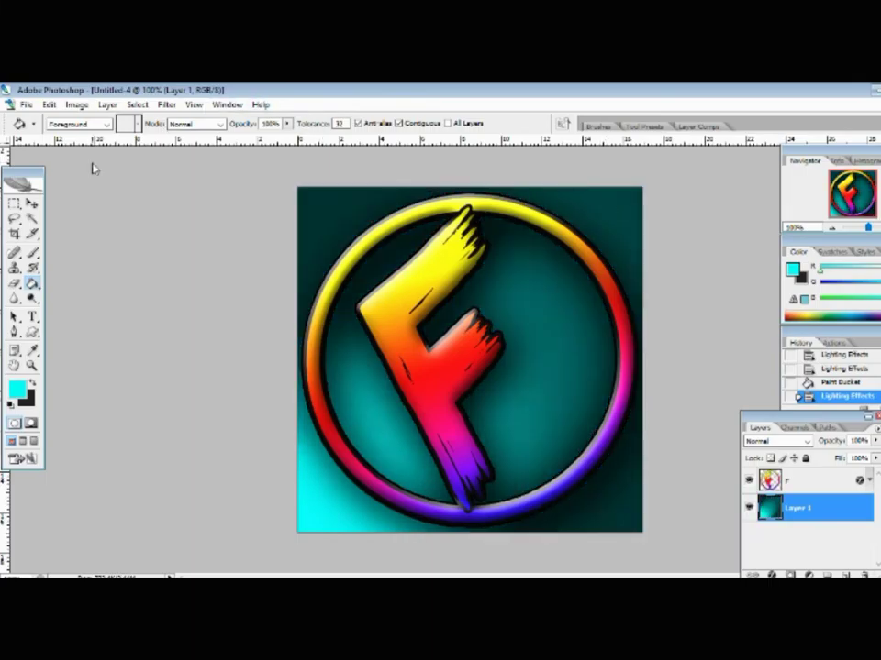
Save the logo as a JPEG named 'fuzzy' at Maximum quality 12.
click(26, 104)
mouse_move(49, 104)
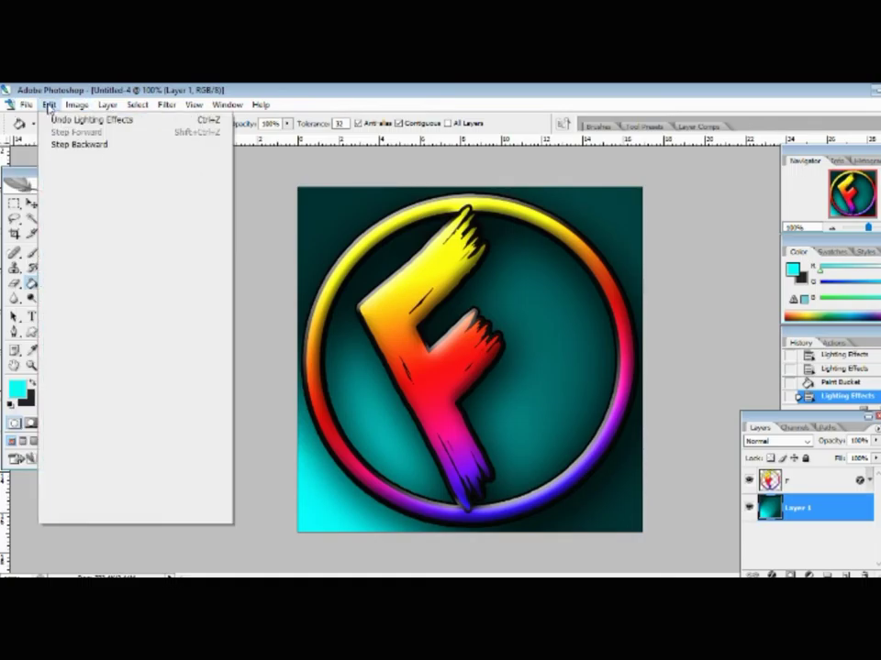
click(59, 257)
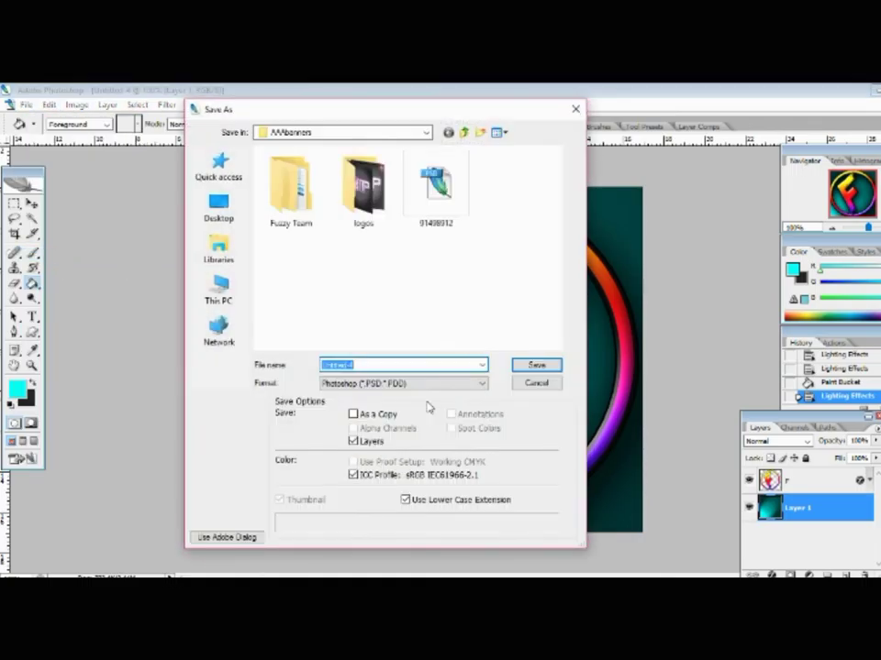
click(399, 385)
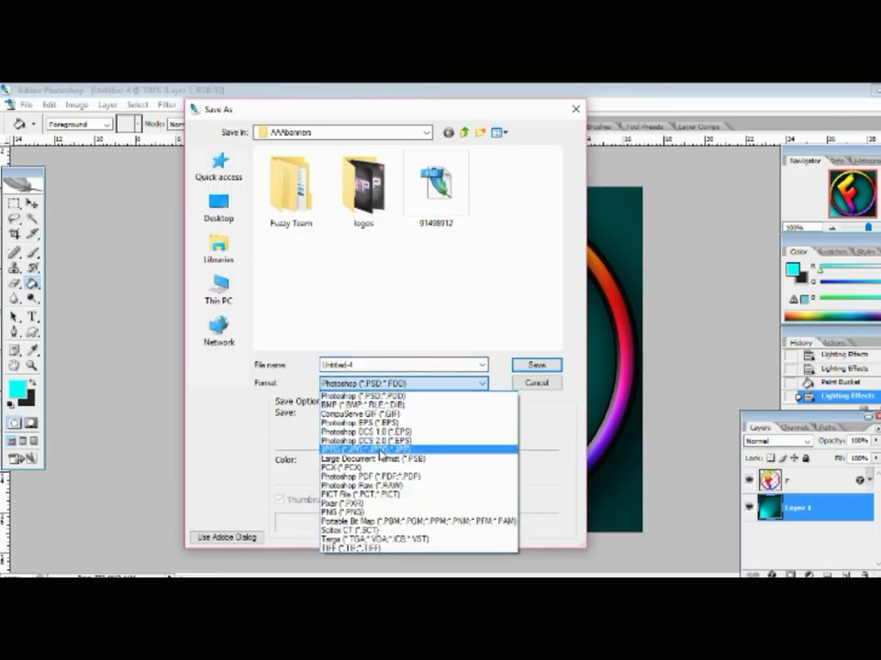
click(358, 449)
double_click(367, 366)
key(BackSpace)
key(BackSpace)
key(BackSpace)
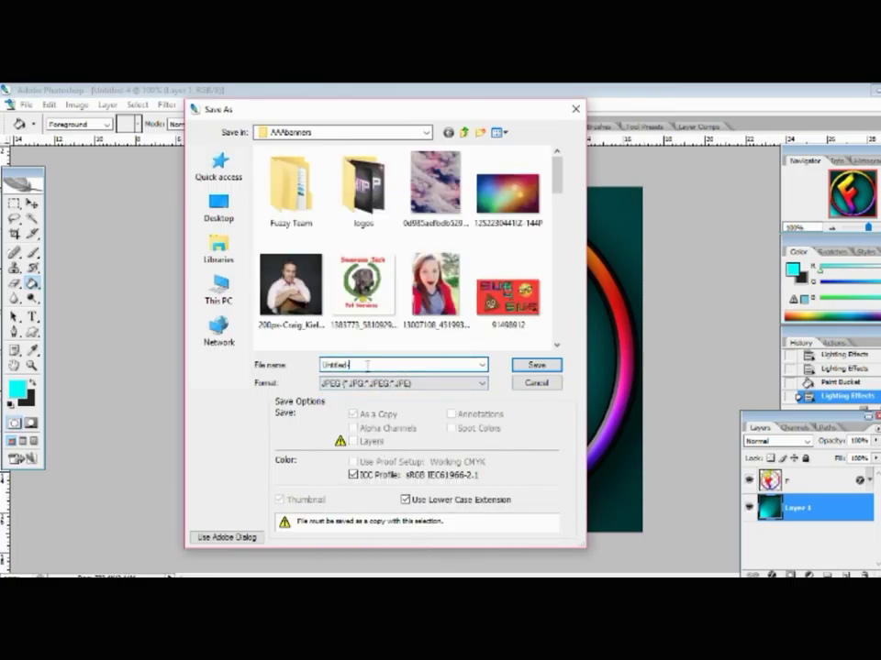
key(BackSpace)
key(BackSpace)
key(BackSpace)
key(BackSpace)
key(BackSpace)
key(BackSpace)
text(fuz)
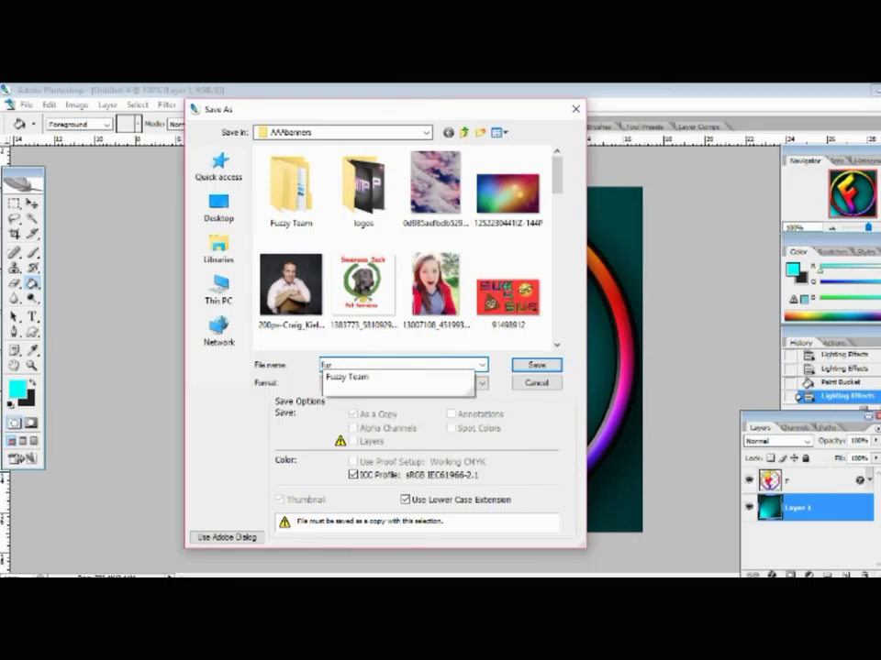
text(zy)
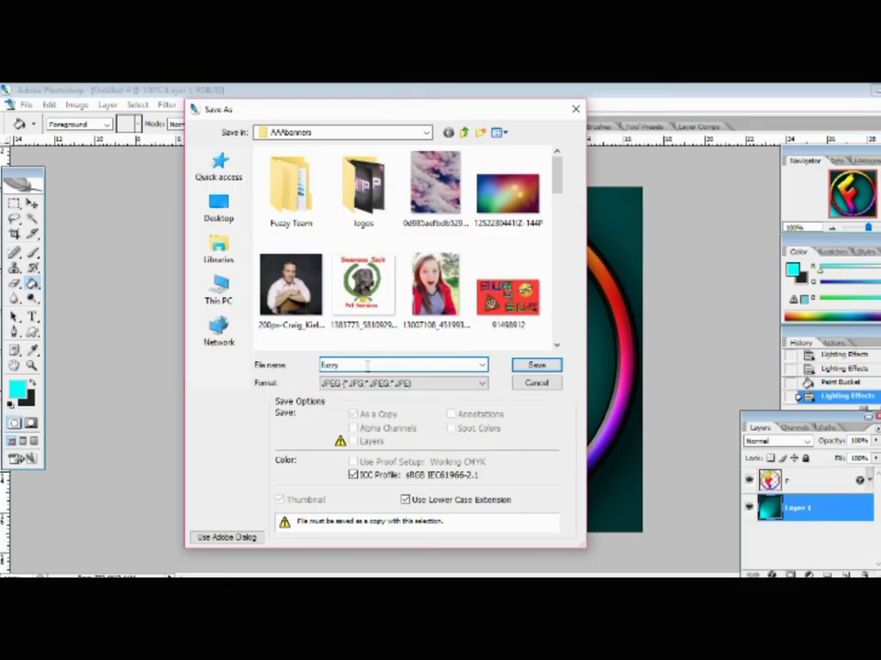
click(530, 366)
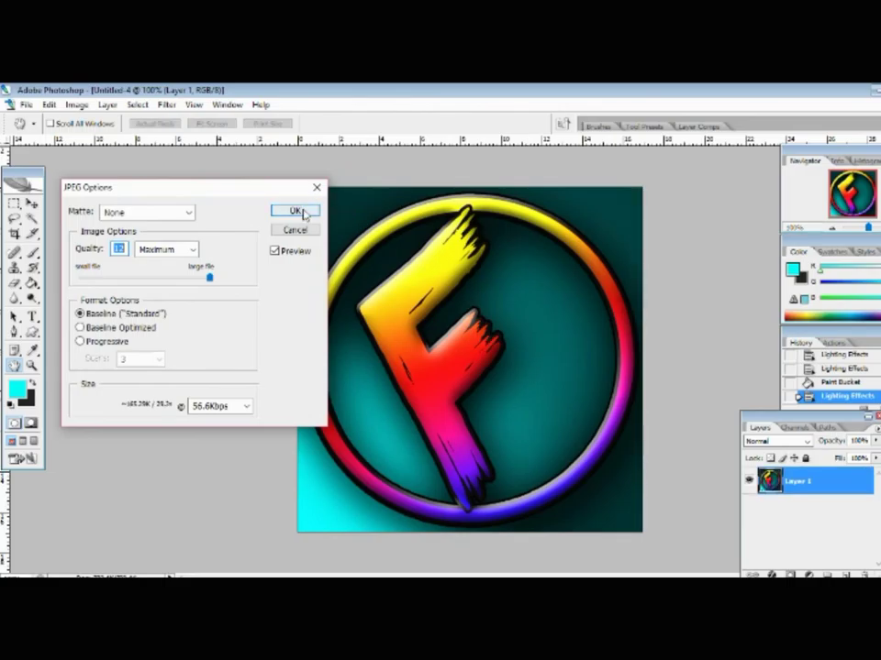
click(296, 211)
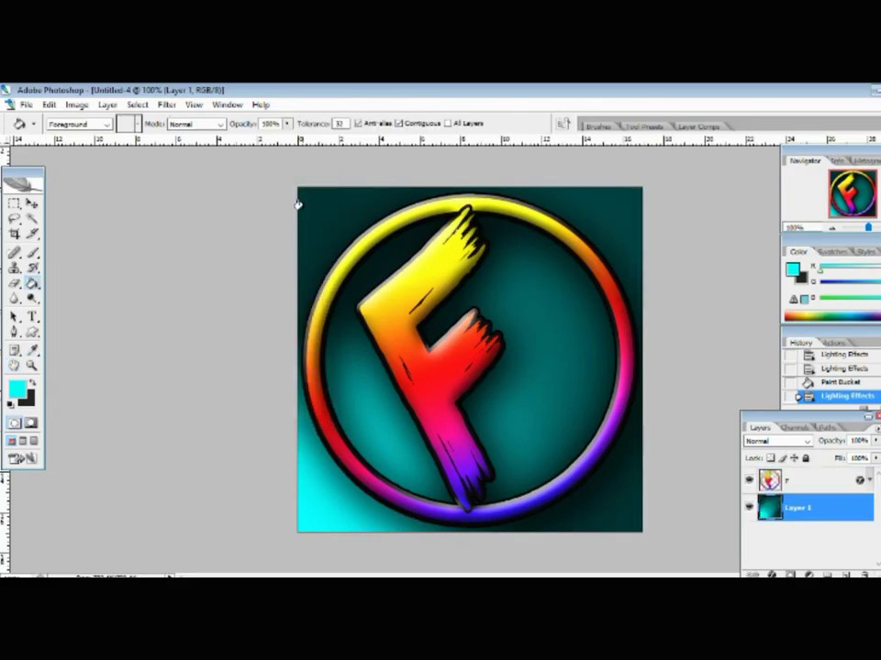
Make the F layer active and close an accidentally opened calculator.
key(alt+bracketright)
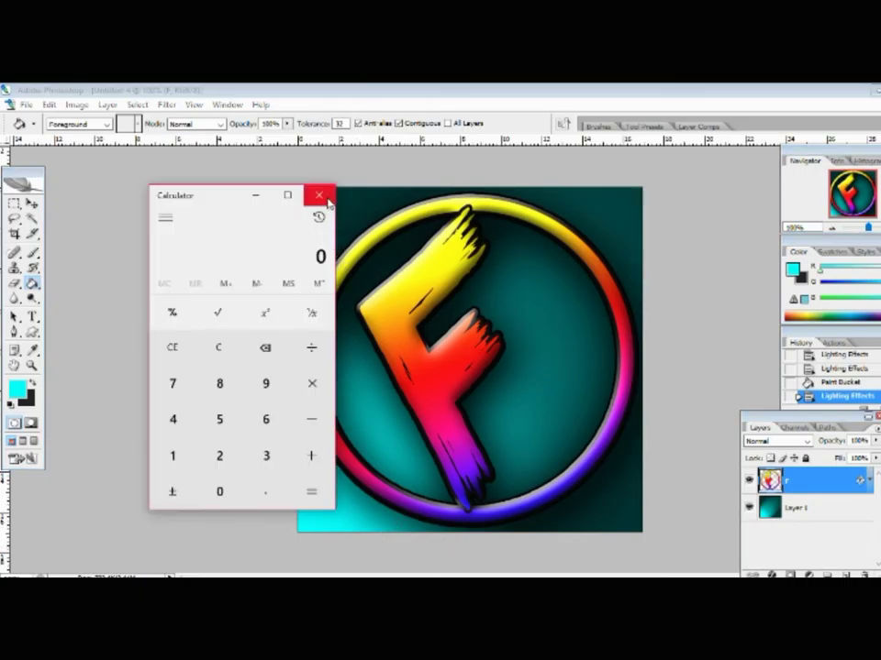
click(317, 194)
key(XF86Calculator)
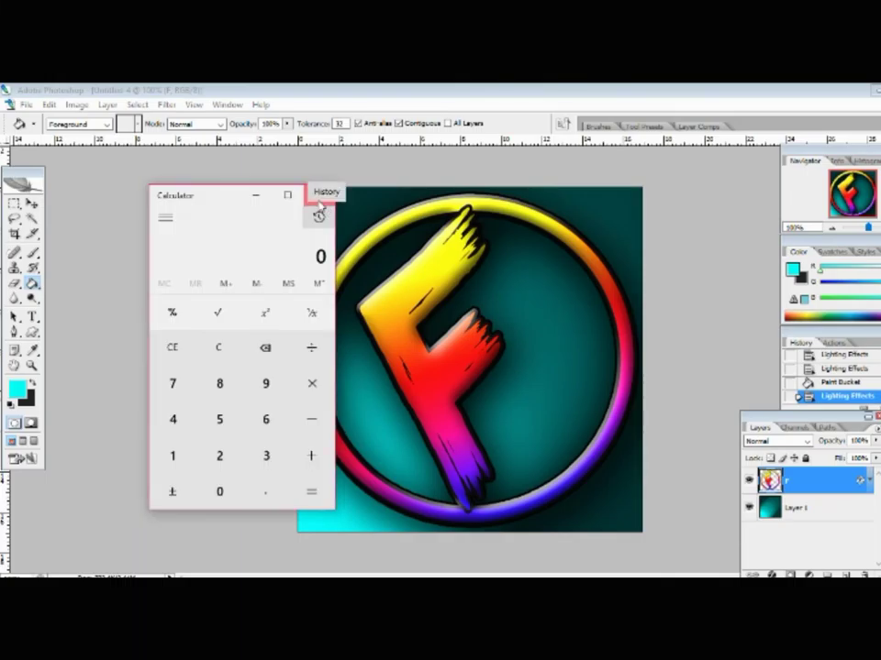
click(318, 194)
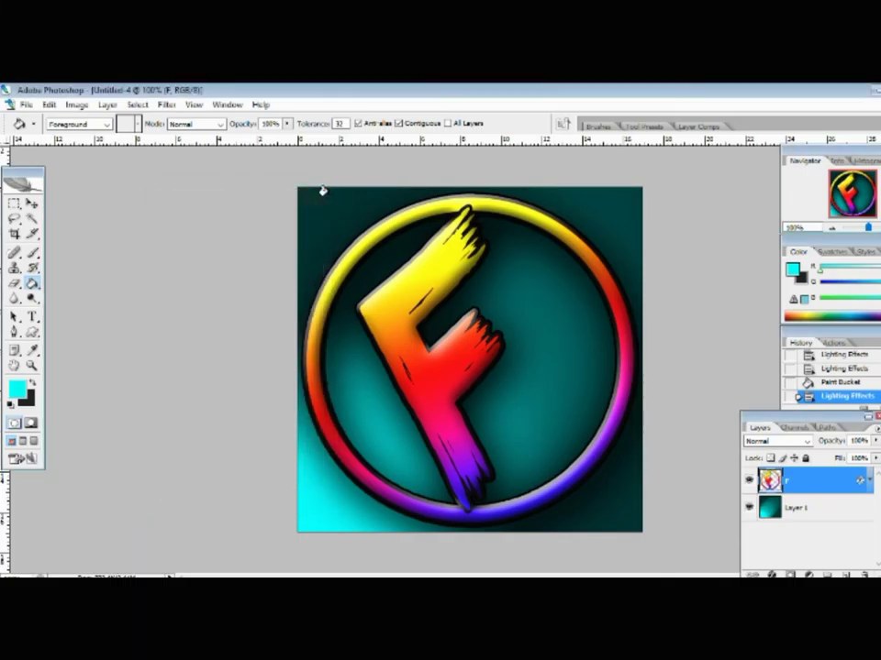
Switch to the Move tool and bring the OBS window up from the system tray.
click(32, 204)
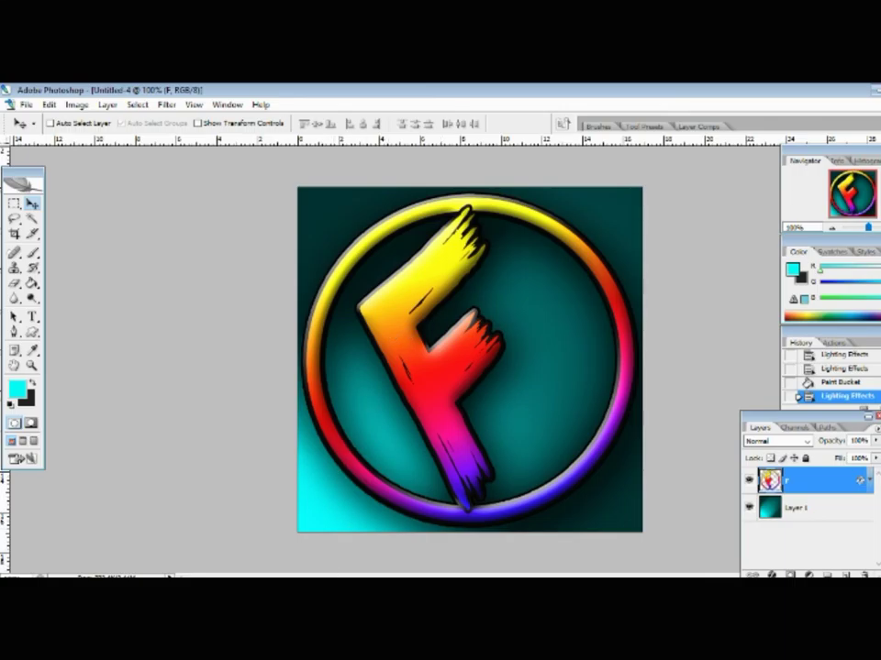
click(802, 574)
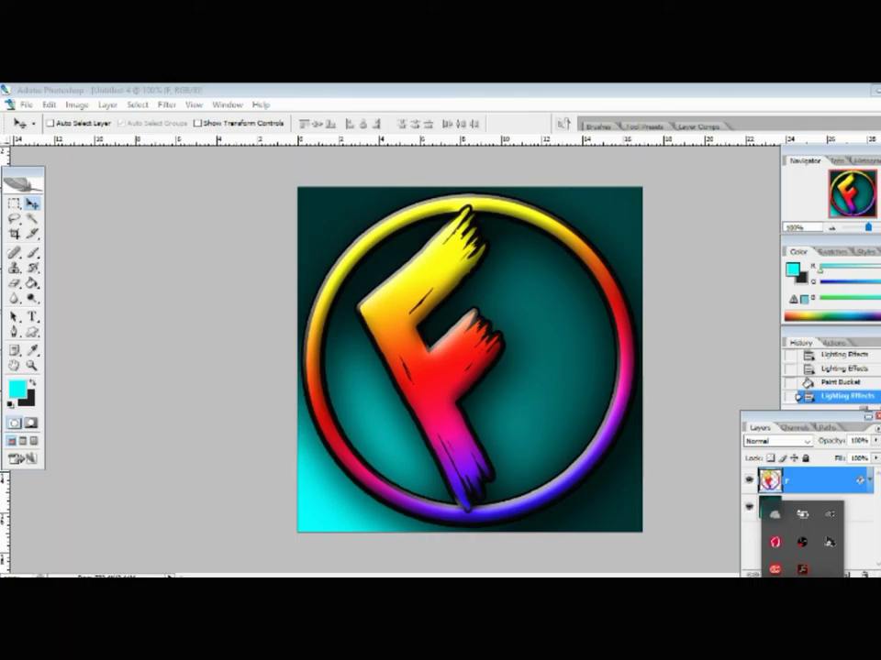
click(801, 554)
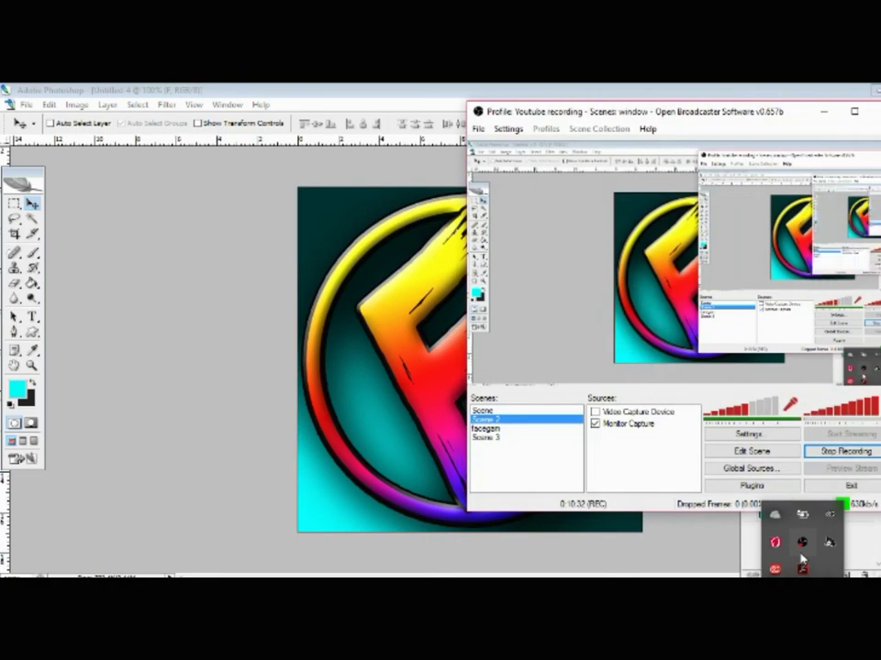